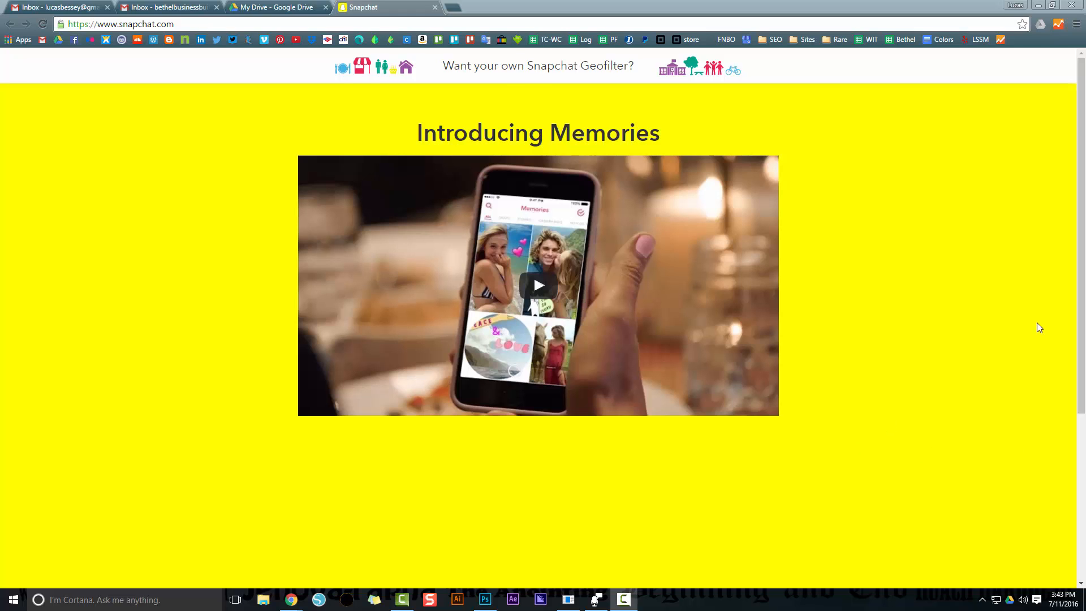
Go to the geofilters page, choose the On-Demand option and start creating a geofilter at the Upload Asset step
click(507, 70)
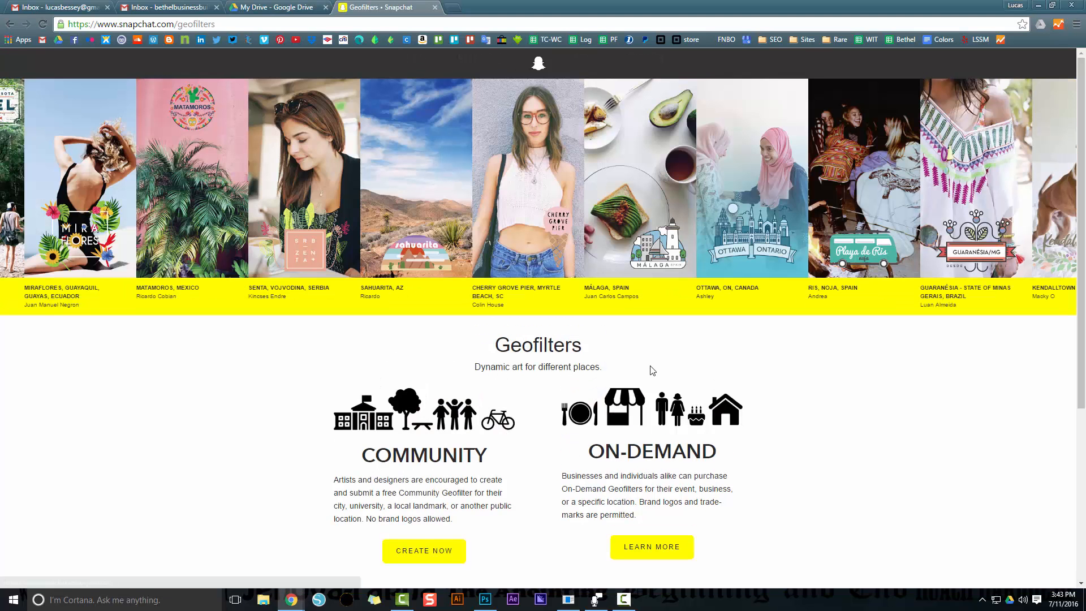
scroll(651, 371, down, 2)
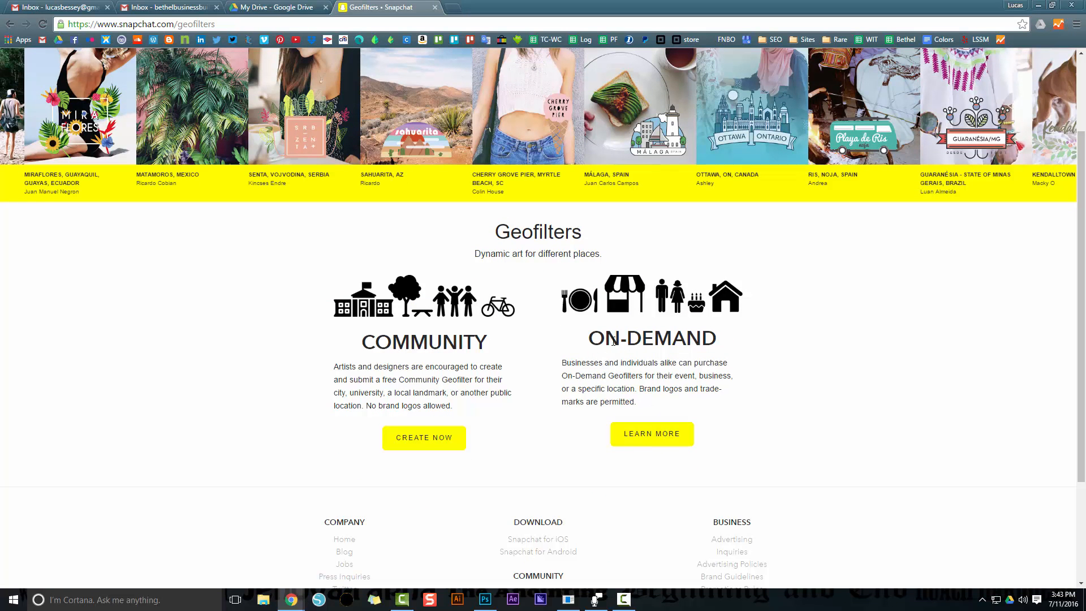
drag(597, 341, 707, 339)
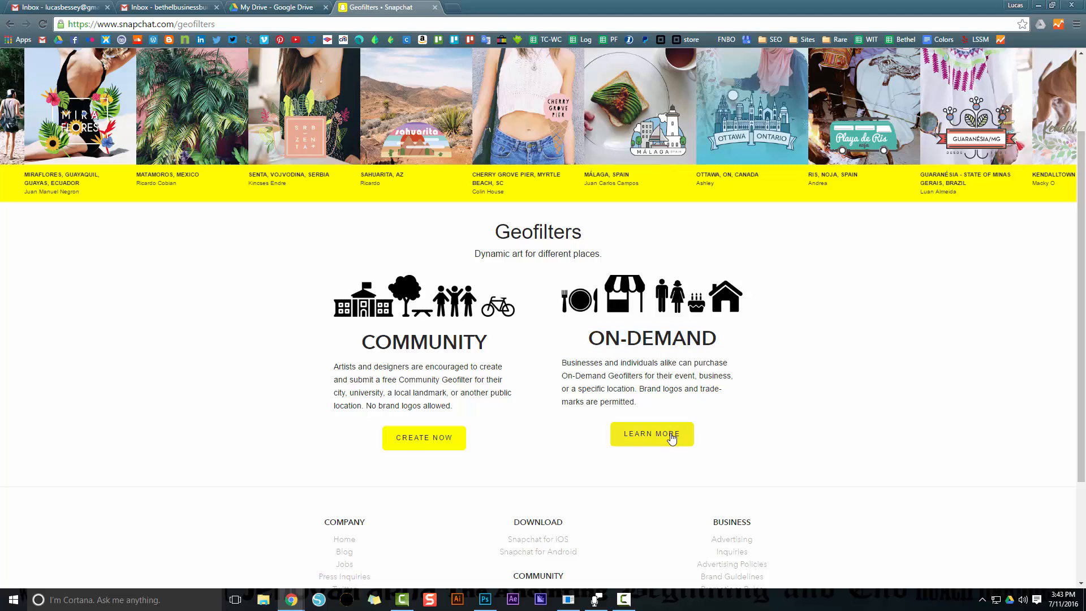
click(669, 435)
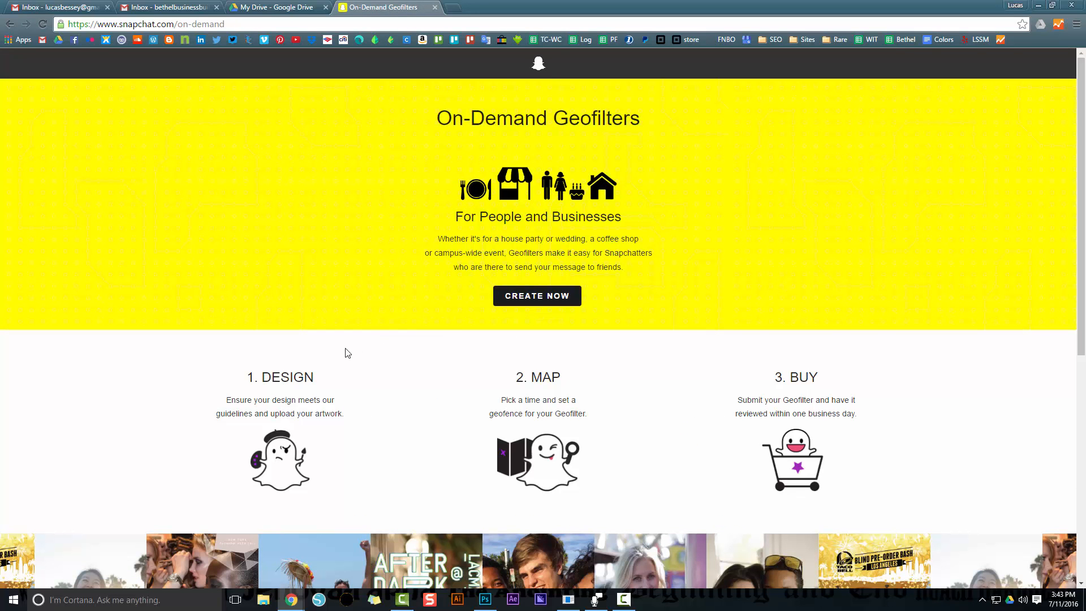
click(560, 295)
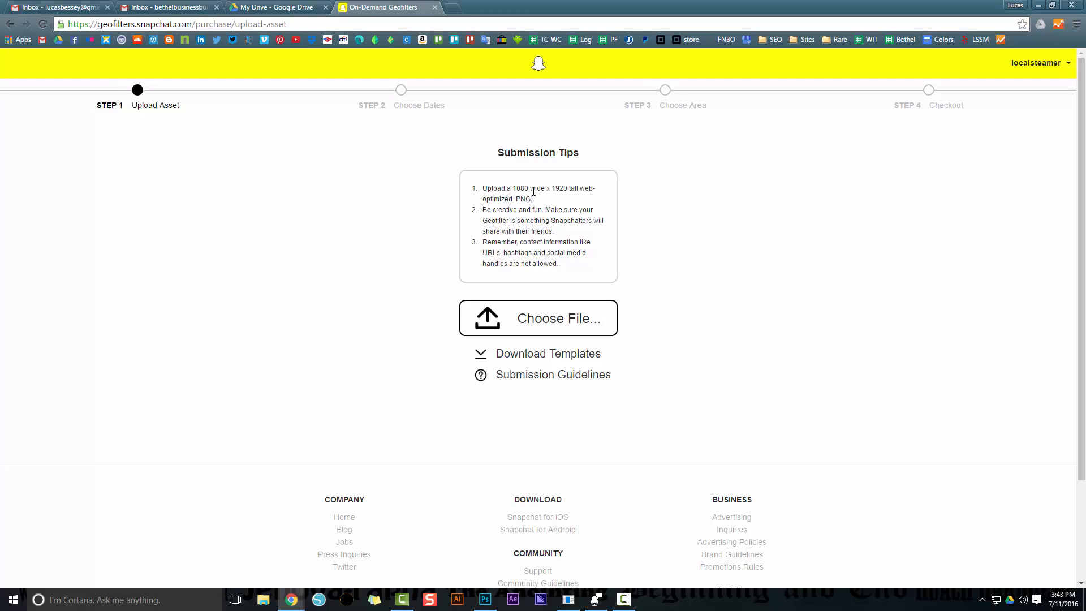
Switch to Photoshop and check the canvas size of the GEO Filter LSSM document against the upload requirements
key(alt+Tab)
key(Tab)
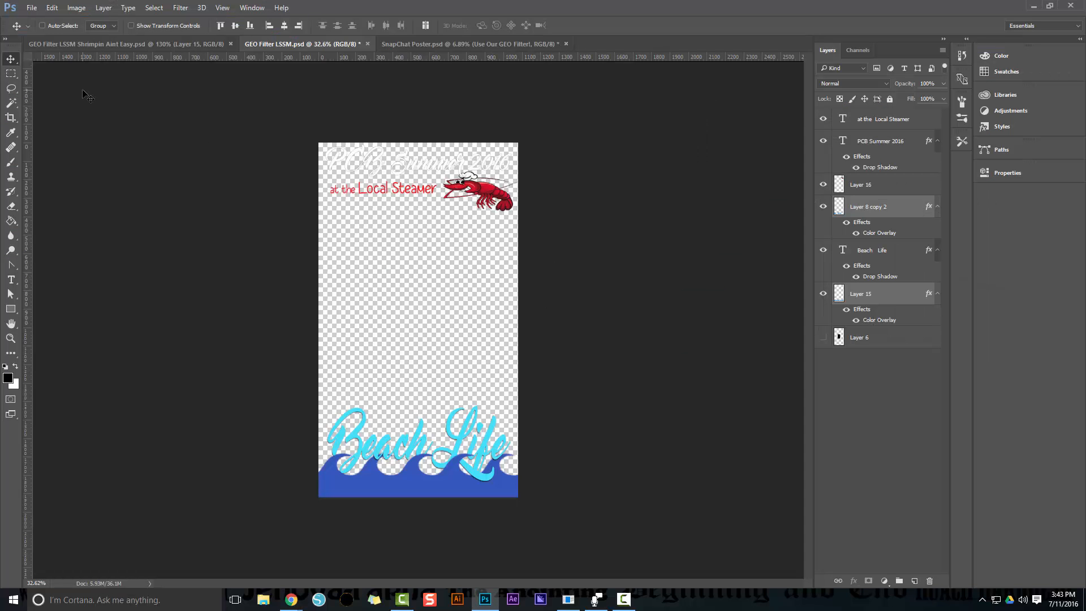
click(78, 8)
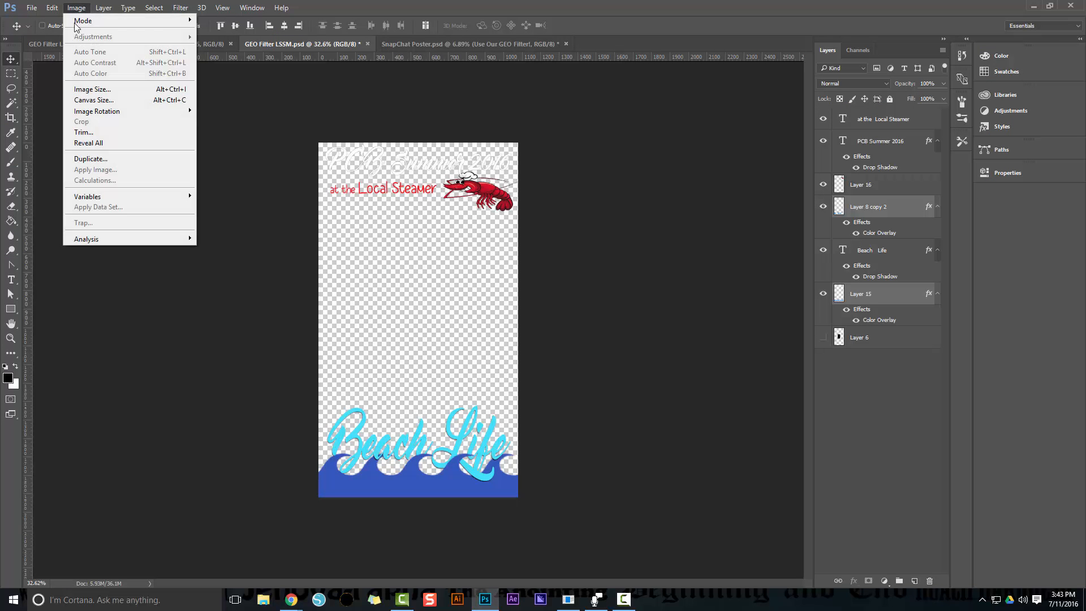
click(95, 101)
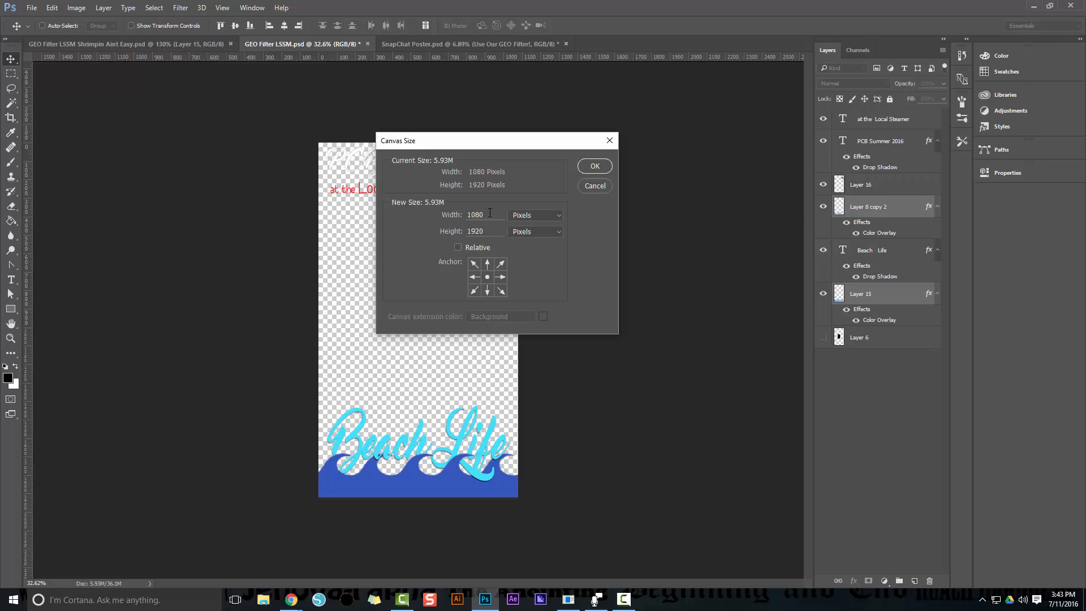
click(590, 165)
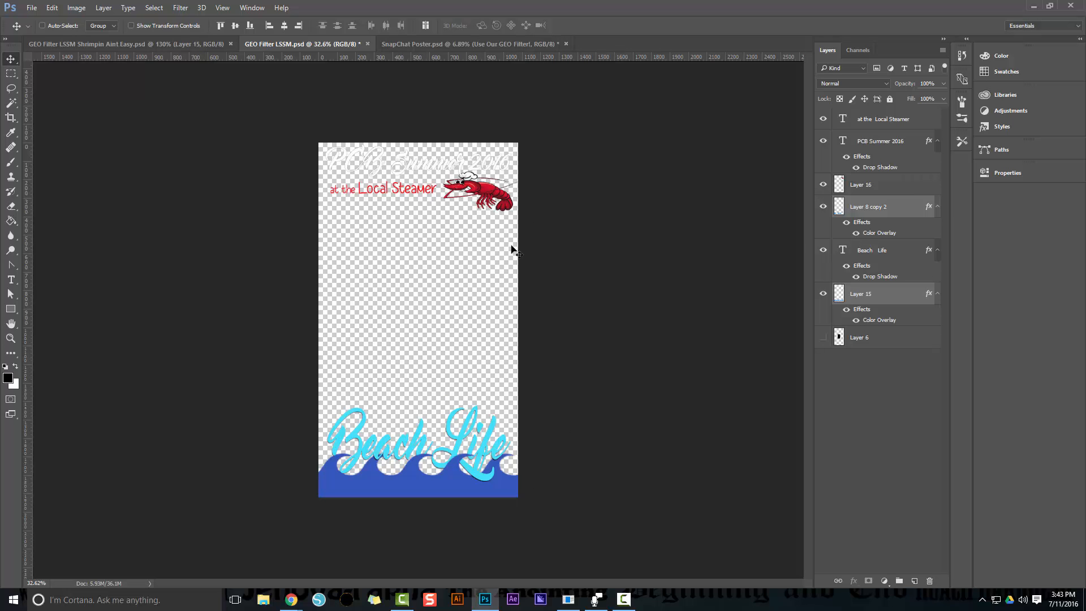
Hide the black Layer 6, Layer 8 copy 2 and the Beach Life text layer to isolate the wave on Layer 15
scroll(389, 161, up, 3)
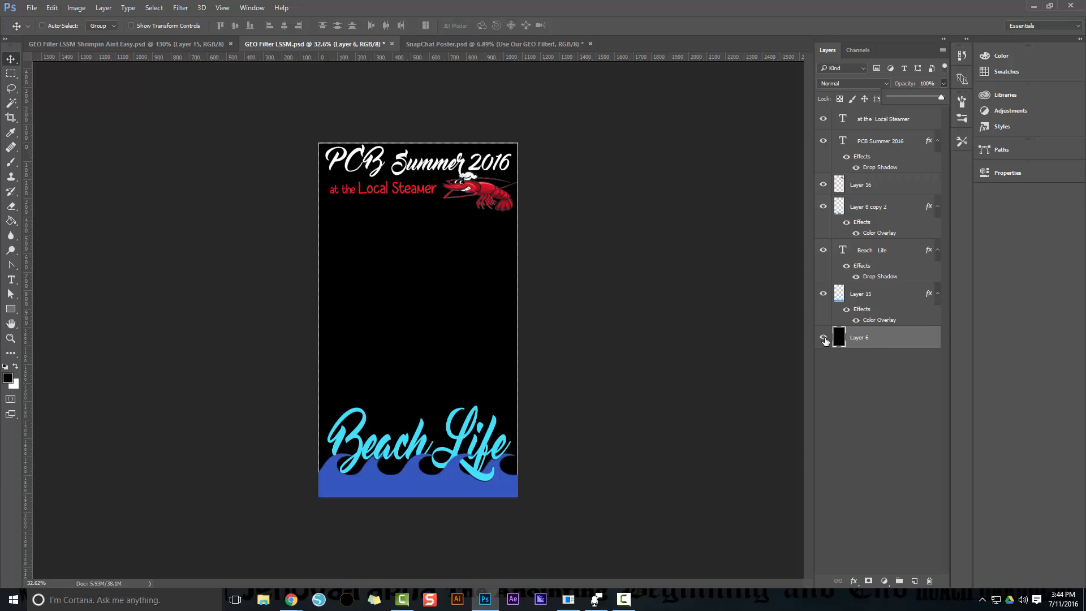
click(824, 338)
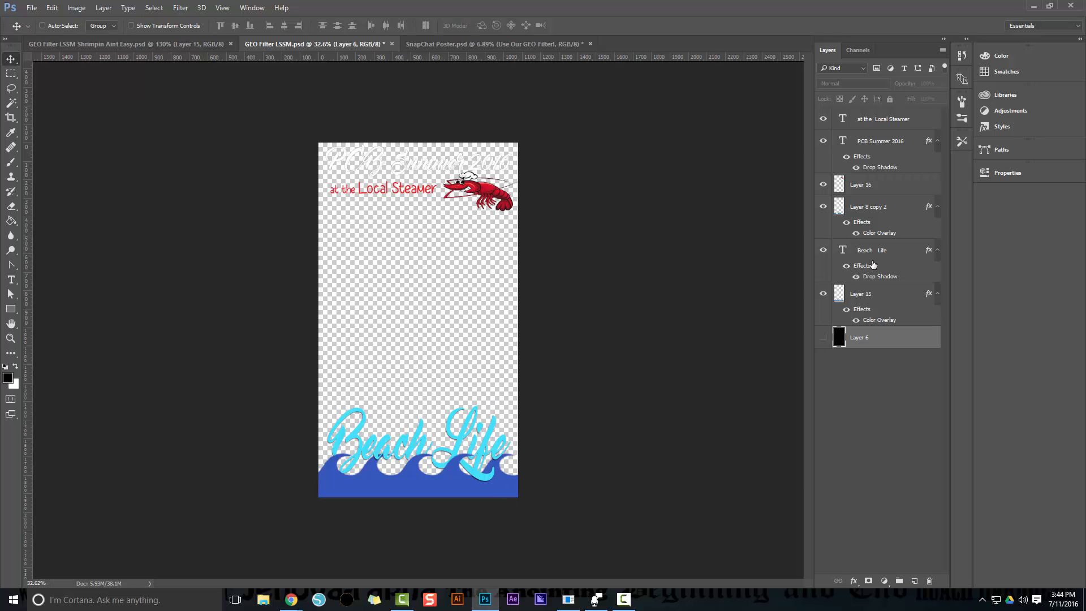
click(862, 302)
scroll(411, 518, up, 1)
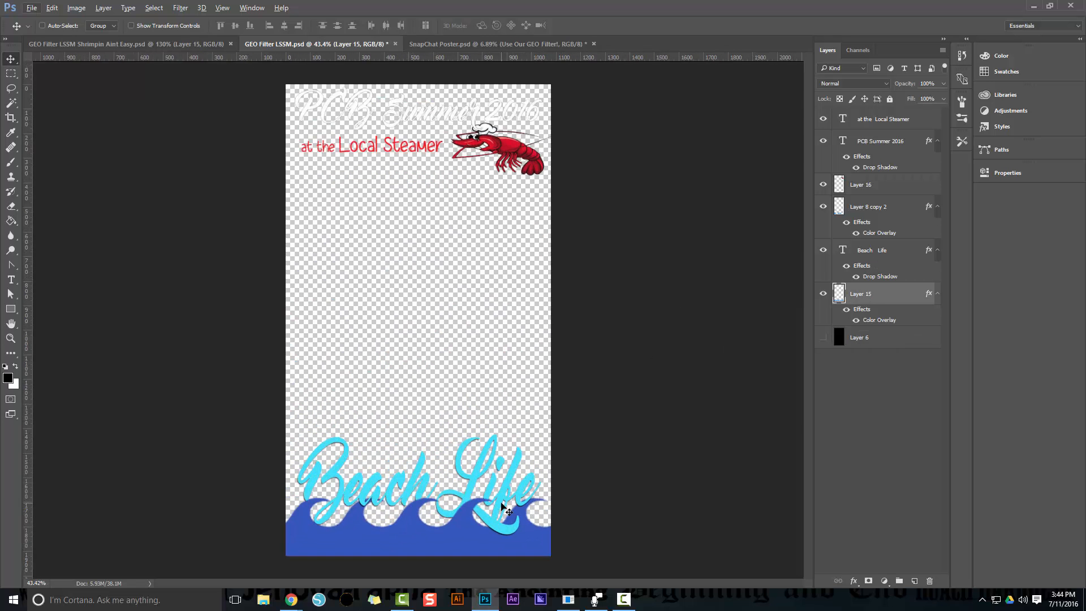
scroll(535, 469, up, 1)
drag(566, 480, 628, 358)
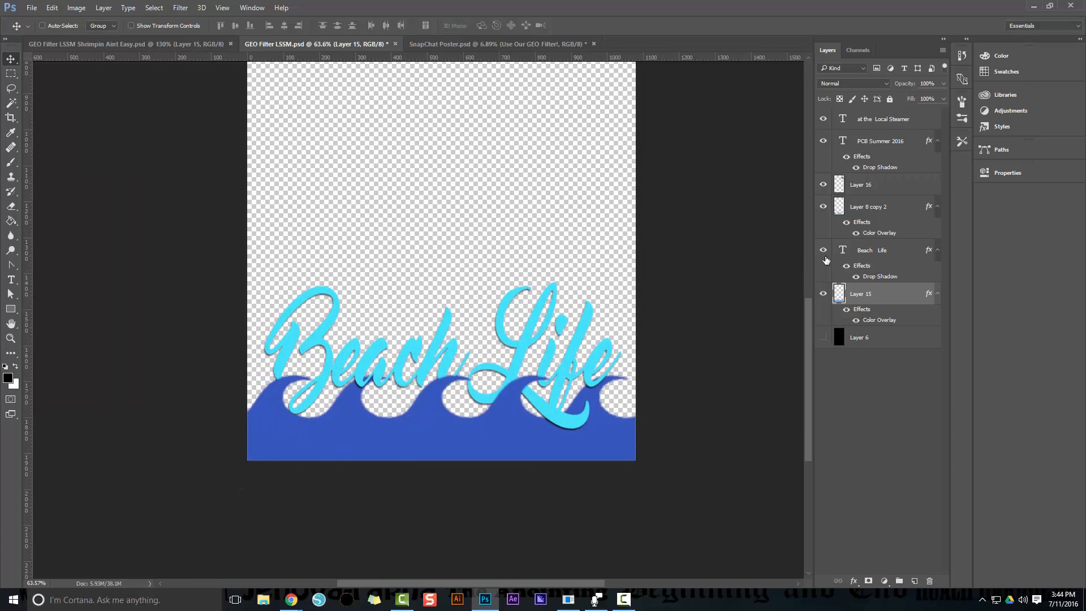
click(824, 207)
click(823, 250)
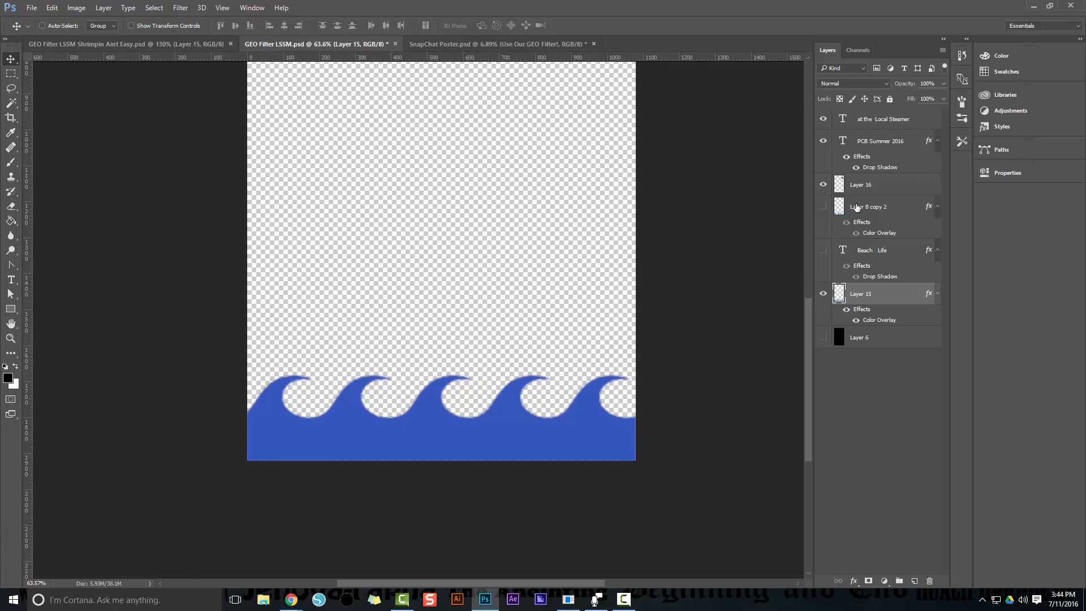
Rename Layer 15 as "wave"
double_click(860, 293)
text(wave)
key(Return)
Rename Layer 8 copy 2 as "Wave Cop"
double_click(876, 206)
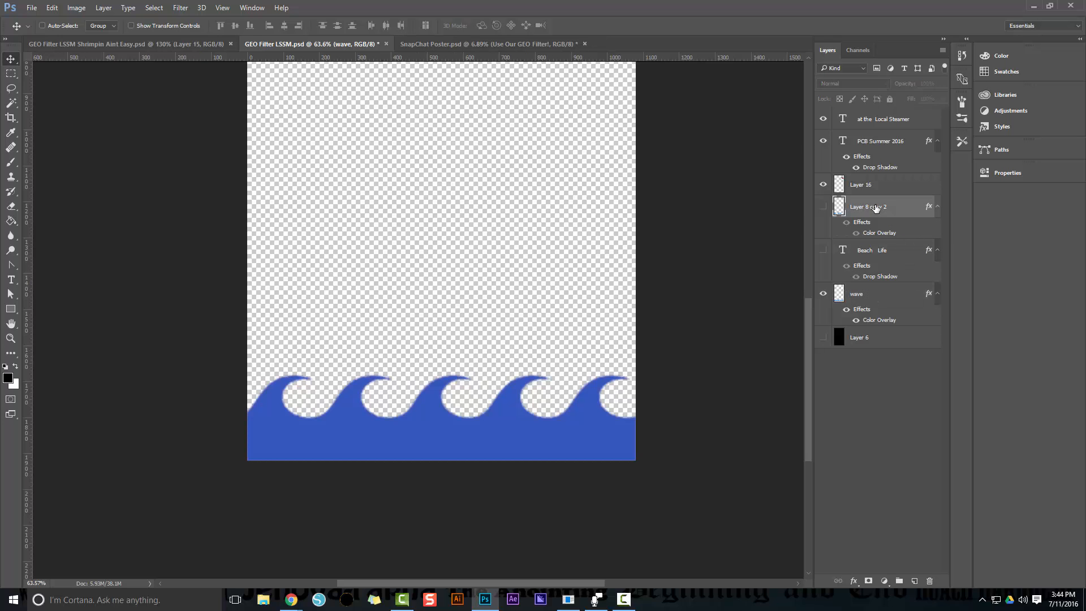
text(EWa)
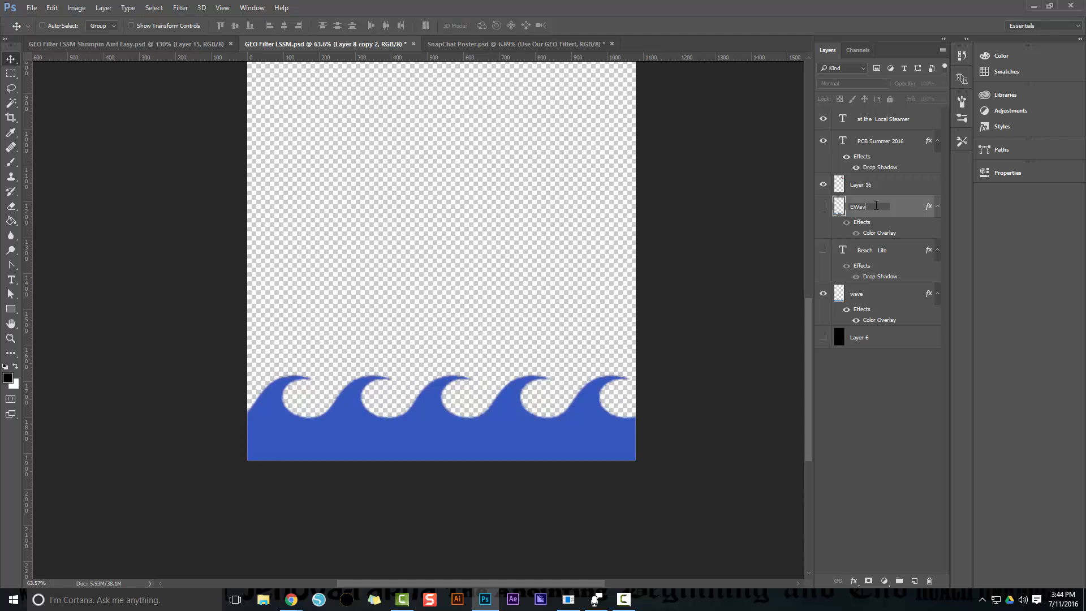
text(v)
key(BackSpace)
key(BackSpace)
key(BackSpace)
key(BackSpace)
text(Wave Cop)
key(Return)
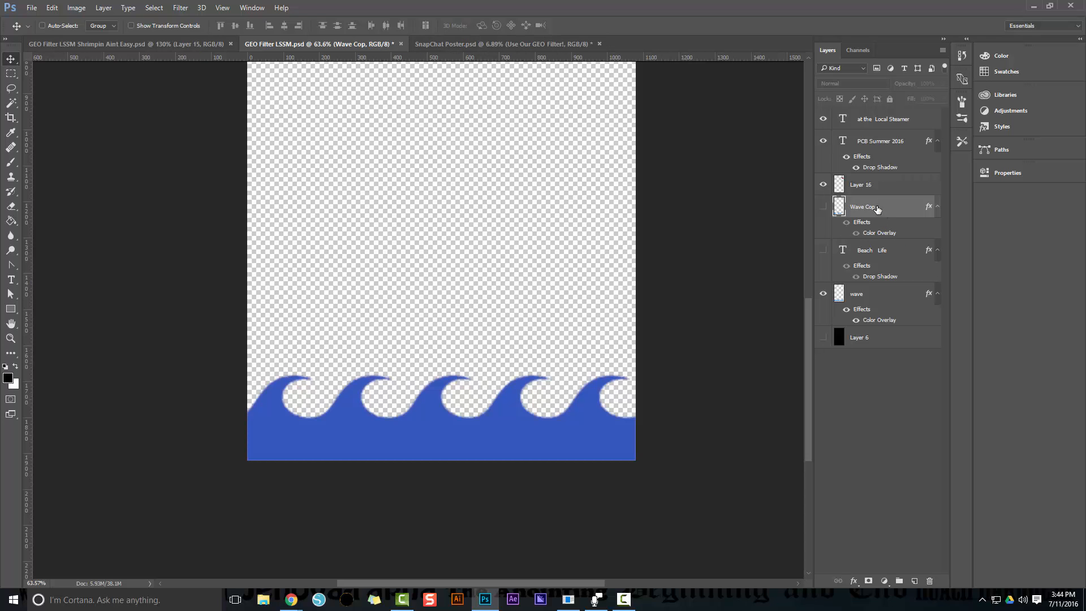
Replace the Wave Cop layer with a duplicate of the wave layer above the Beach Life text, showing that text again
key(Delete)
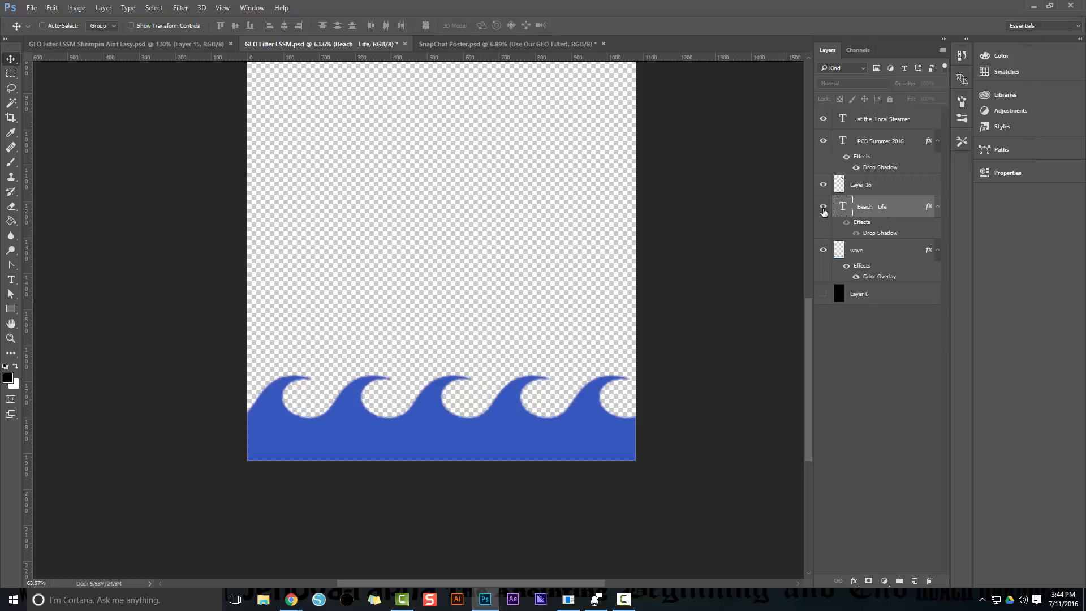
click(823, 206)
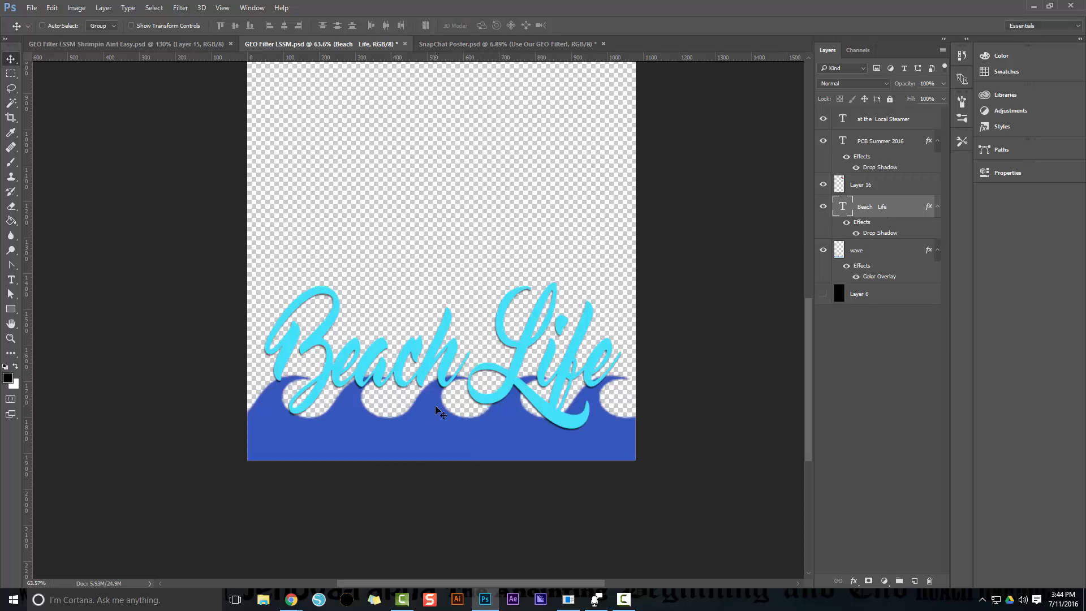
click(879, 263)
drag(878, 264, 892, 222)
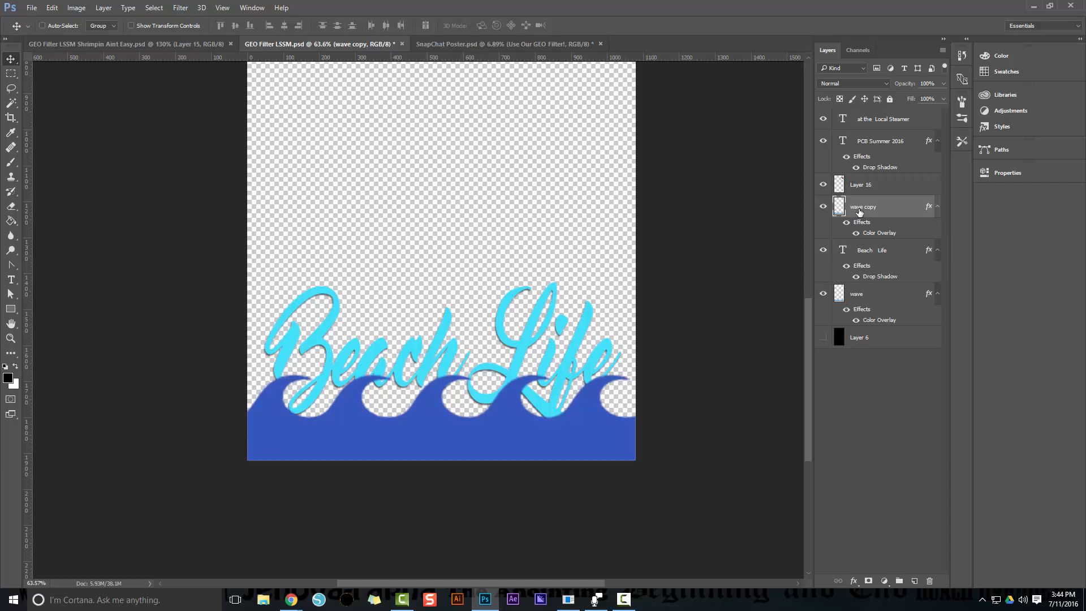
Erase the wave copy where it covers the tail of the L in "Life" and part of the second wave crest
key(e)
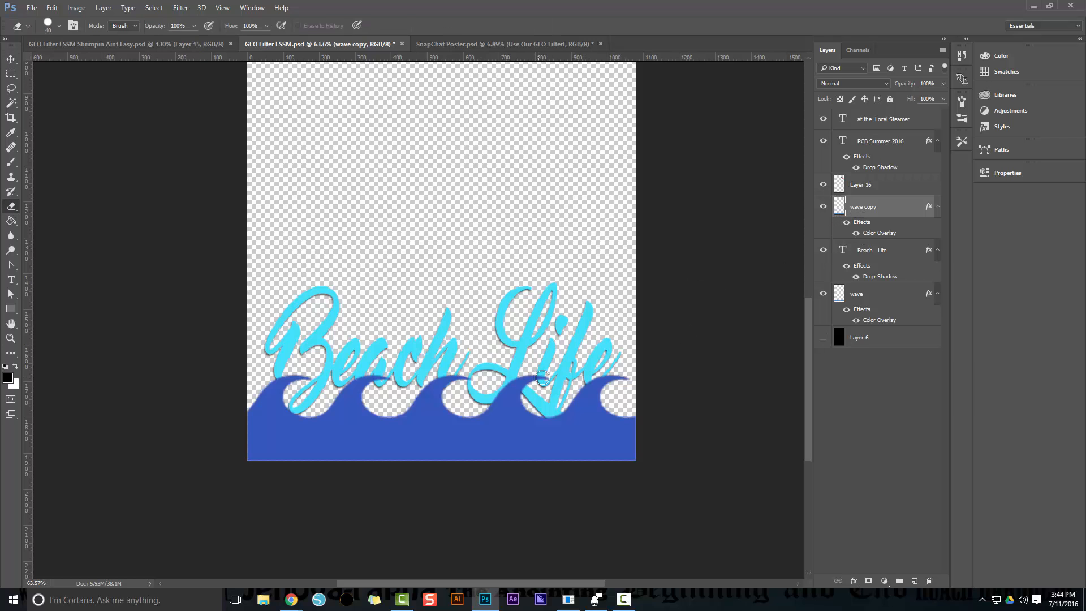
mouse_move(606, 378)
mouse_down()
mouse_move(571, 408)
mouse_move(580, 389)
mouse_move(550, 433)
mouse_move(612, 421)
mouse_up()
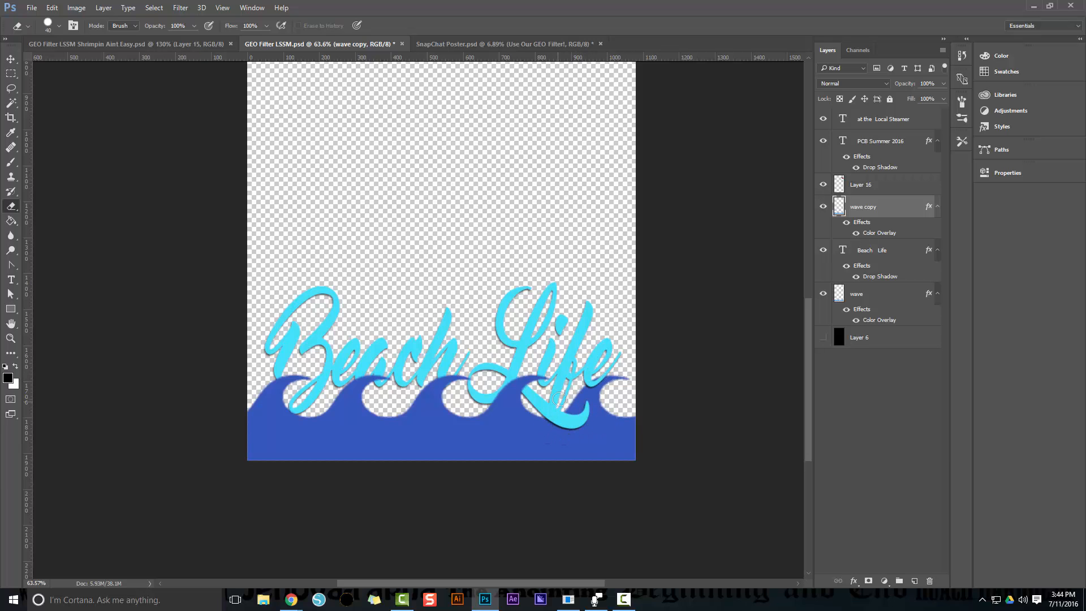
mouse_move(368, 388)
mouse_down()
mouse_move(349, 395)
mouse_move(364, 391)
mouse_up()
key(v)
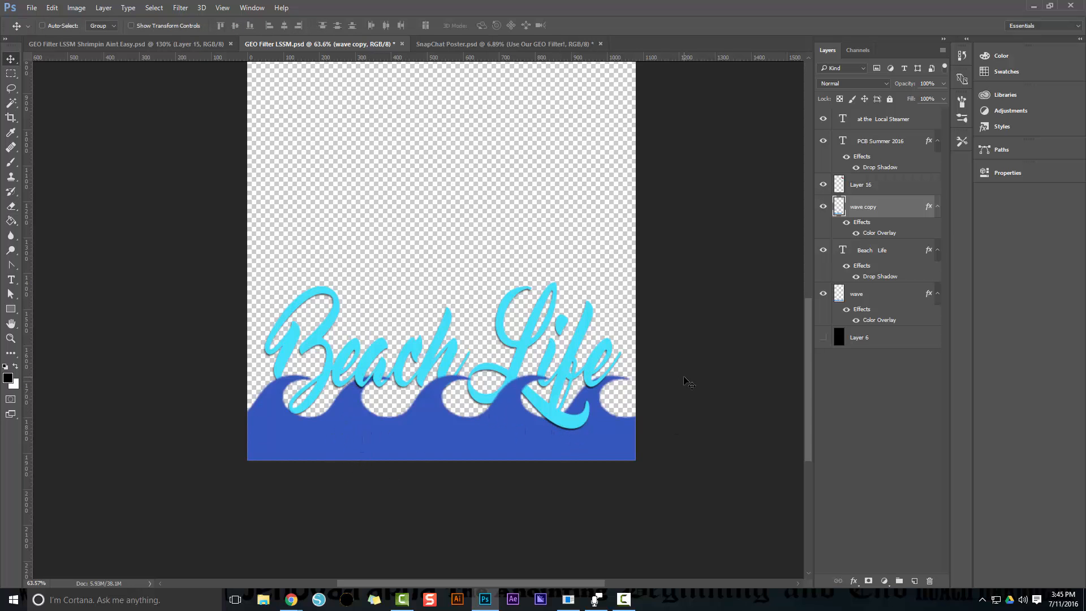
Preview the whole filter against the black Layer 6 background and hide that layer again
scroll(691, 382, down, 3)
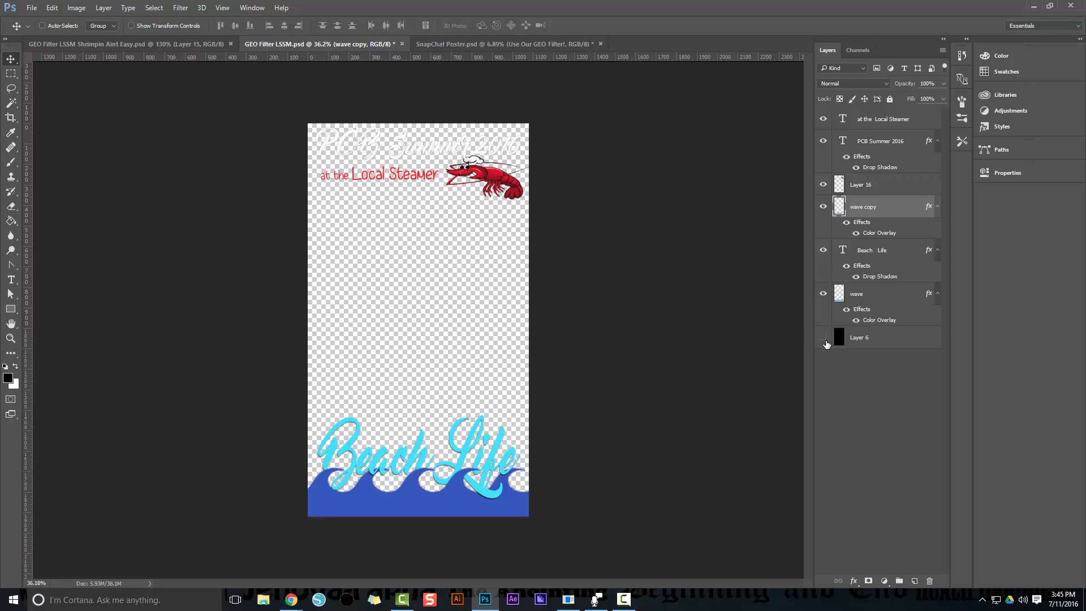
click(824, 341)
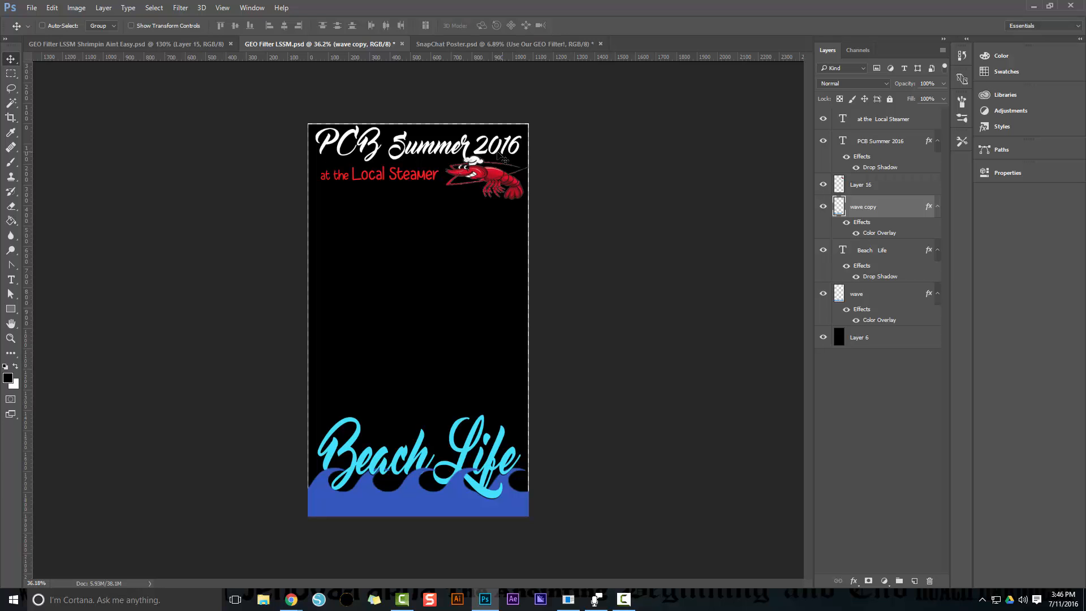
click(824, 337)
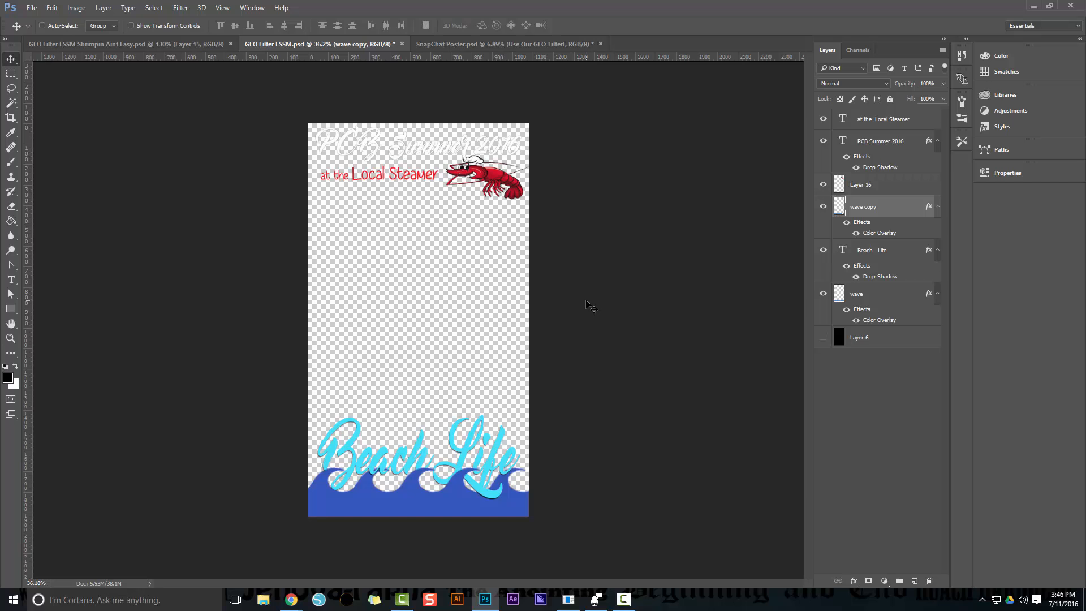
Save the filter for web with the PNG-8 128 Dithered preset as NEW in the Marketing folder
key(ctrl)
key(ctrl+alt+shift+s)
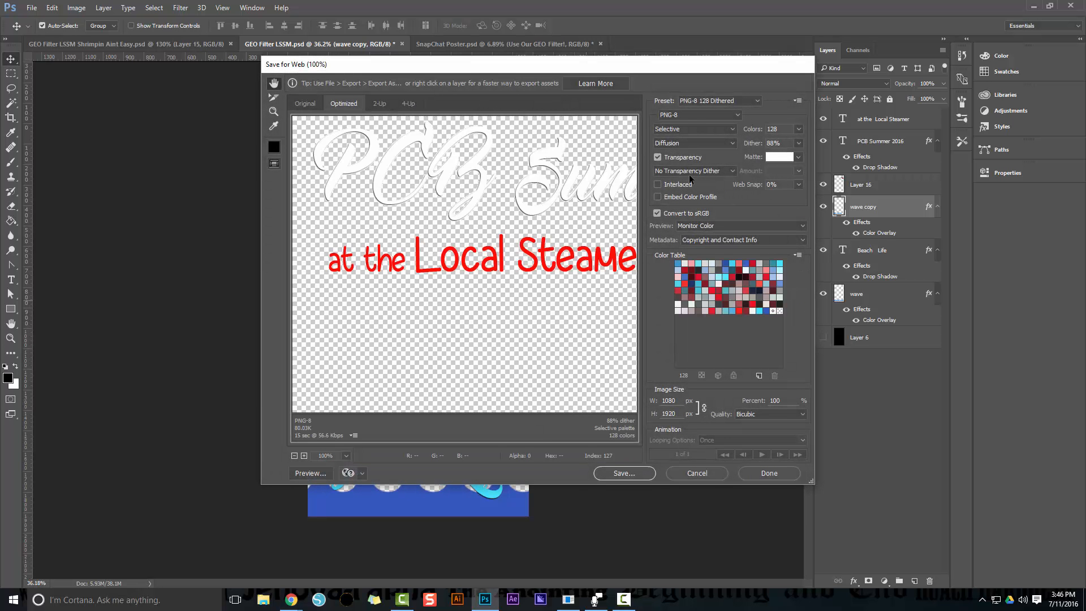
click(701, 105)
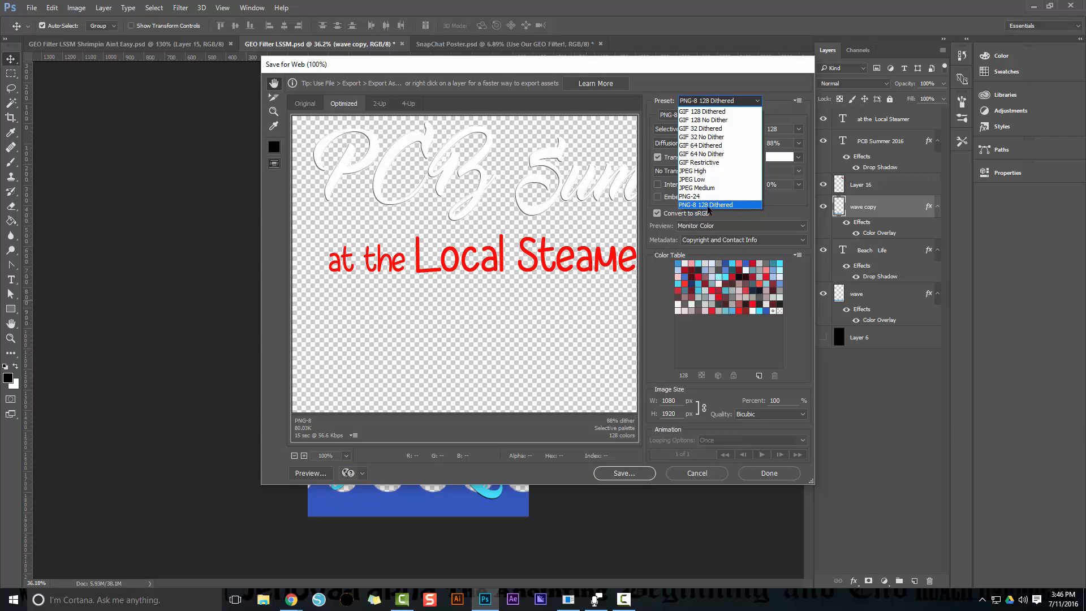
click(707, 206)
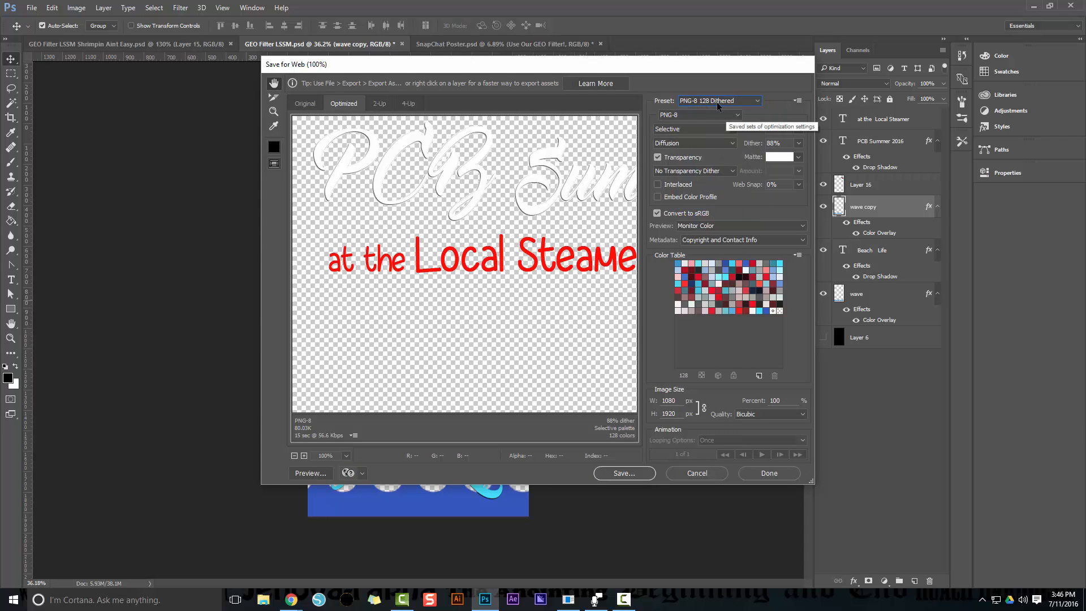
click(625, 473)
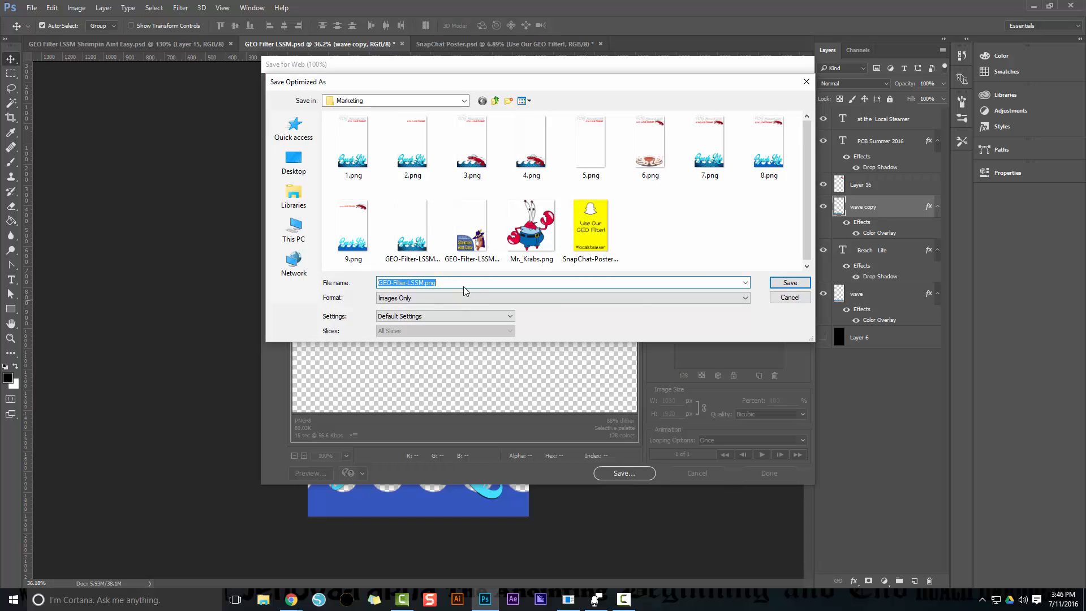
text(NEW)
key(Return)
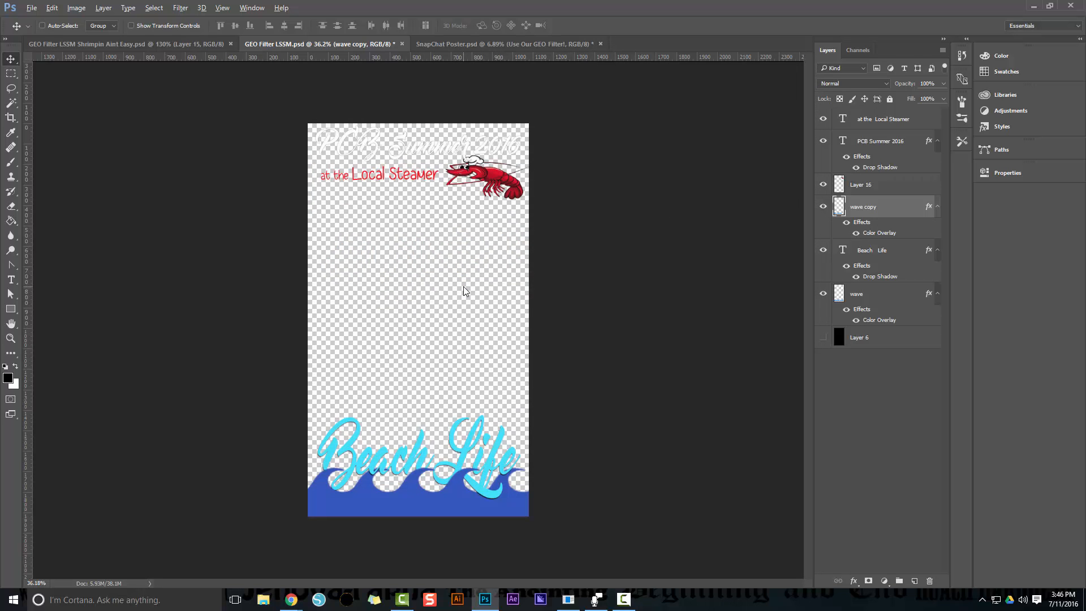
Switch back to the browser and upload NEW.png from the Marketing folder as the geofilter artwork
key(alt+Tab)
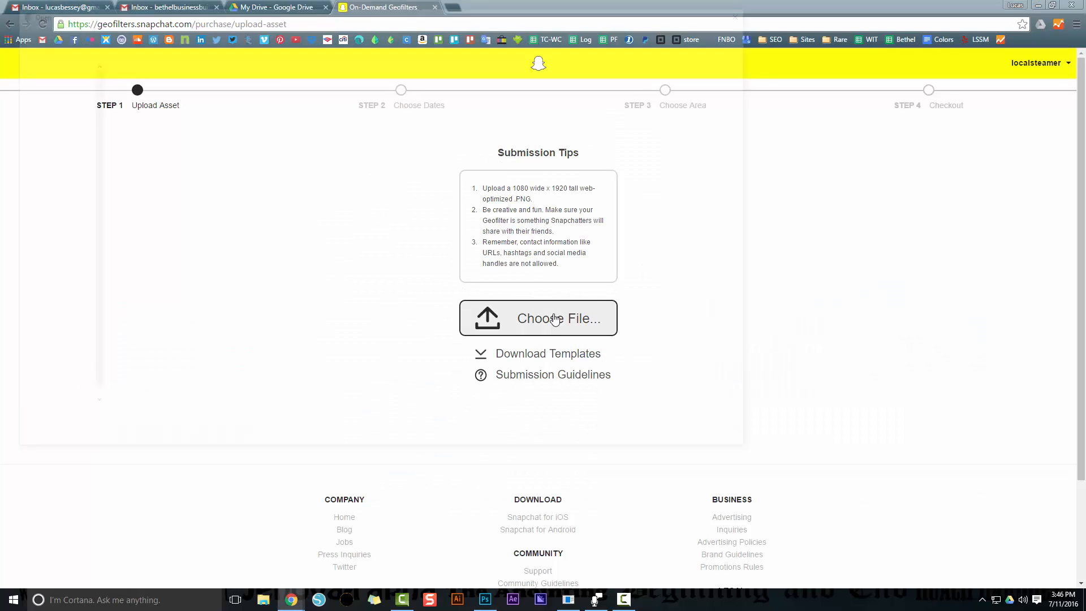
click(555, 320)
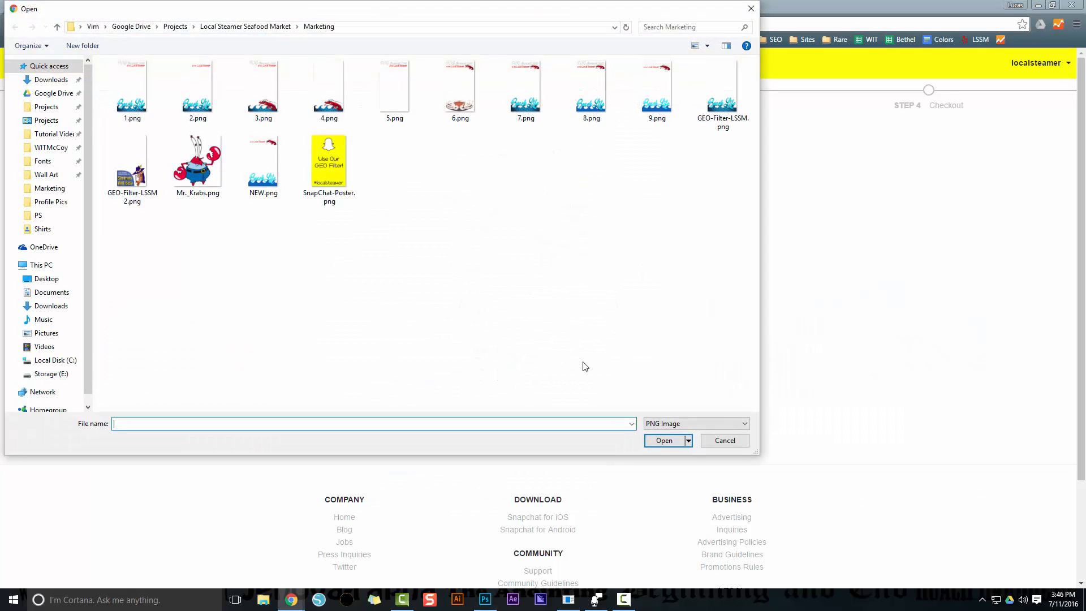
double_click(263, 165)
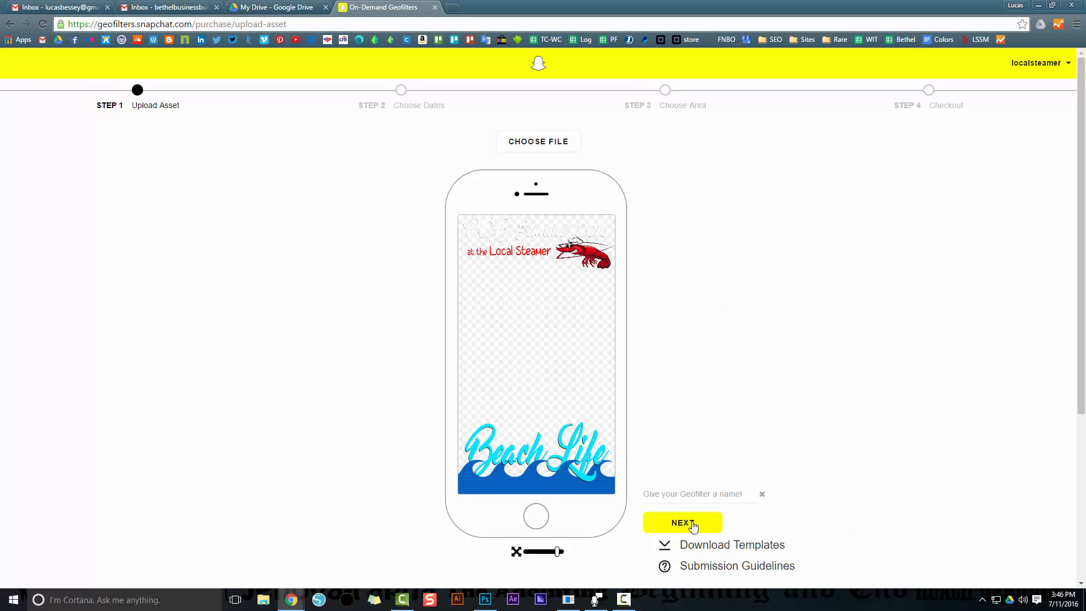
Name the geofilter "Loca" and continue to the Choose Dates step
click(677, 490)
text(Local Steamer Store)
click(715, 526)
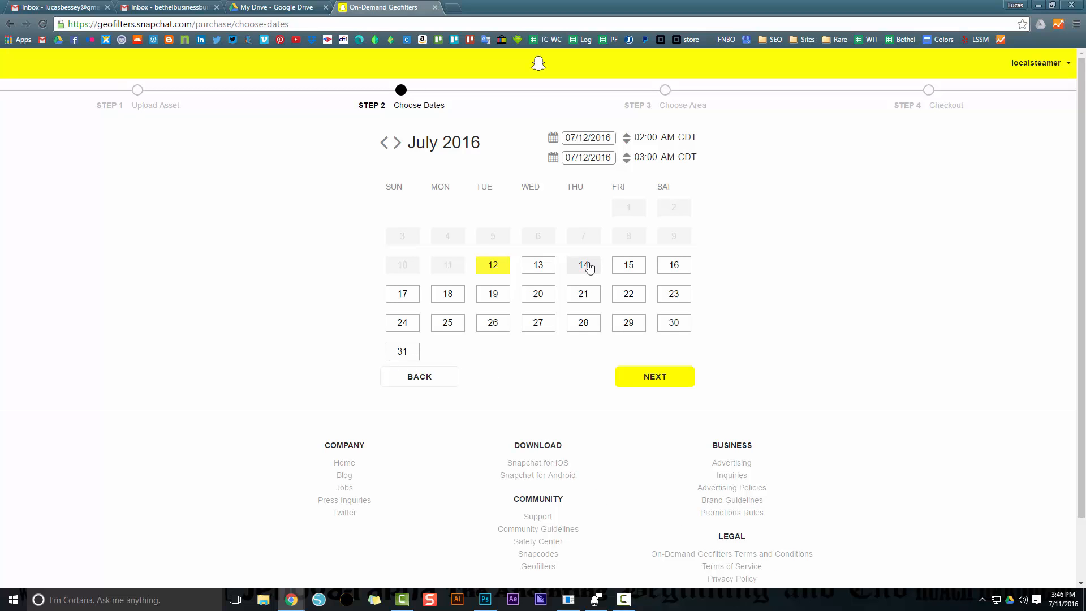
Set the geofilter's date range to 07/14/2016 through 07/17/2016 with a start time of 12:00 PM
click(586, 267)
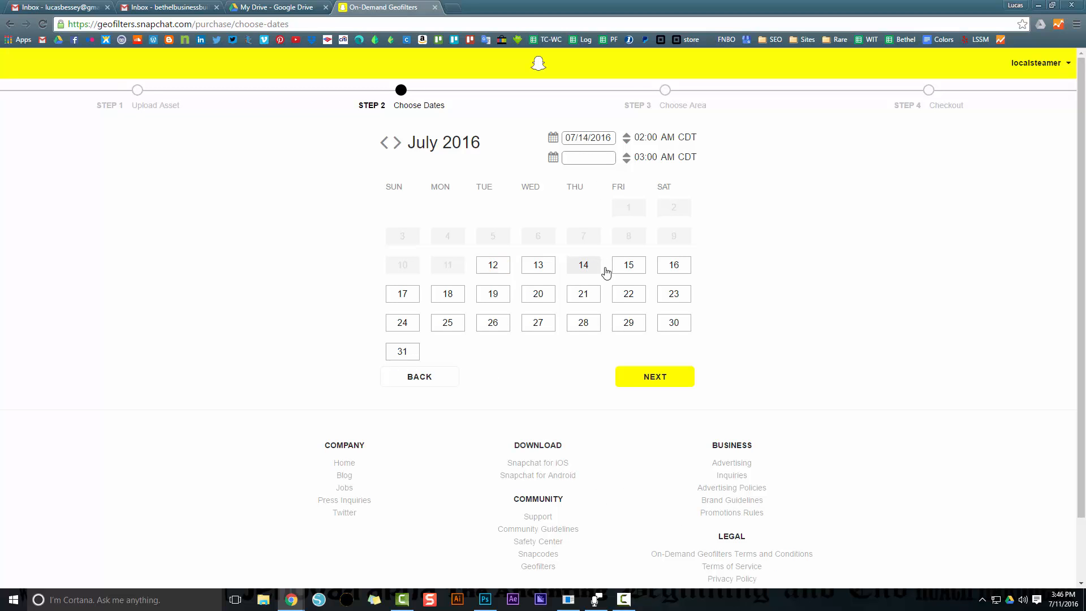
click(404, 298)
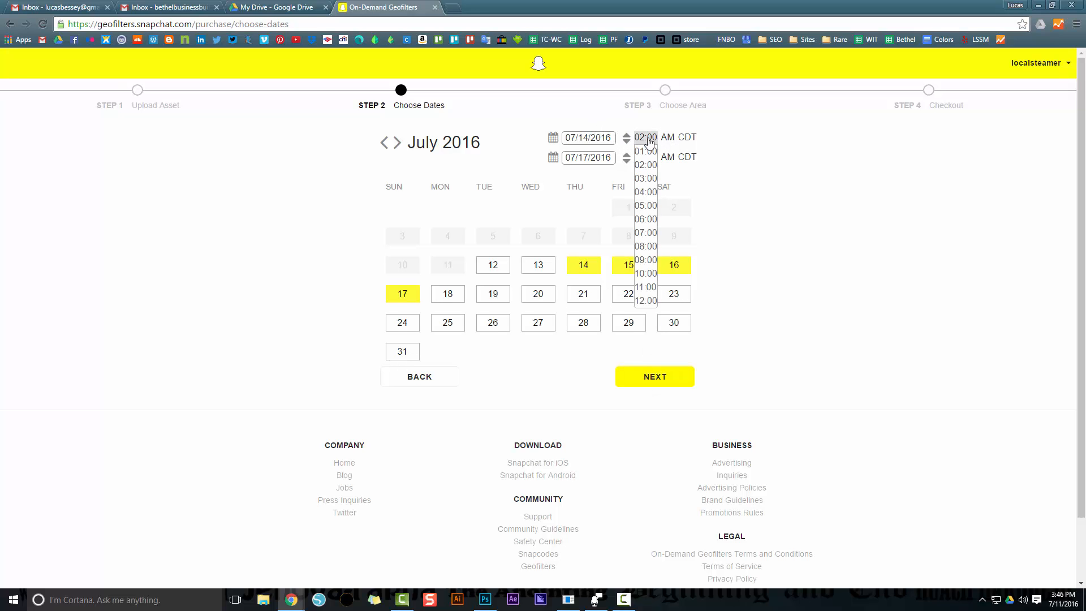
click(648, 139)
click(646, 300)
click(667, 137)
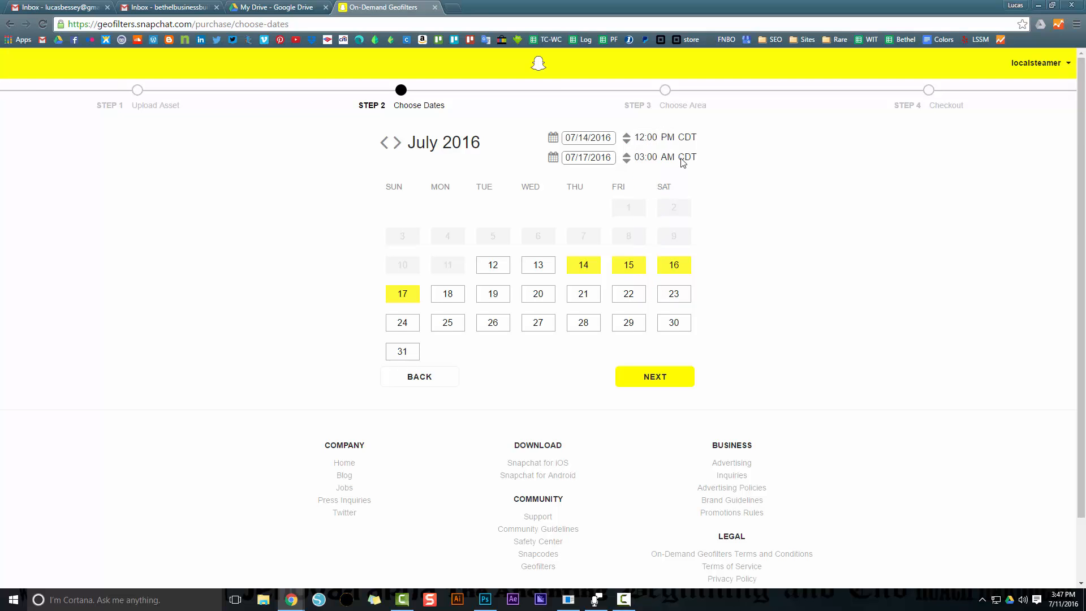
Set the end time on 07/17/2016 to 10:00 AM and continue to the Choose Area step
click(646, 157)
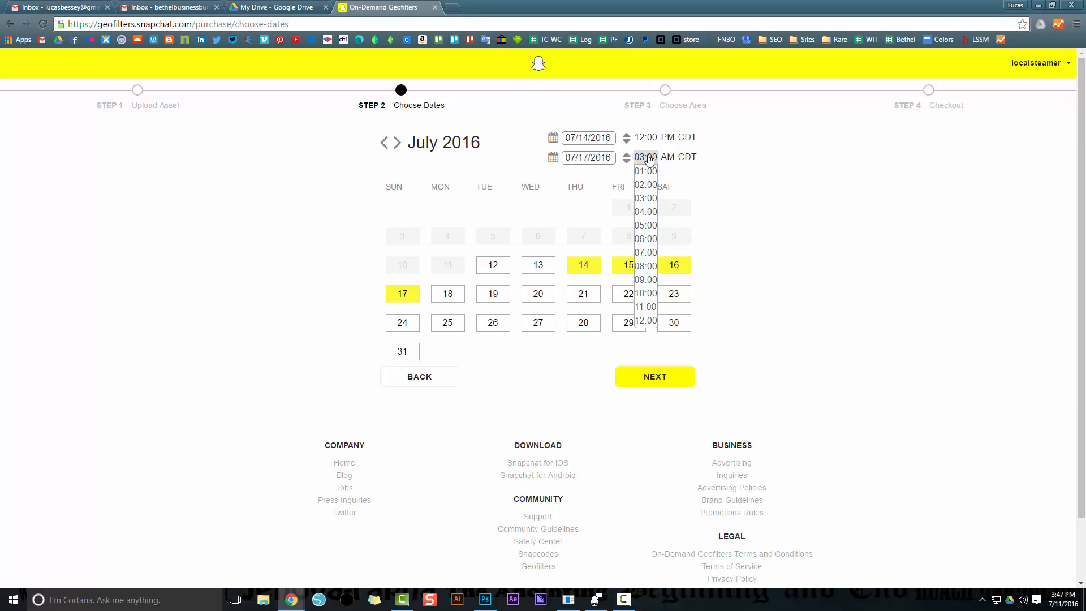
click(646, 320)
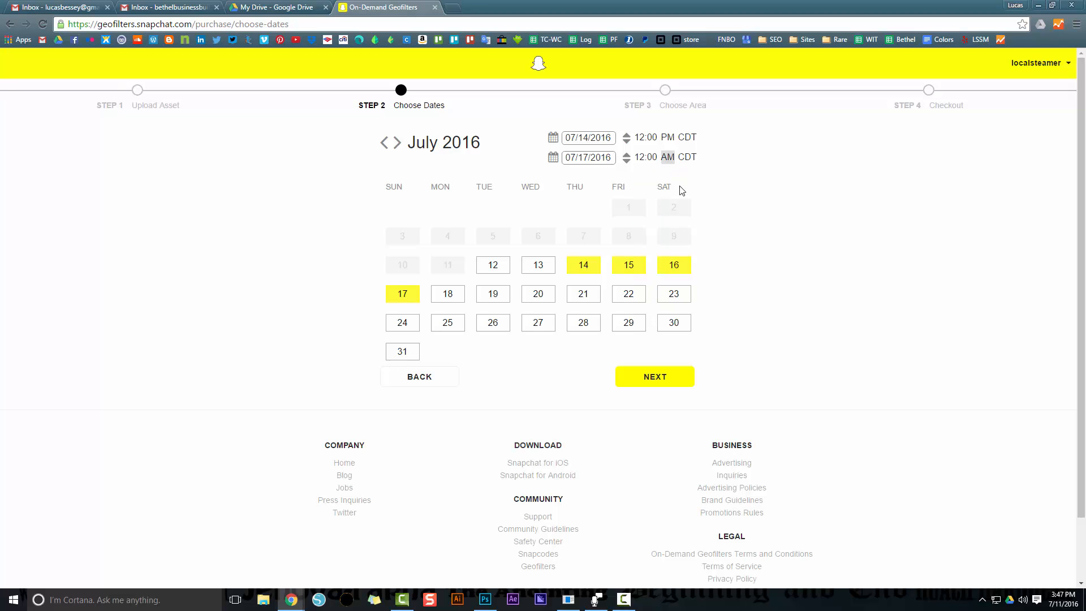
click(646, 157)
click(646, 307)
click(645, 157)
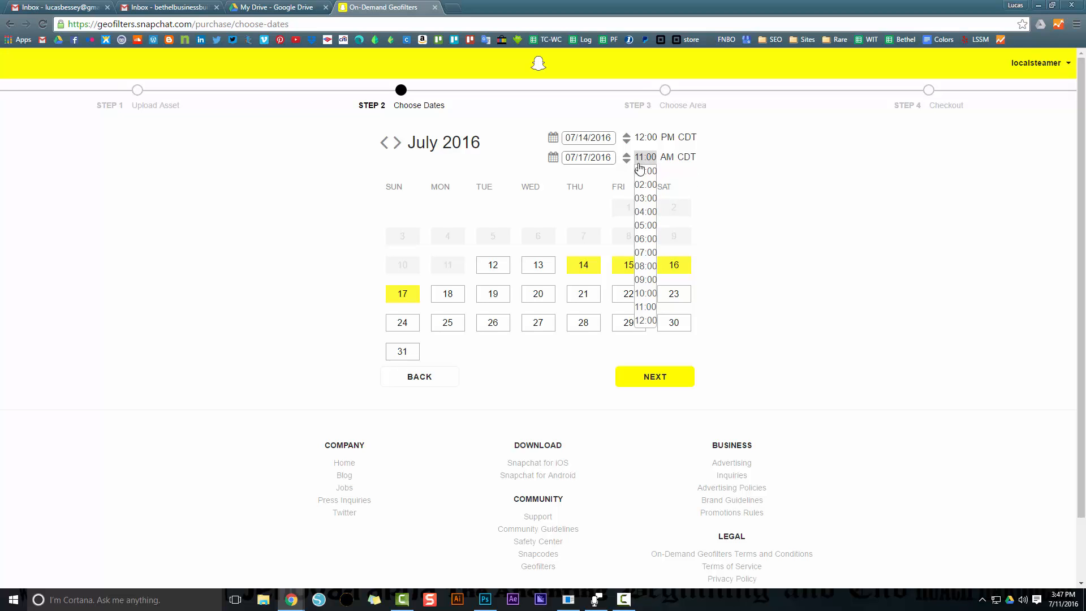
click(645, 293)
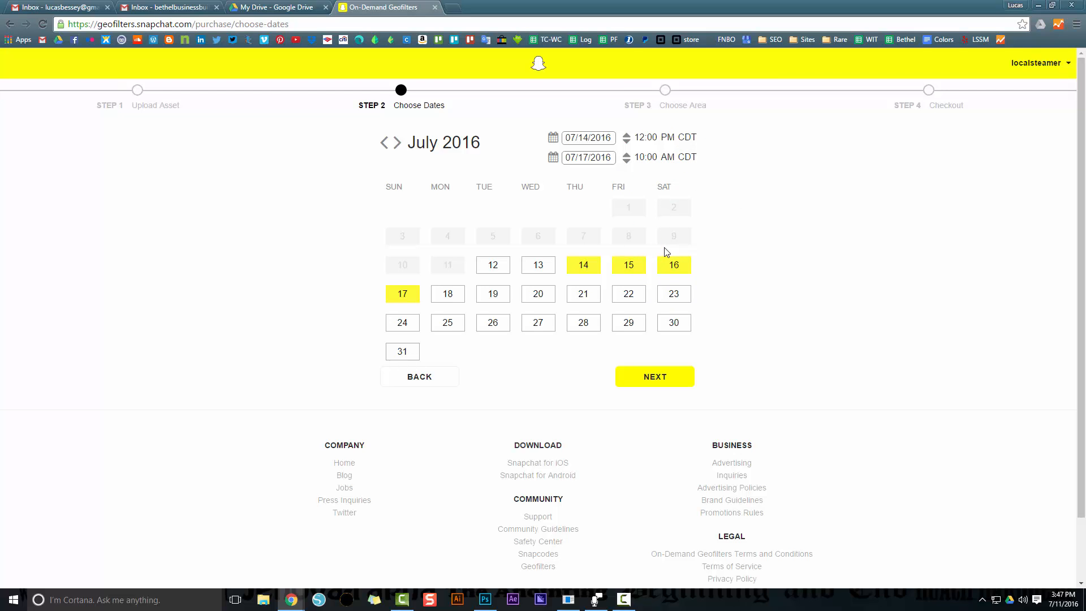
click(666, 382)
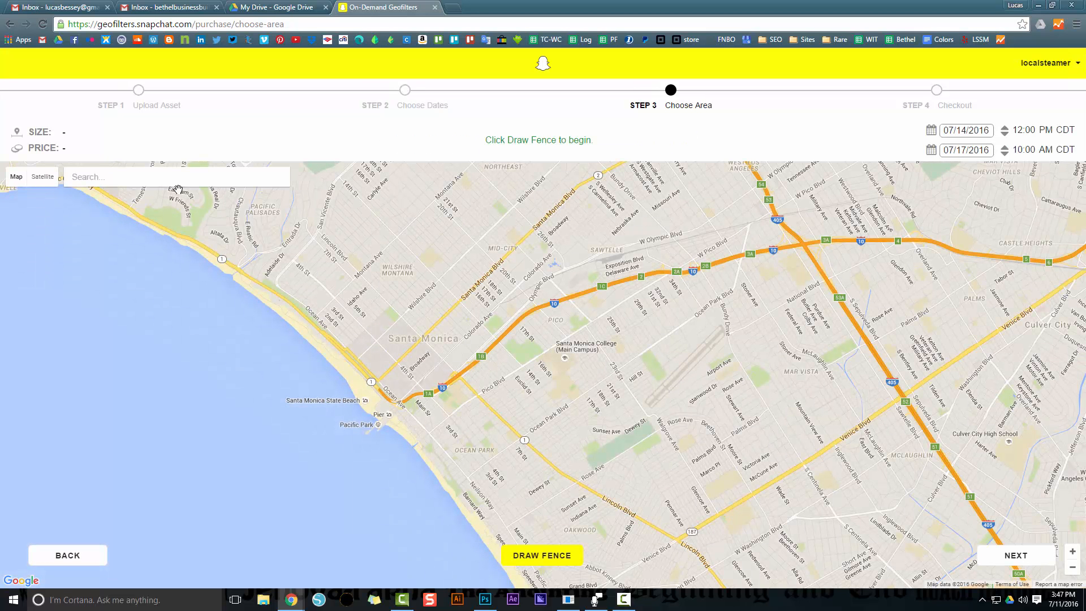
Find the store's street address in Panama City Beach, FL on the map
click(173, 182)
text(146)
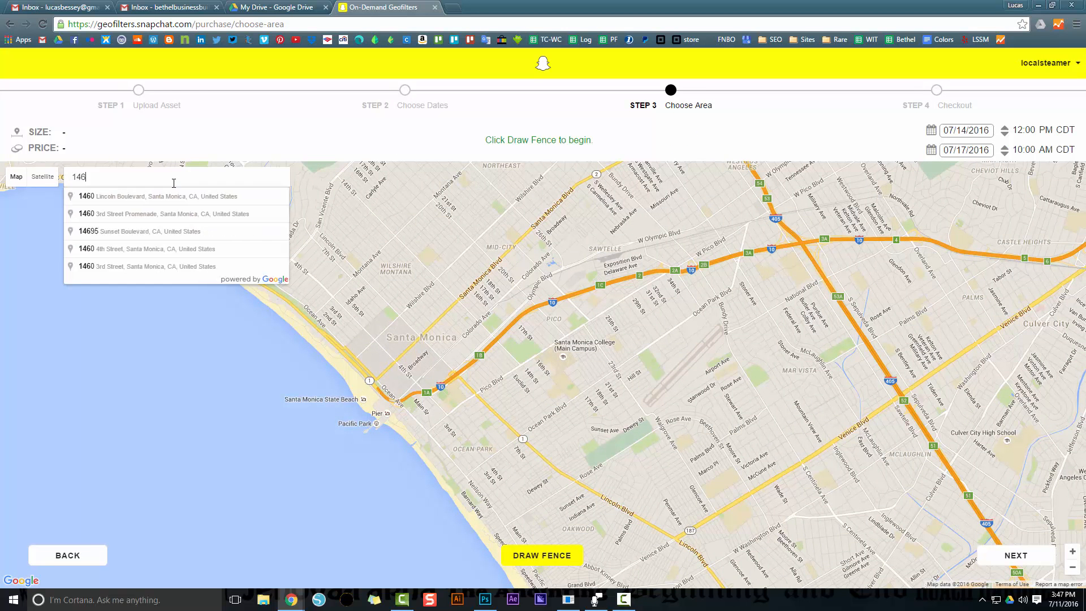
text(56)
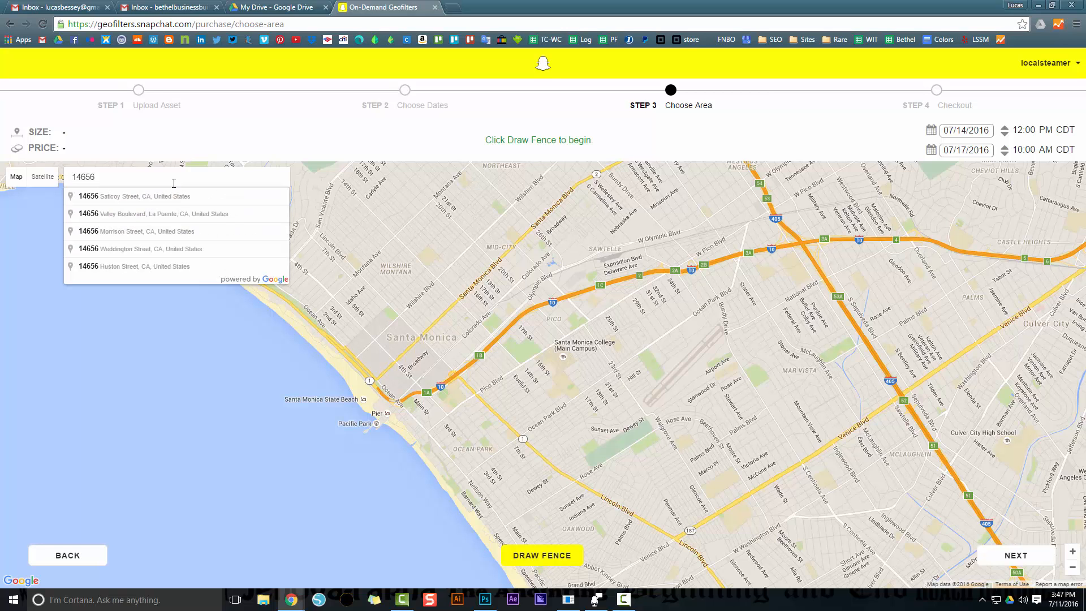
text( fr)
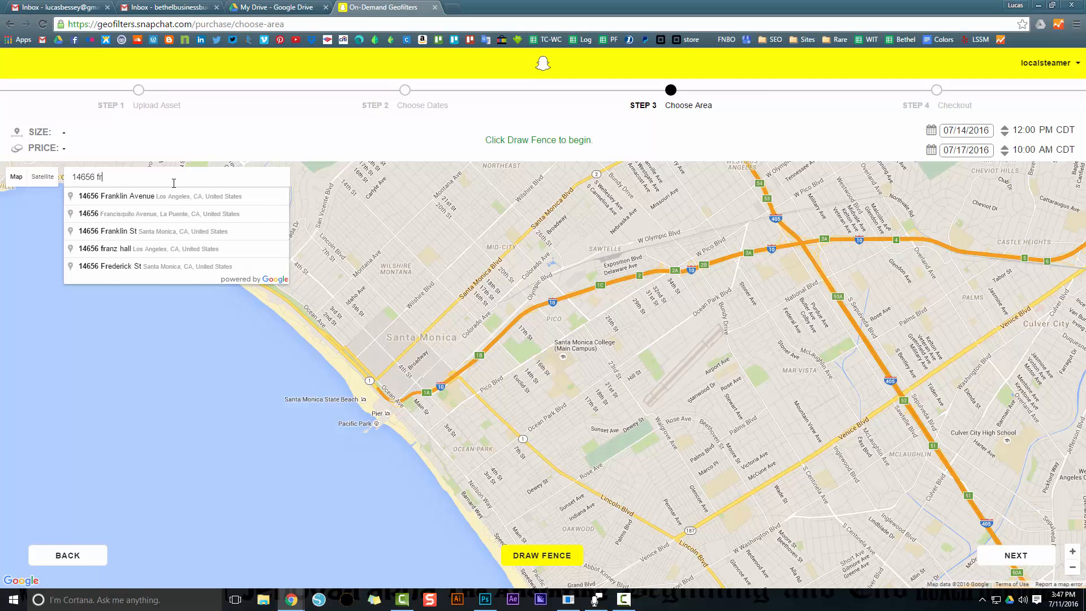
text(ont beach)
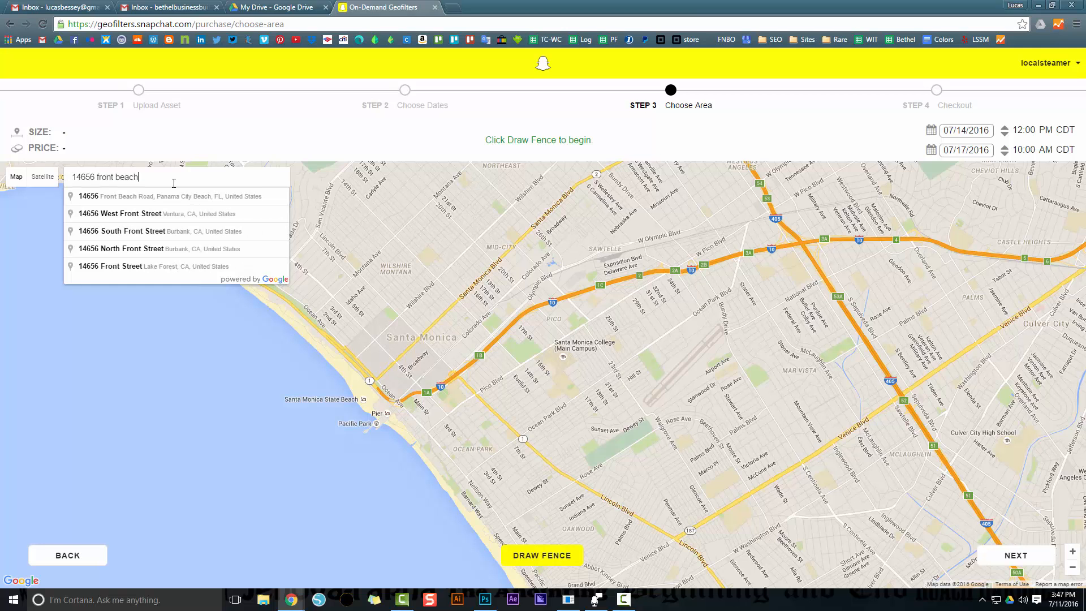
key(Down)
key(Return)
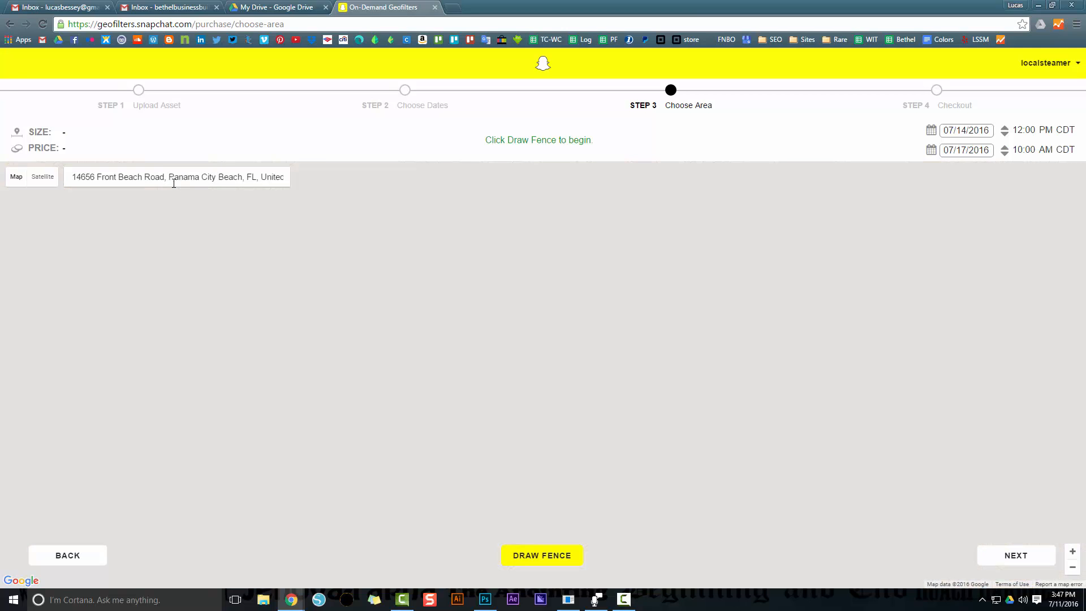
scroll(539, 371, up, 1)
scroll(534, 379, up, 3)
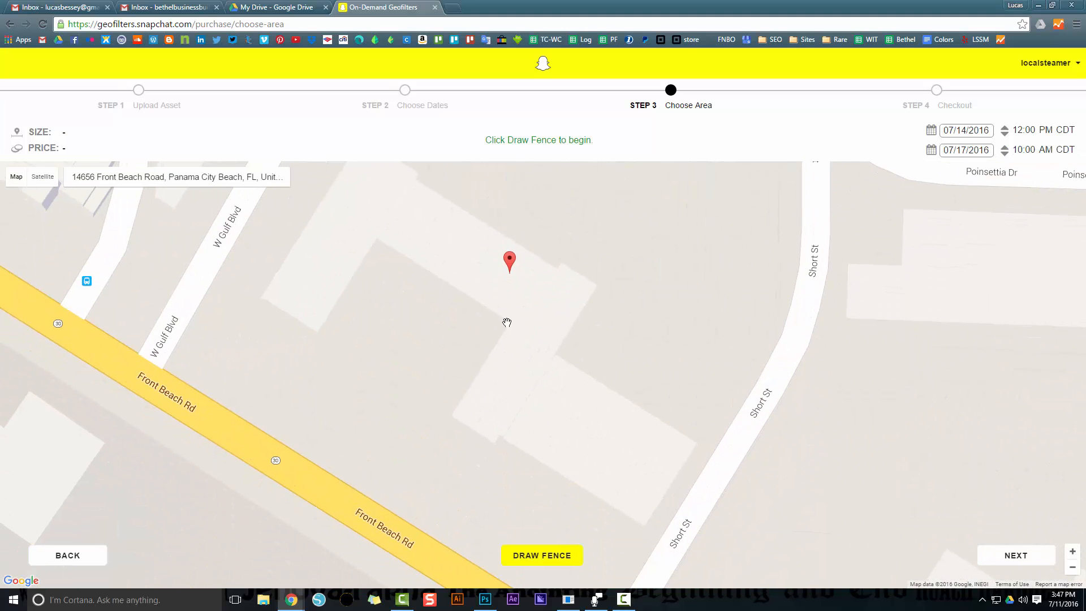
Draw a closed fence of about 18,800 sq ft along the outline of the marked building between W Gulf Blvd and Short St
click(543, 560)
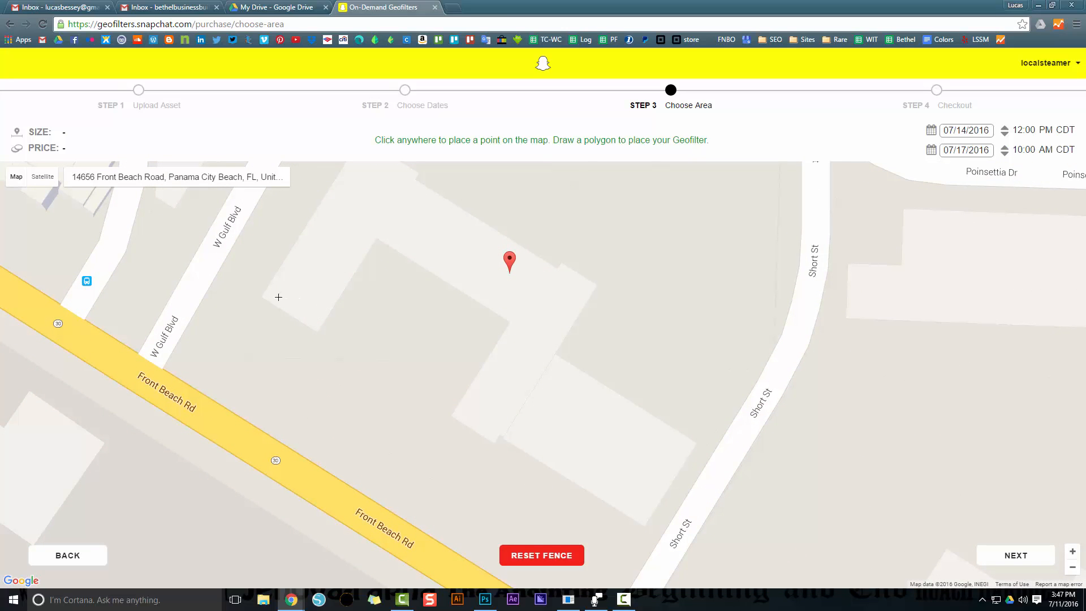
click(263, 297)
click(315, 332)
click(377, 237)
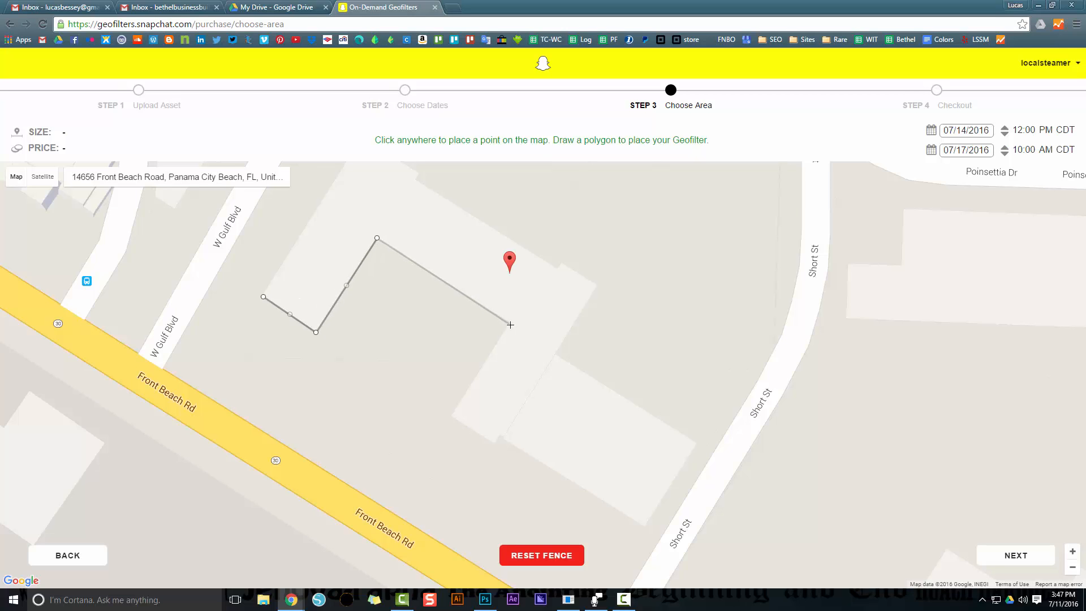
click(509, 324)
click(453, 415)
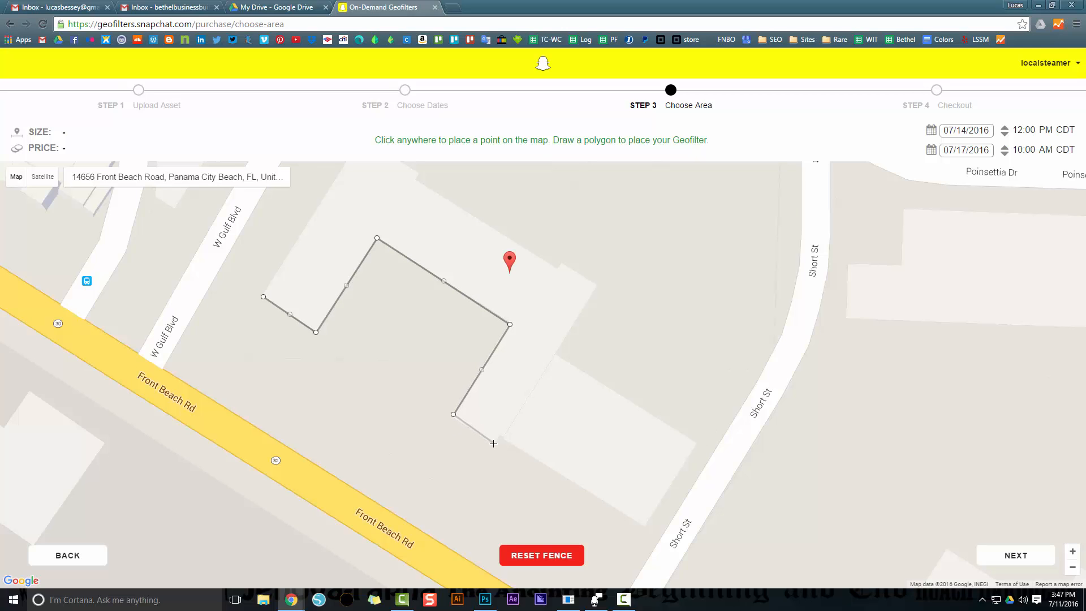
click(494, 444)
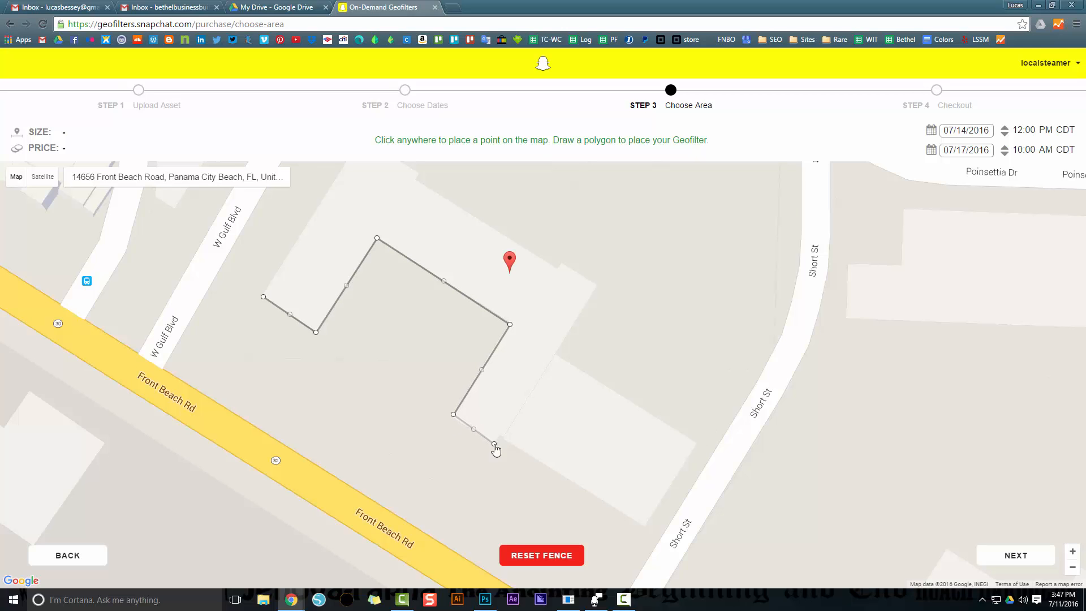
click(555, 468)
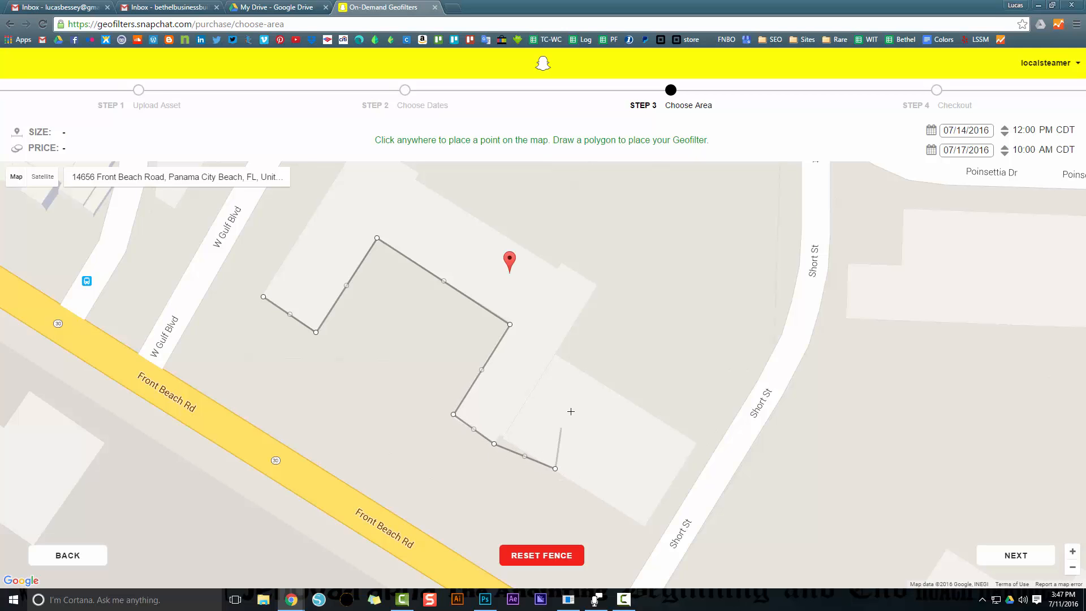
click(610, 390)
click(554, 353)
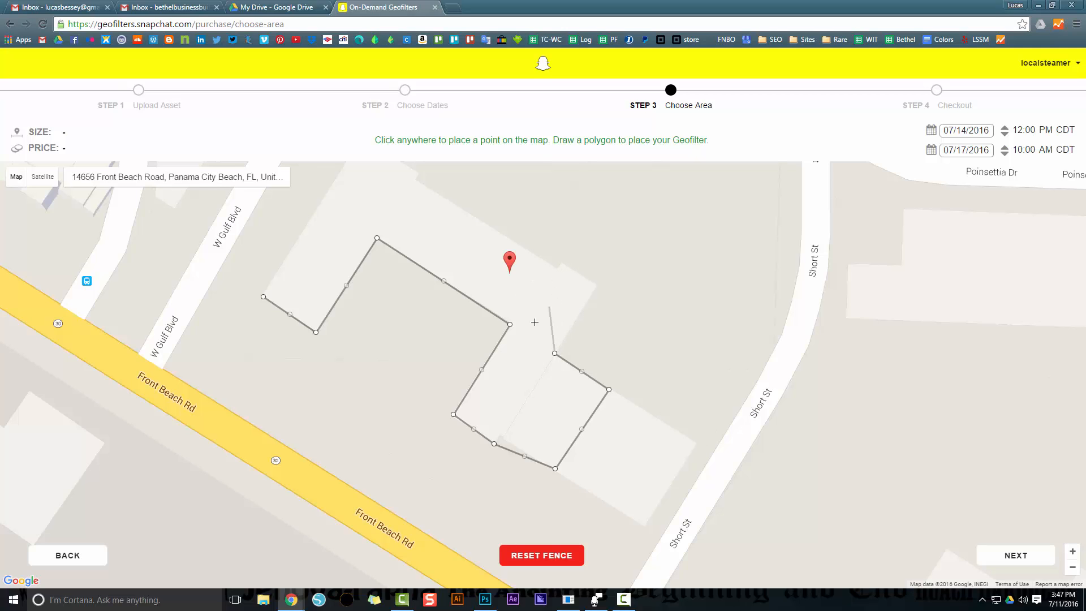
click(513, 321)
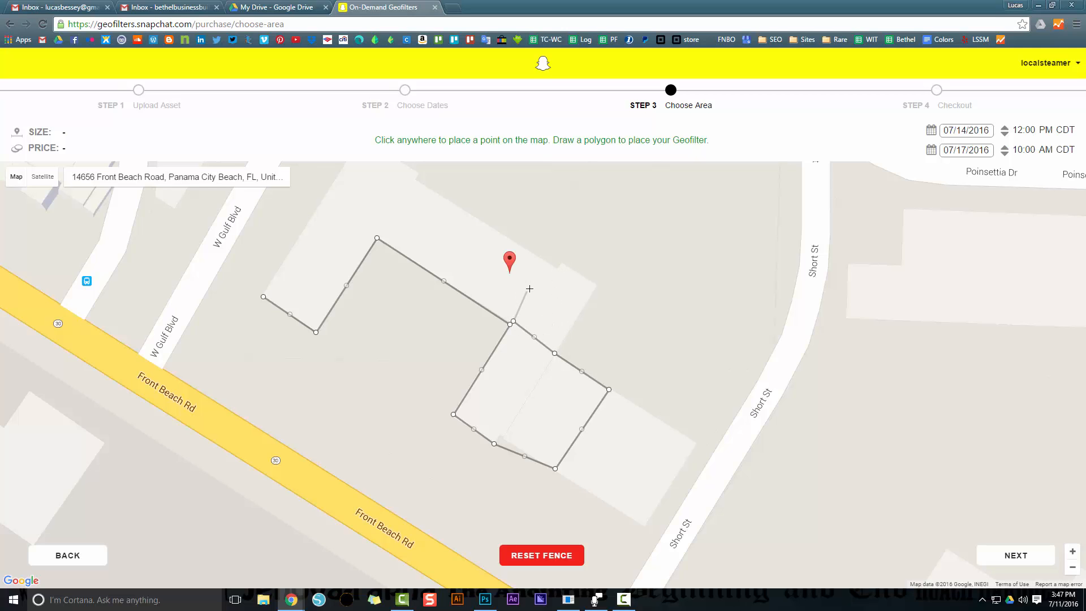
click(555, 268)
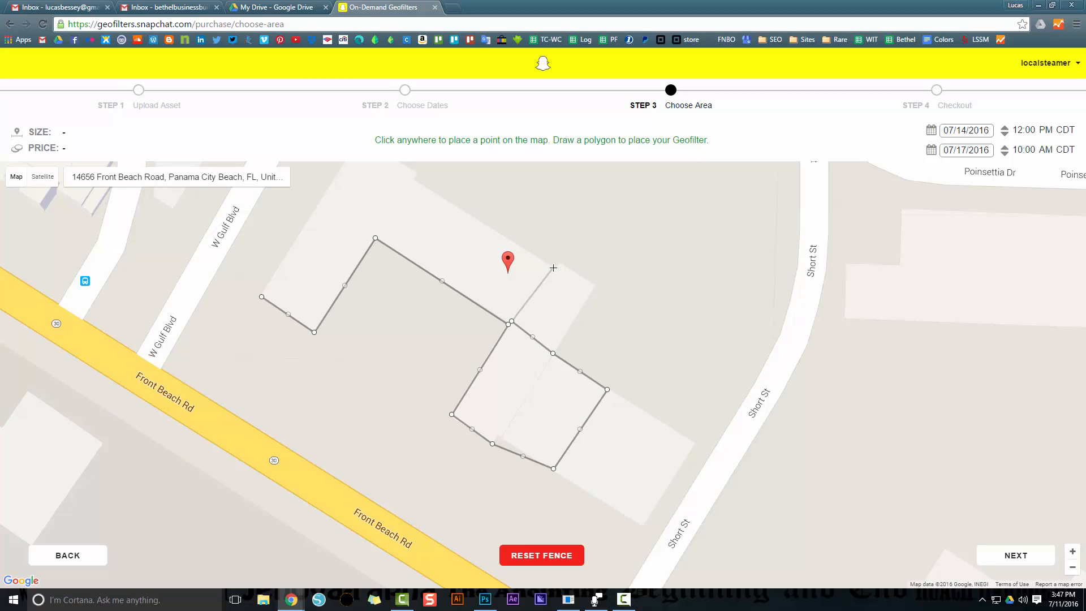
click(415, 180)
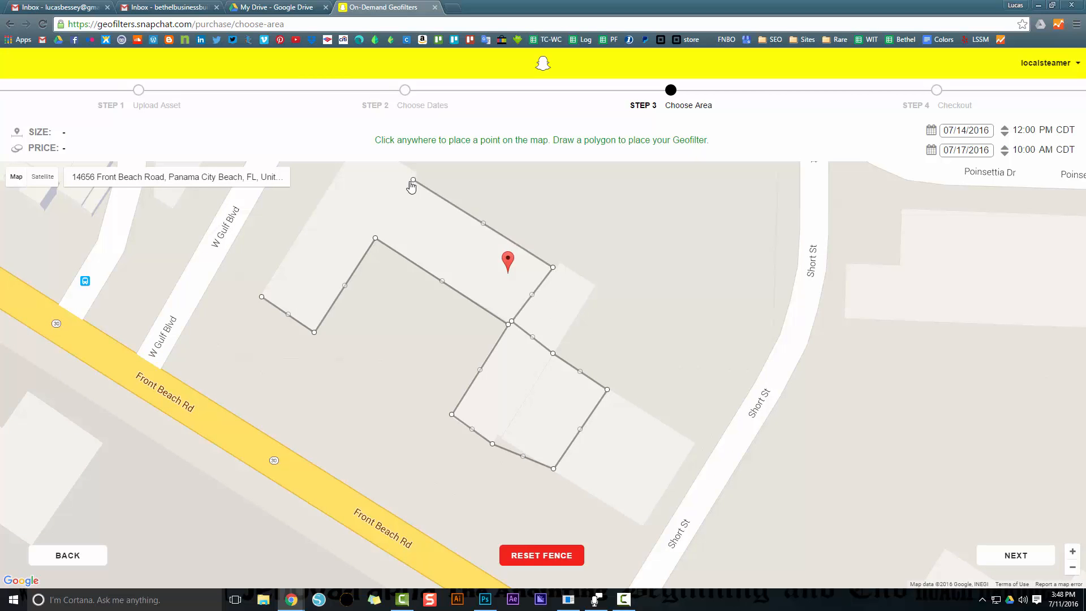
click(326, 194)
click(262, 297)
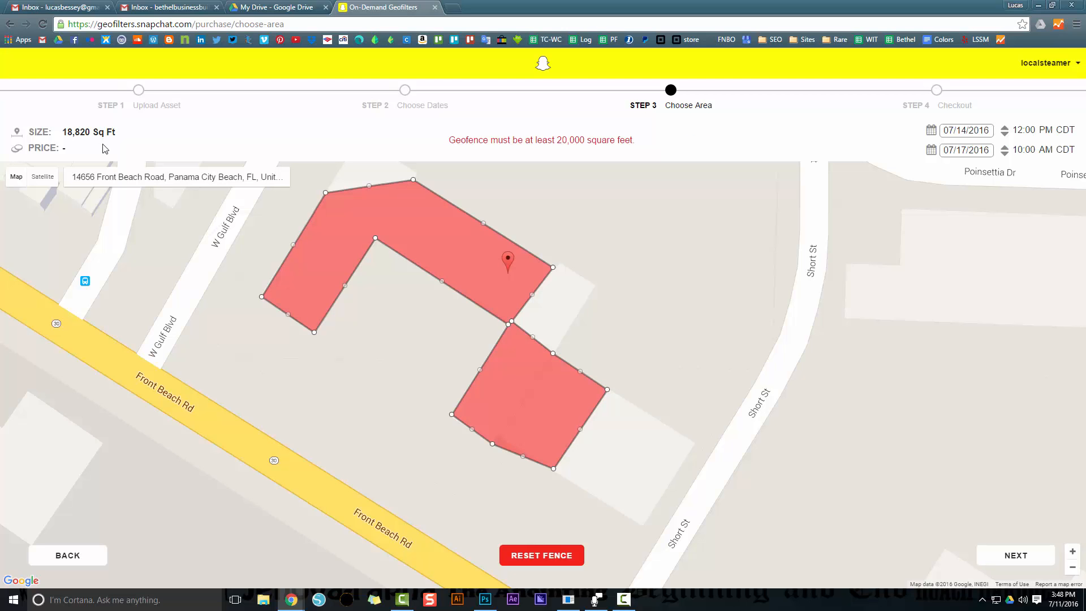
Enlarge the fence to about 20,800 sq ft by moving the points at the narrow junction, upper edge and inner corner outward
drag(511, 321, 520, 323)
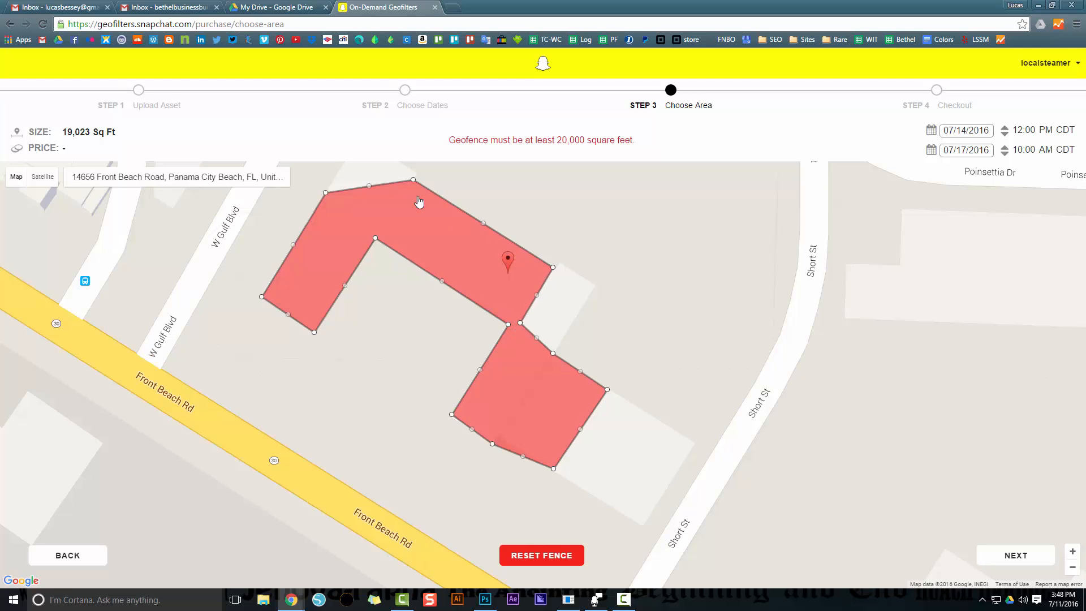
drag(369, 186, 369, 175)
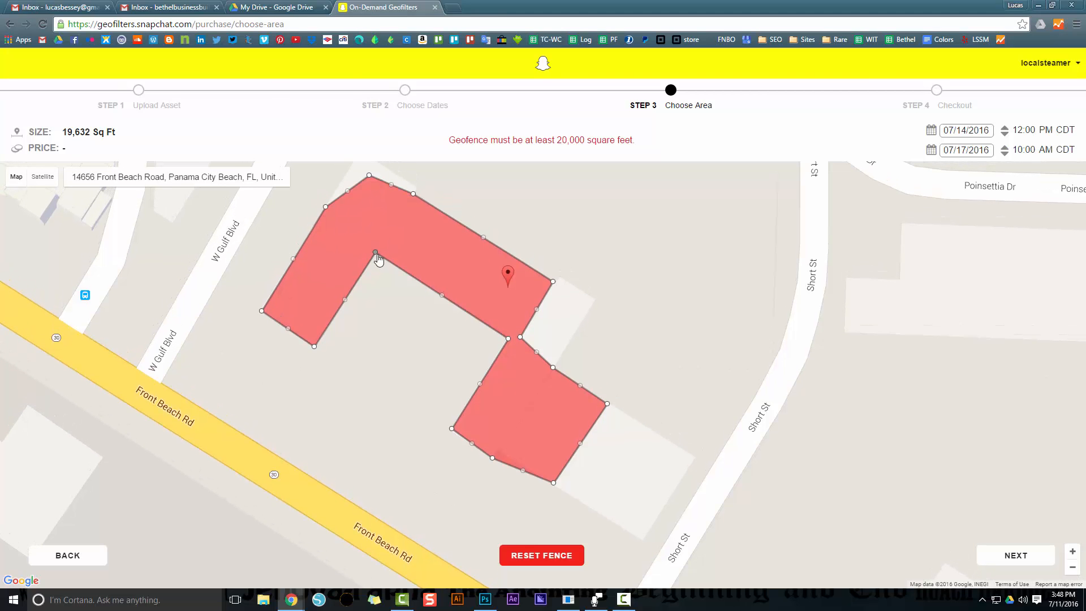
drag(375, 252, 368, 264)
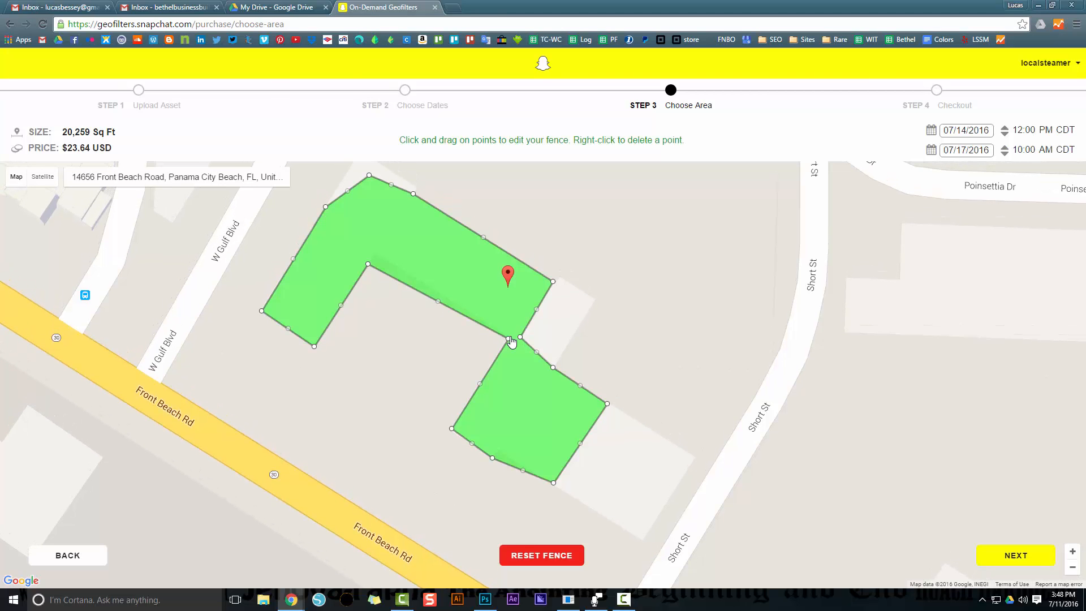
drag(508, 338, 501, 346)
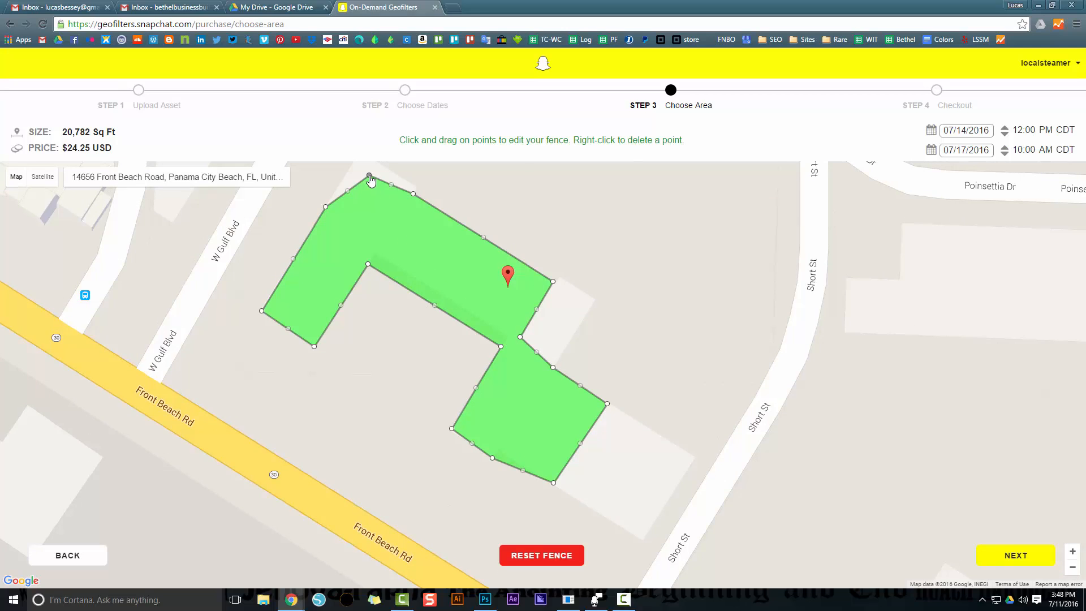
Trim the fence to about 20,000 sq ft by moving the added point on its upper edge inward
drag(368, 176, 368, 203)
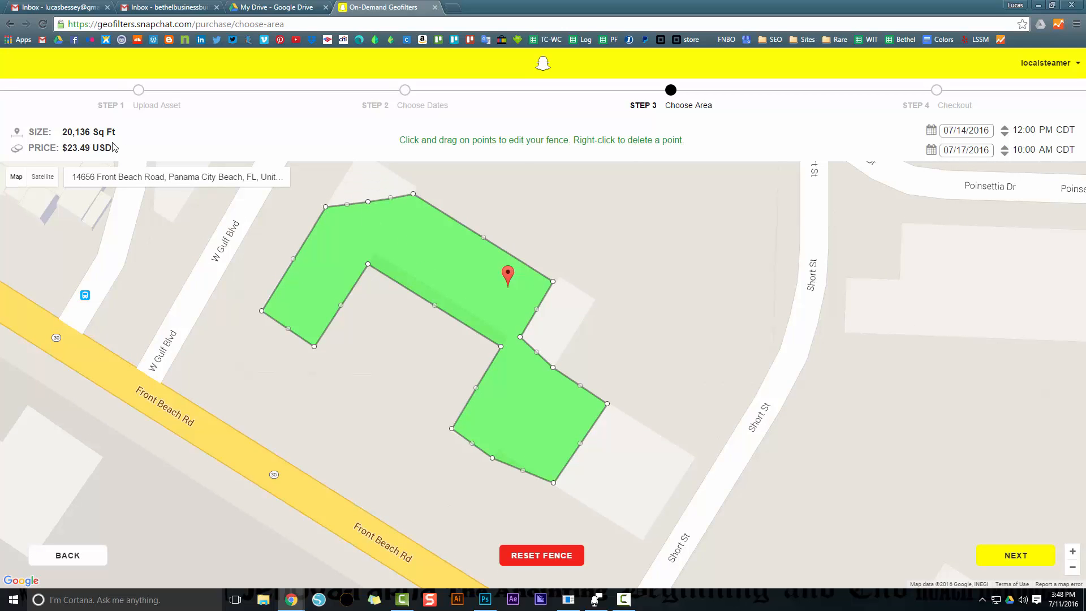
drag(368, 202, 368, 205)
drag(368, 207, 367, 207)
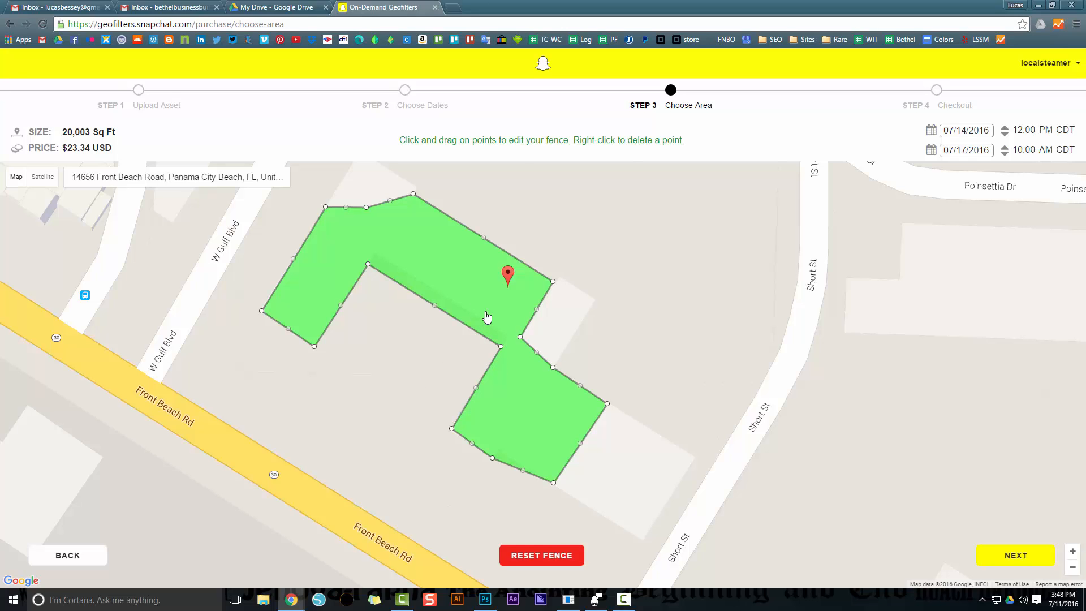
Switch to Photoshop to view the SnapChat Poster.psd promotional poster, and return to the geofilter page in the browser
key(alt+Tab)
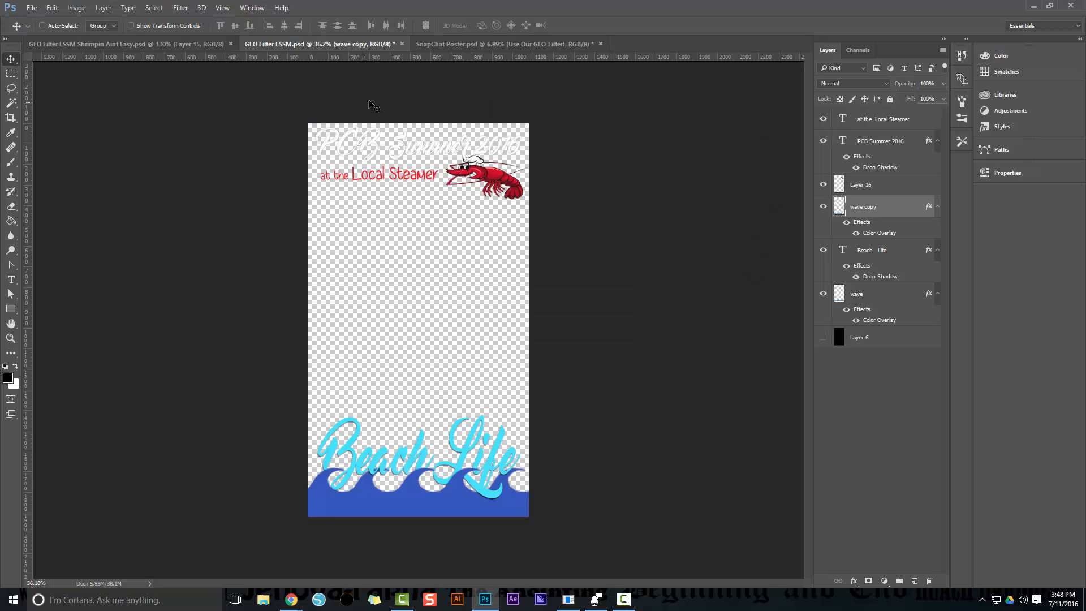
click(504, 44)
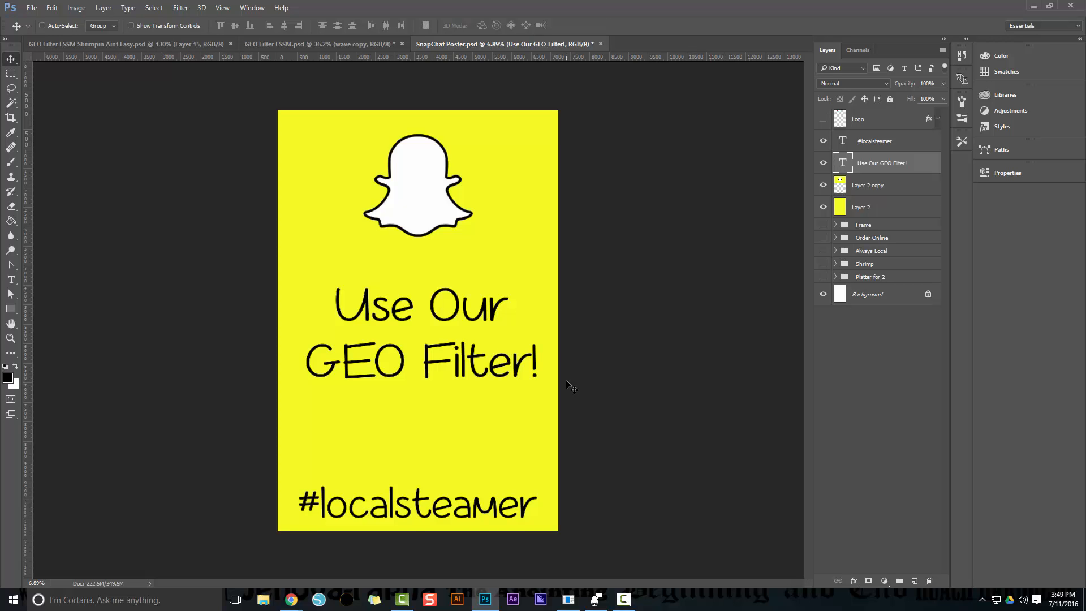
key(alt+Tab)
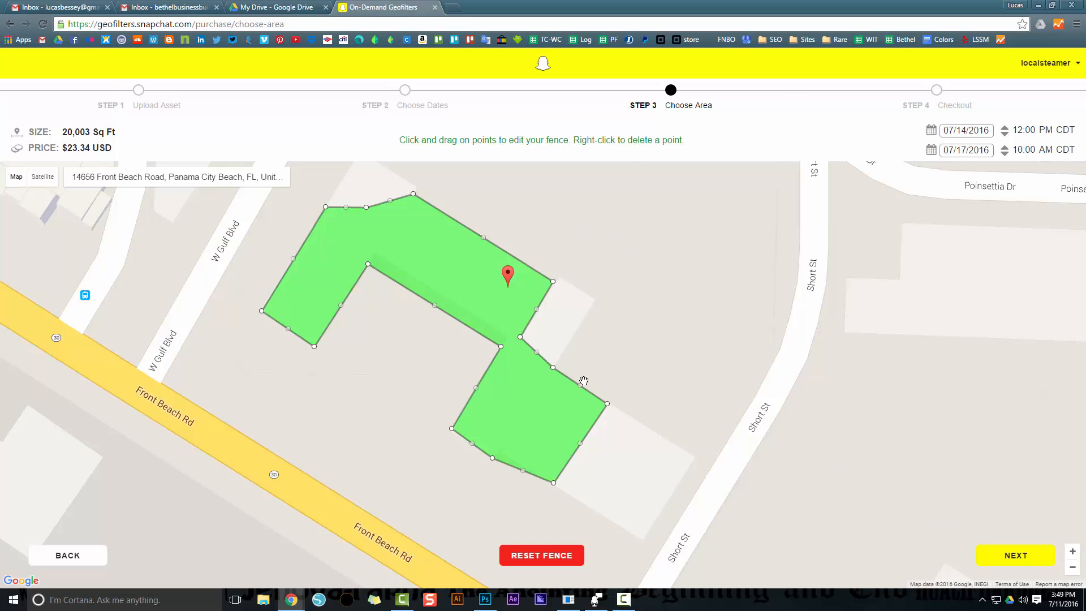
Continue to Checkout with the drawn fence and choose the saved MasterCard as the payment method
click(1013, 556)
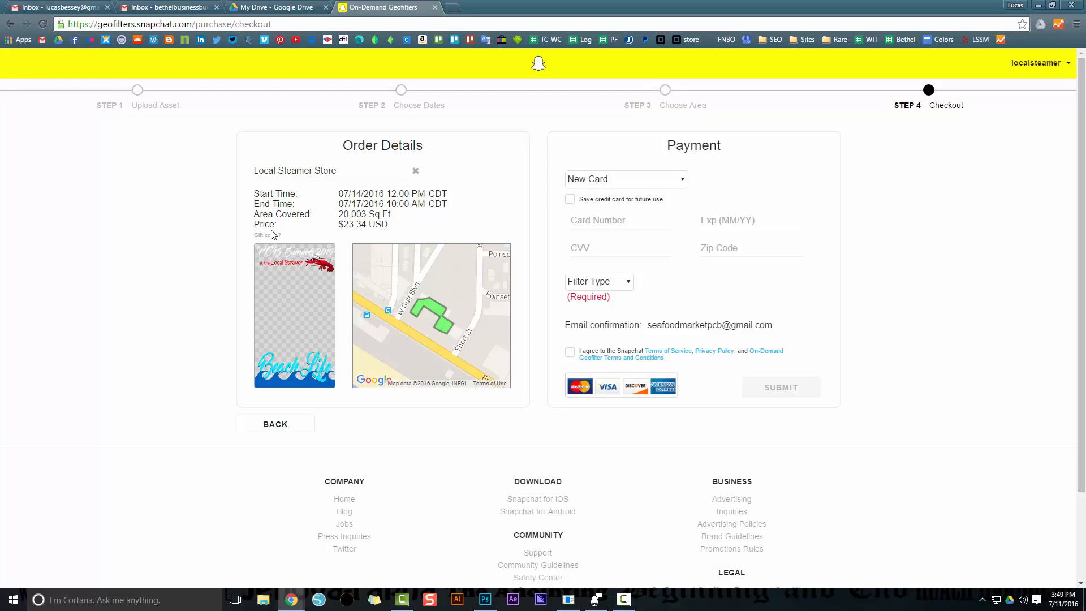
click(626, 181)
click(617, 204)
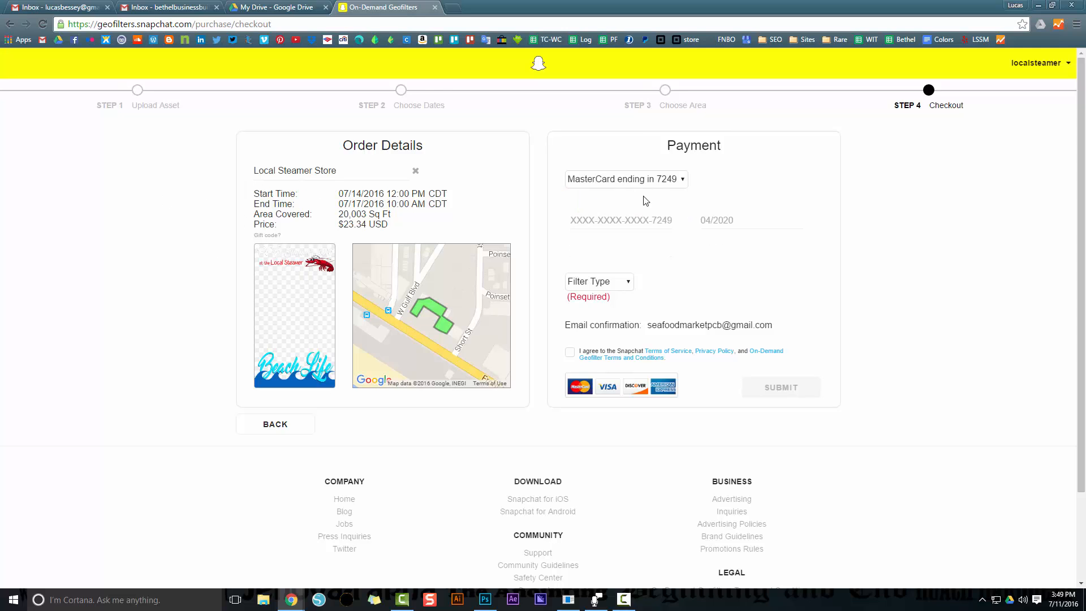
Set the filter type to Business Use with the business name "Local Steamer's" and agree to the Snapchat terms
click(623, 284)
click(616, 320)
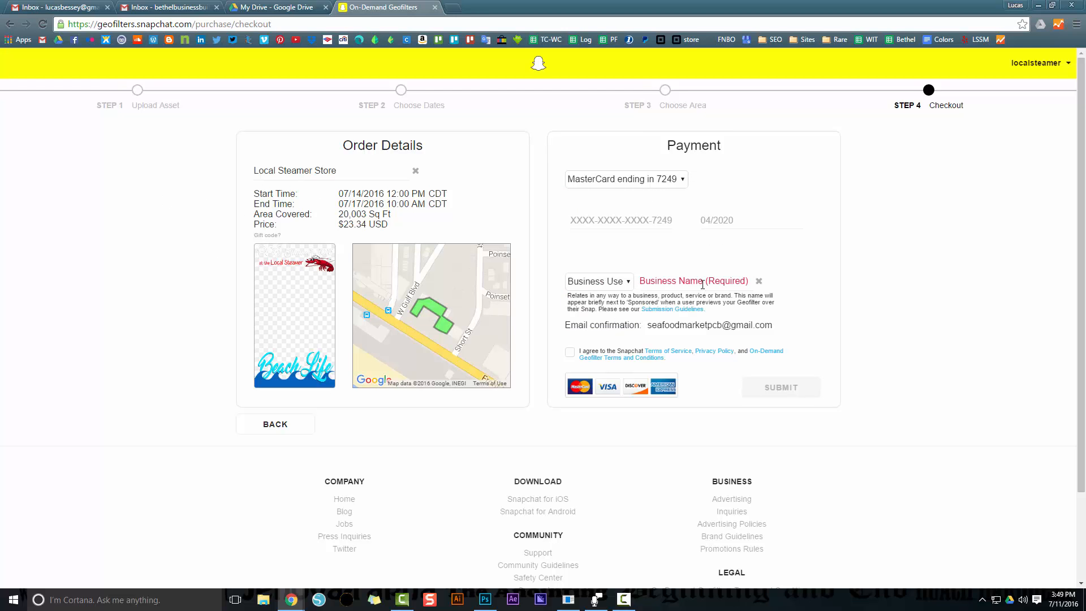
click(700, 281)
text(Local Steamer)
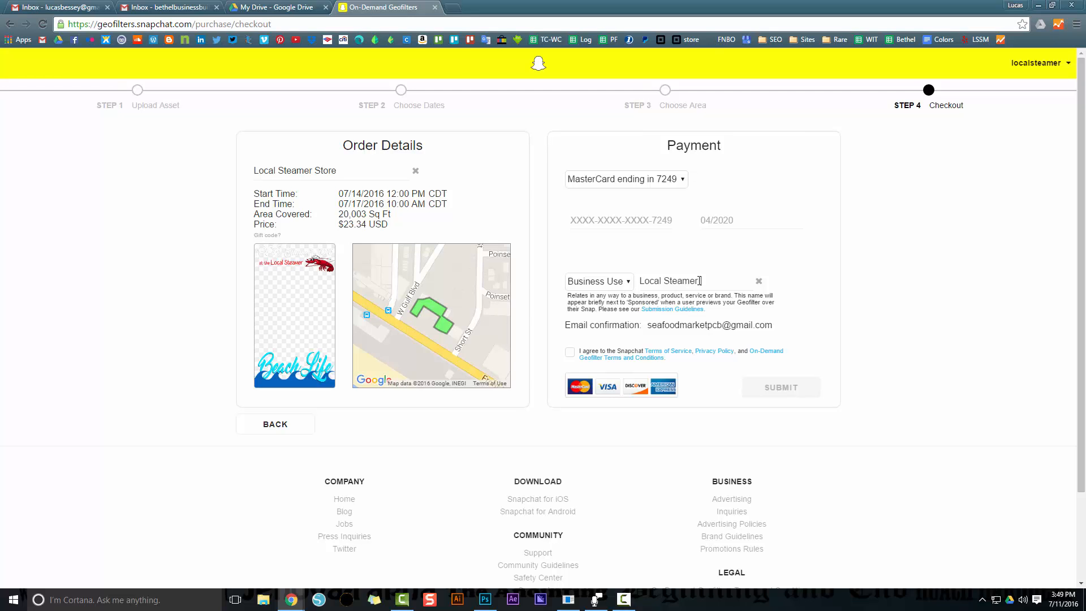
text( Seafoo)
key(BackSpace)
key(BackSpace)
key(BackSpace)
key(BackSpace)
key(BackSpace)
key(BackSpace)
key(BackSpace)
click(570, 353)
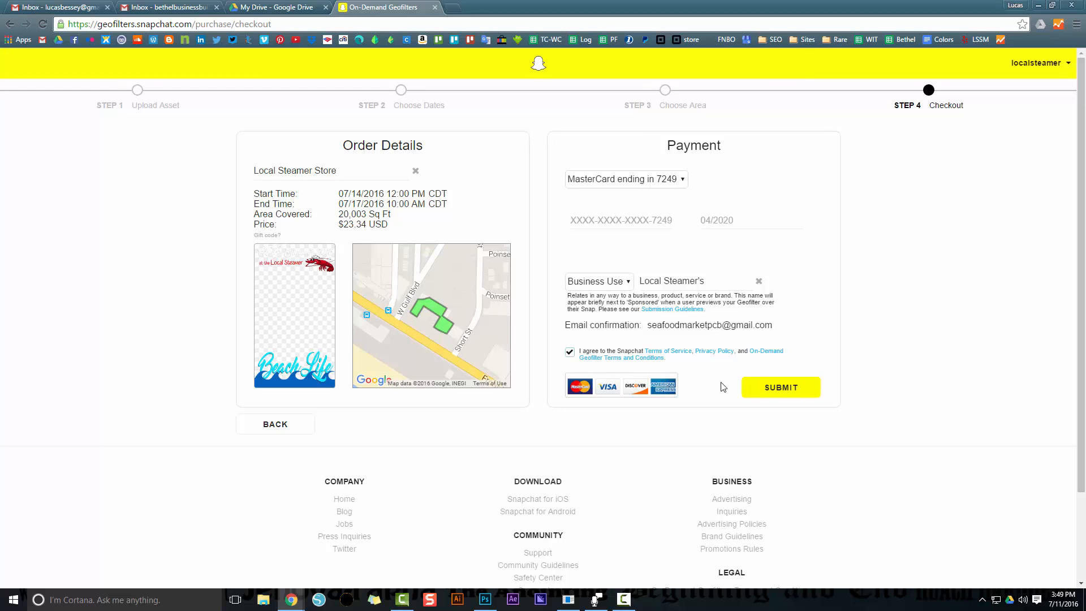
Submit the Local Steamer Store geofilter order and open the account's order history
click(775, 388)
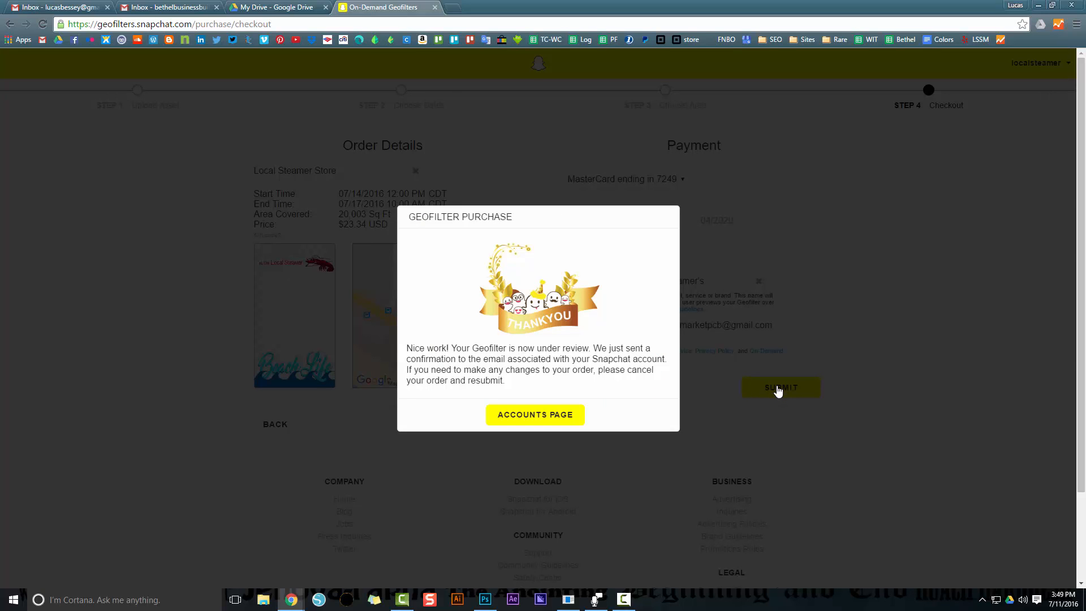
click(536, 417)
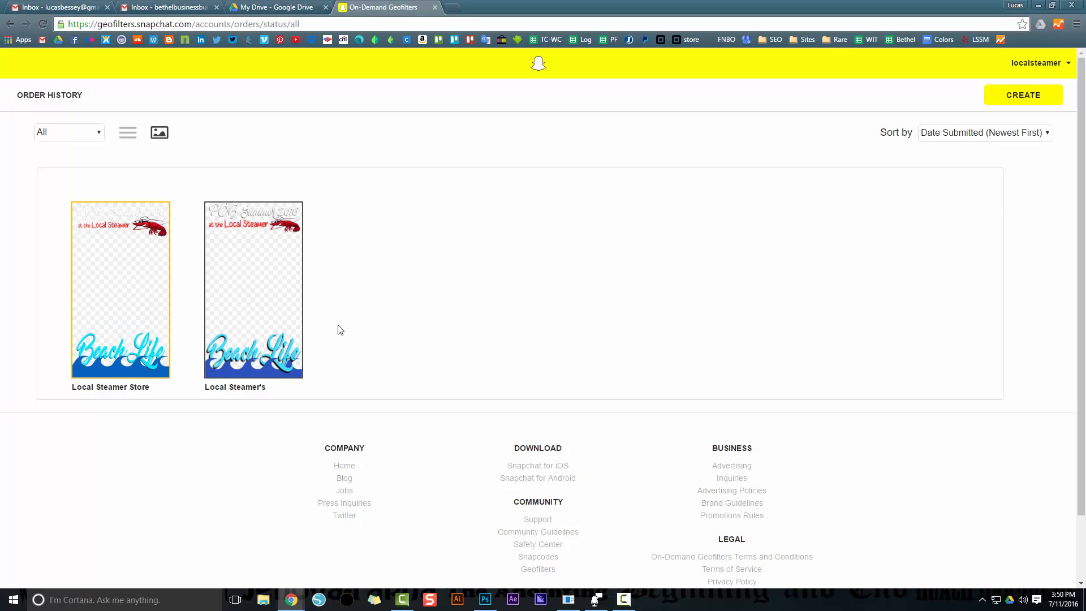
Switch to Photoshop to view the GEO Filter LSSM Shrimpin Aint Easy.psd design, and return to the geofilter page in the browser
key(alt+Tab)
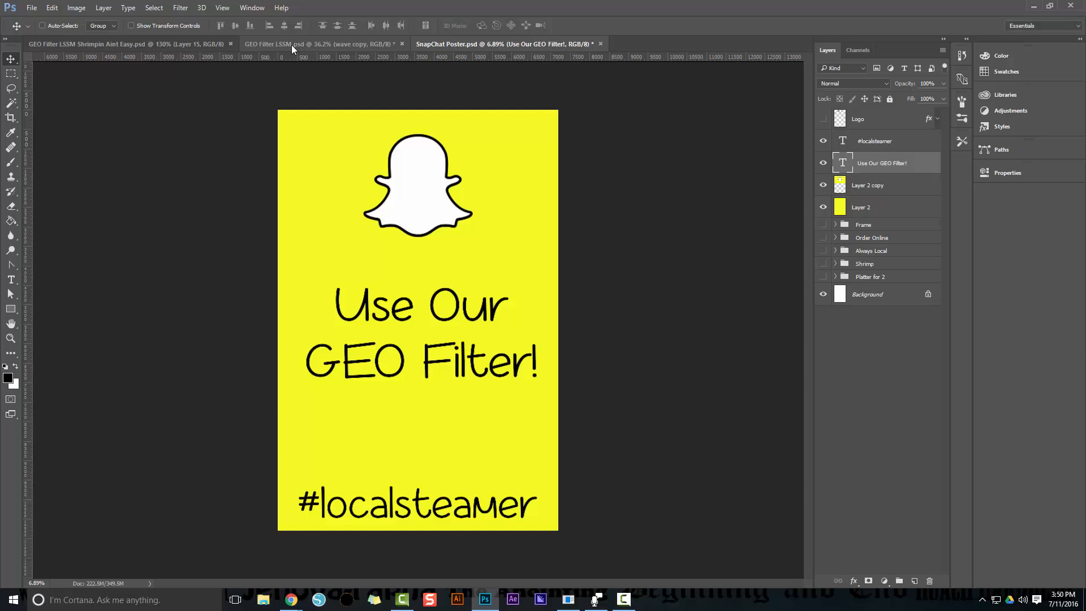
click(164, 46)
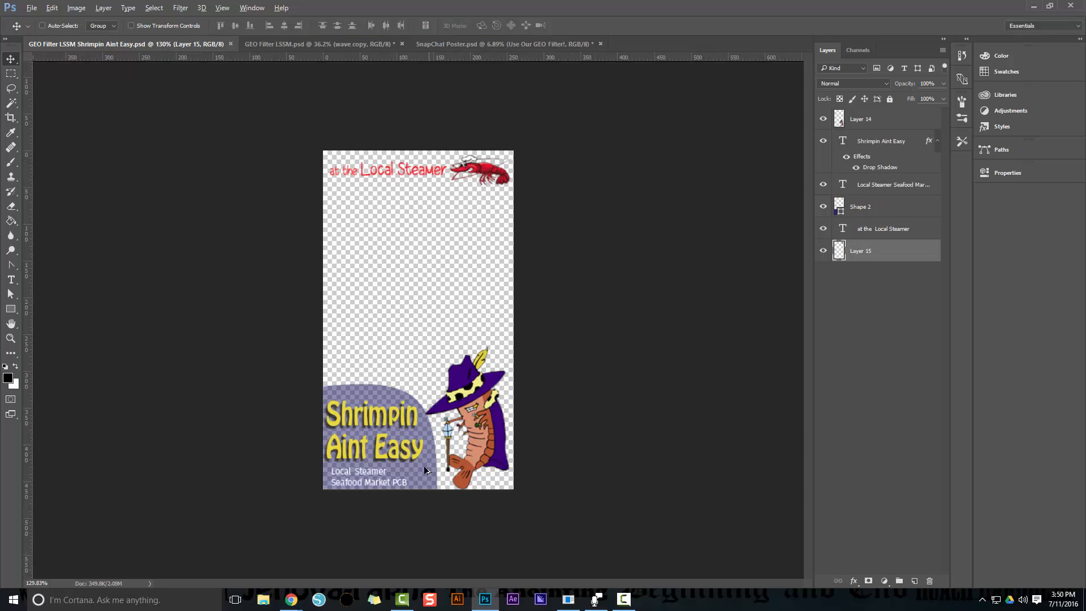
scroll(424, 469, up, 2)
scroll(479, 497, up, 2)
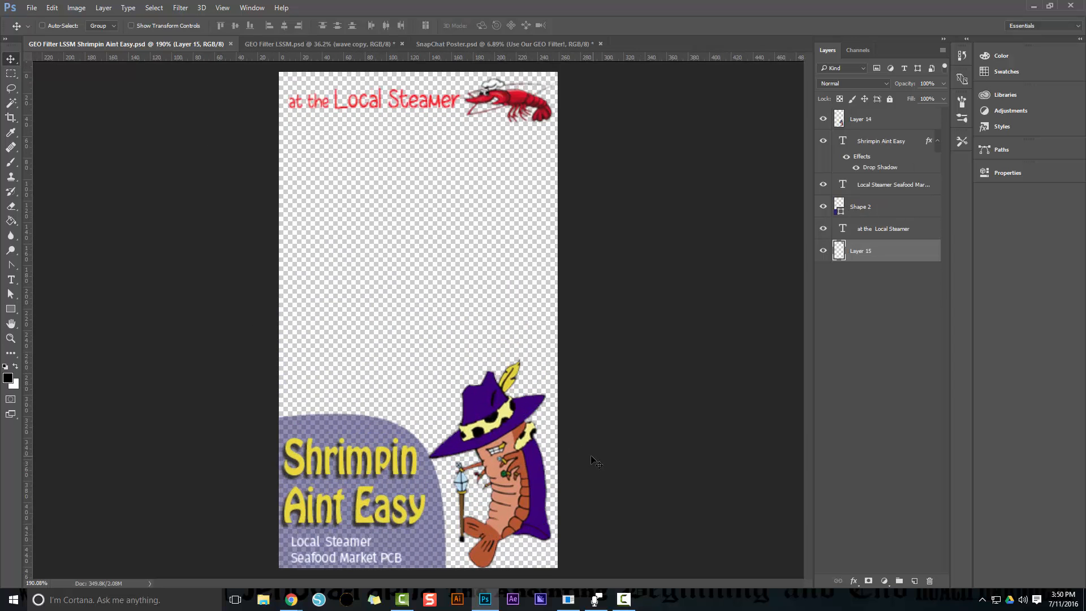
scroll(556, 476, down, 2)
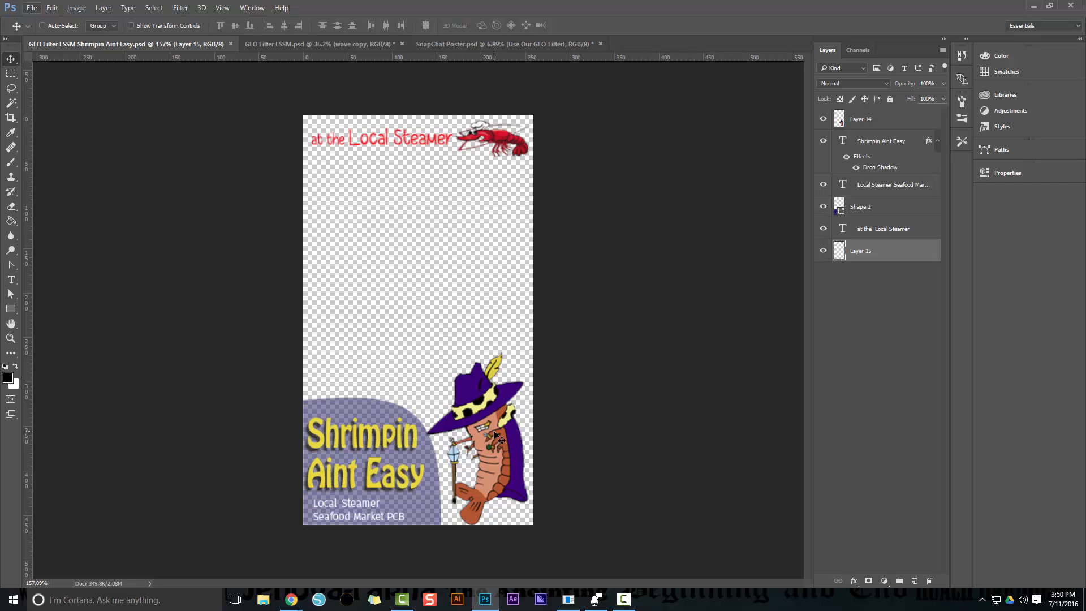
key(alt+Tab)
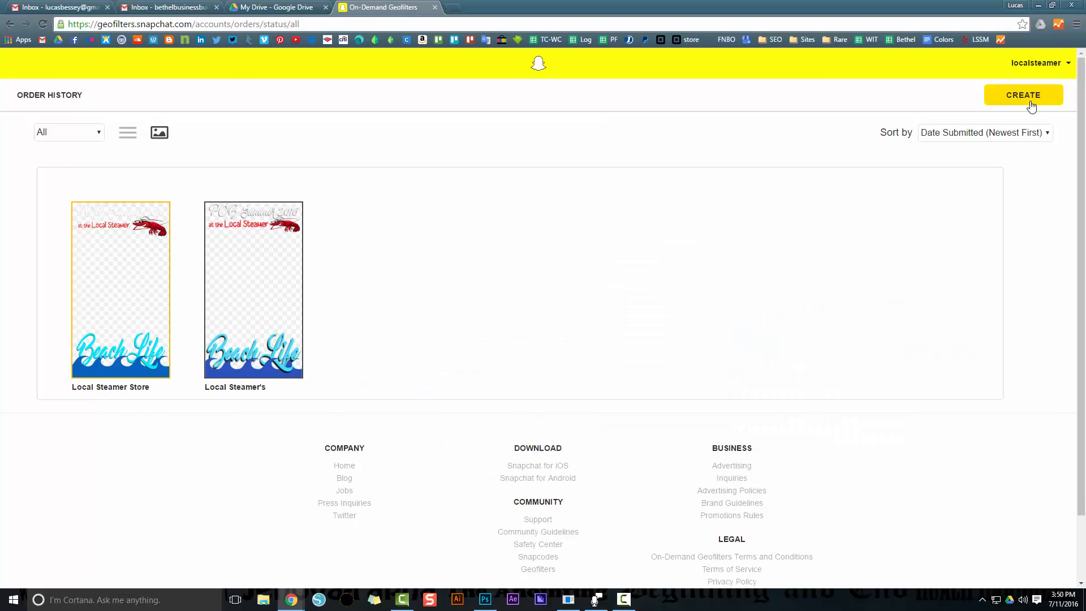
Create a new geofilter order from GEO-Filter-LSSM2.png, name it "Shrimpin Aint Easy" and continue to the dates
click(1030, 97)
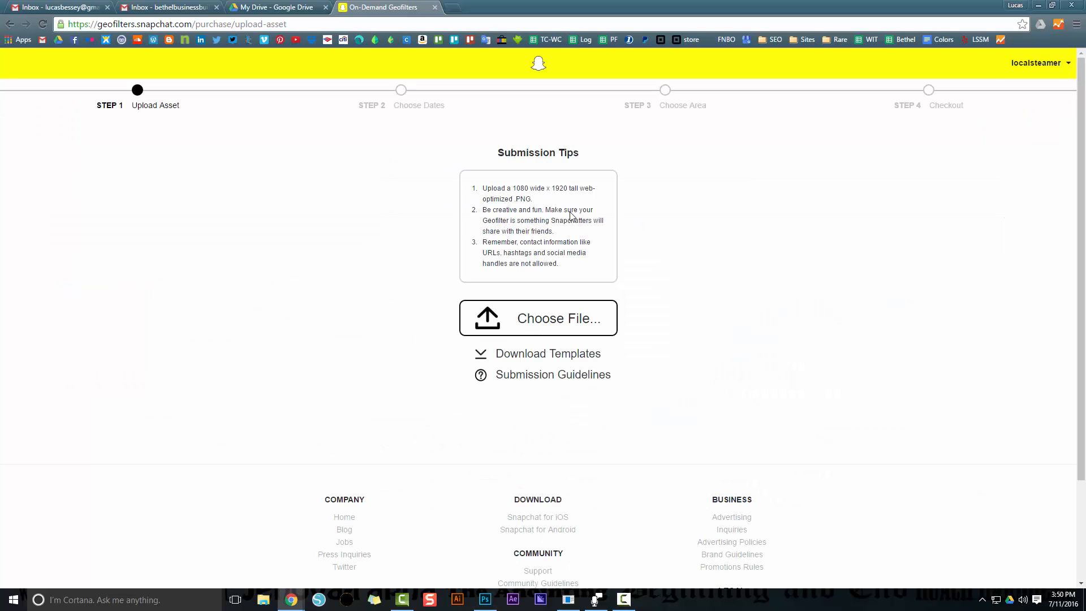
click(547, 320)
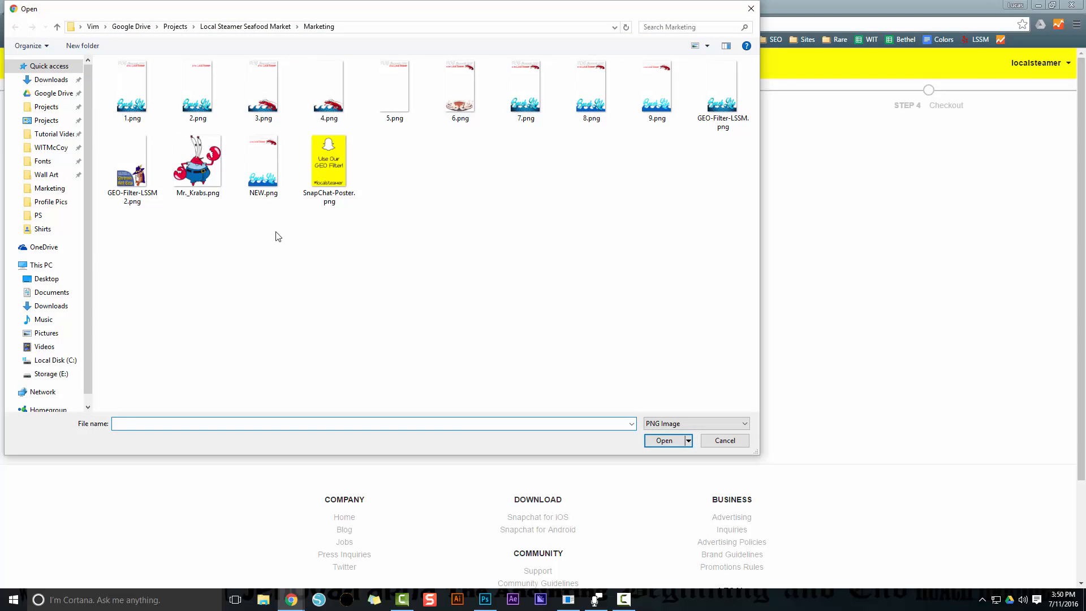
double_click(132, 164)
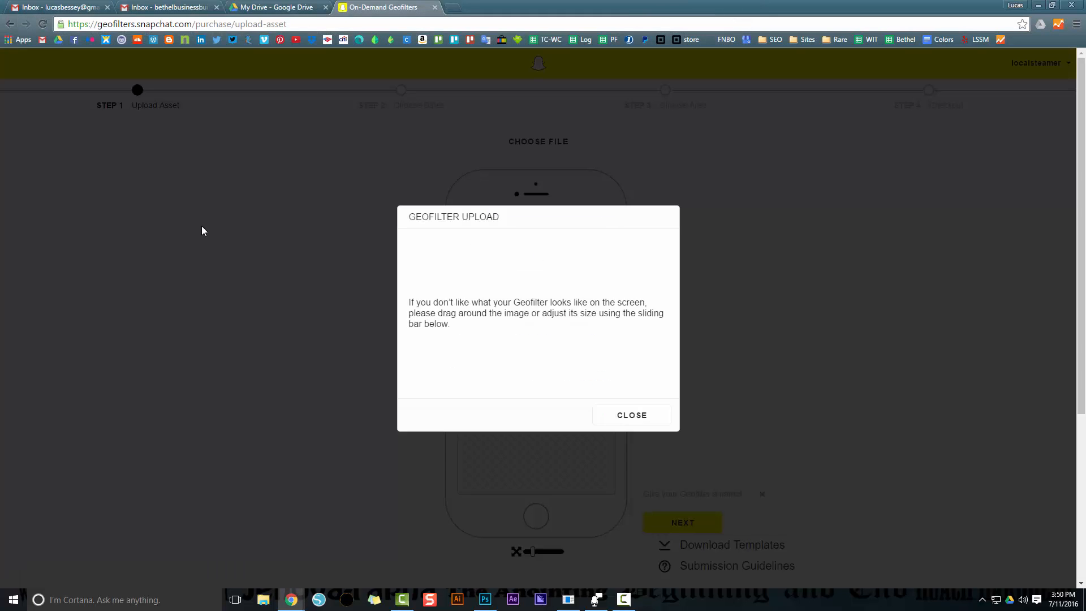
click(652, 425)
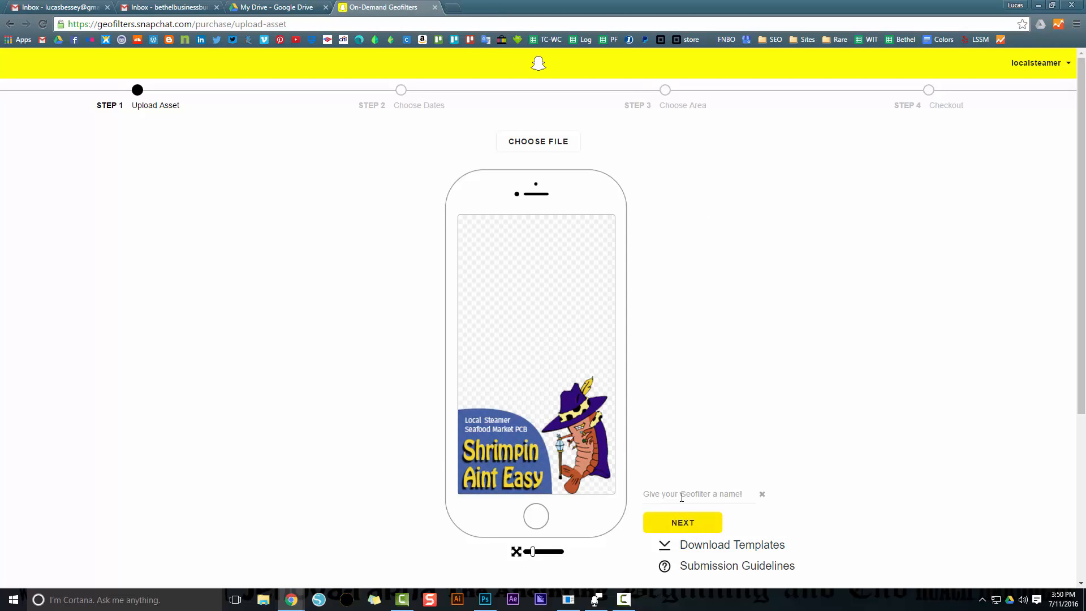
text(Shrimpin Aint Easy)
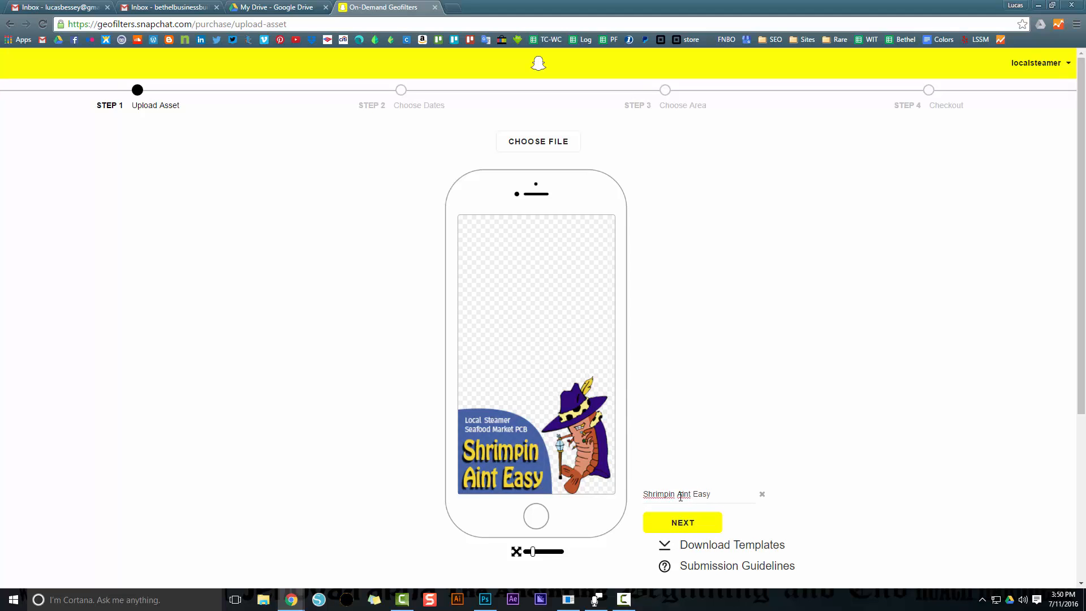
click(699, 529)
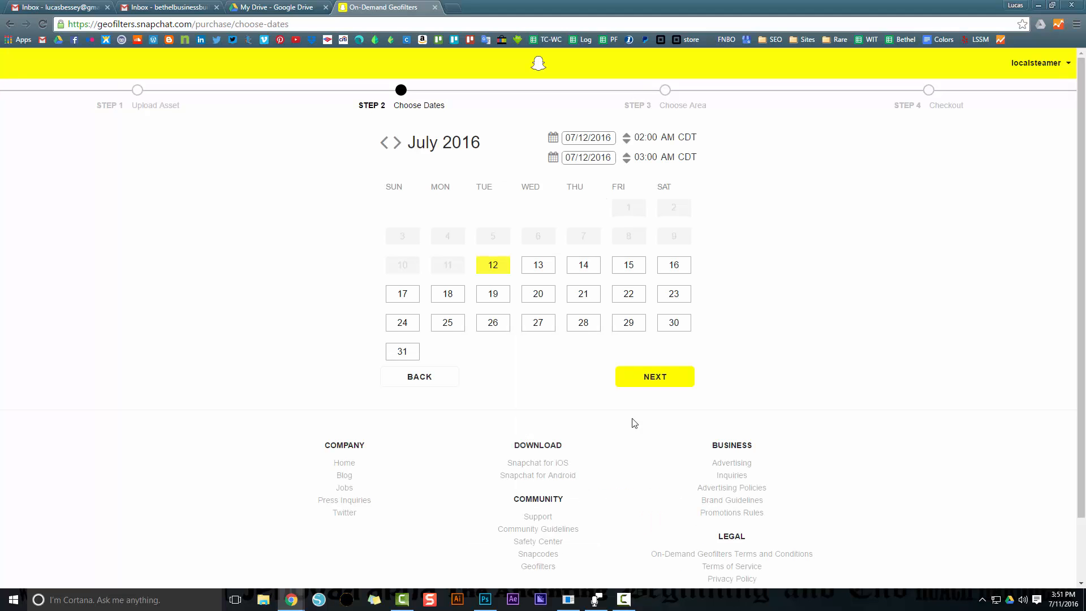
Set the geofilter's start to 07/16/2016 at 09:00 AM
click(672, 267)
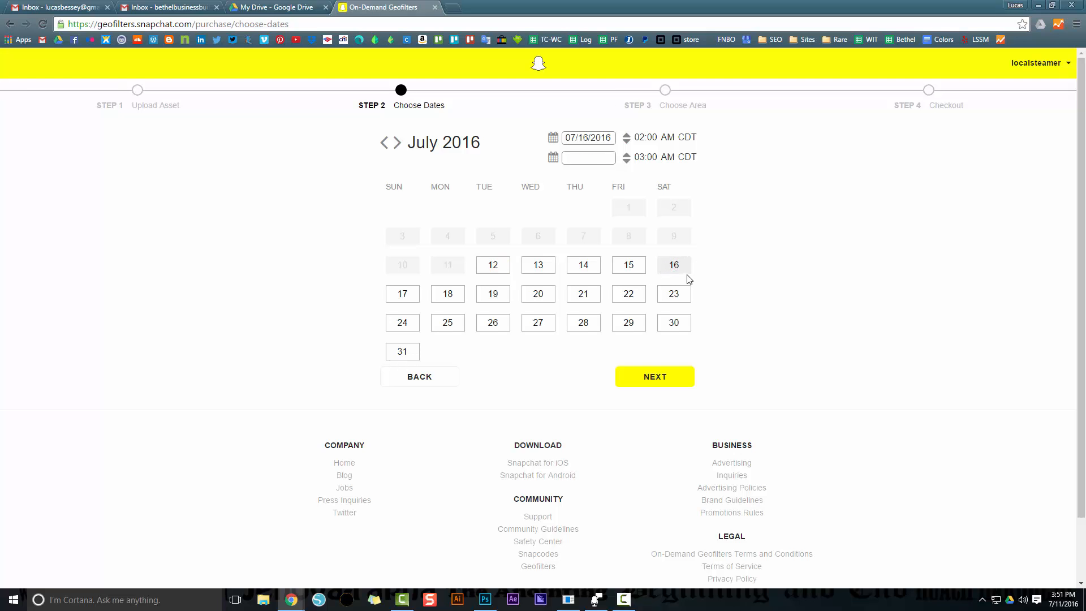
click(643, 137)
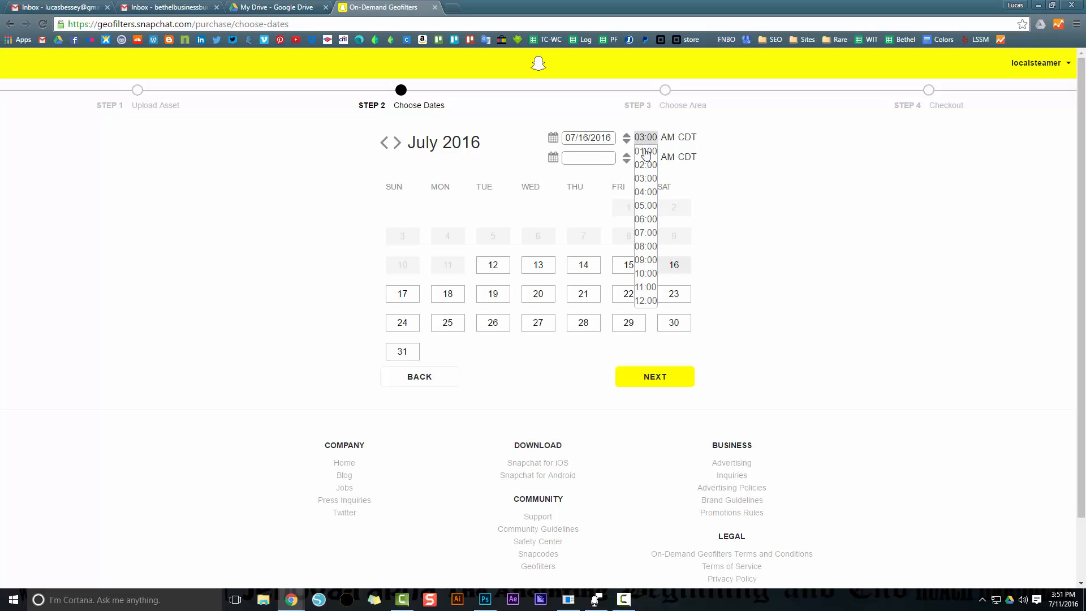
click(646, 259)
click(659, 159)
click(661, 161)
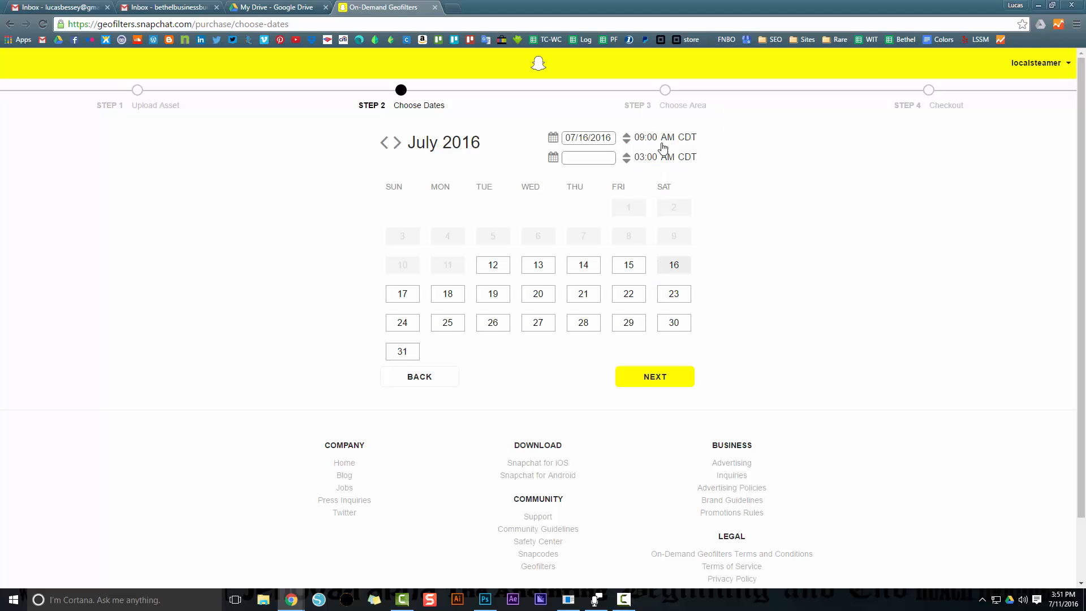
click(645, 159)
click(644, 166)
Choose July 16, 2016 as the geofilter's end date
click(596, 164)
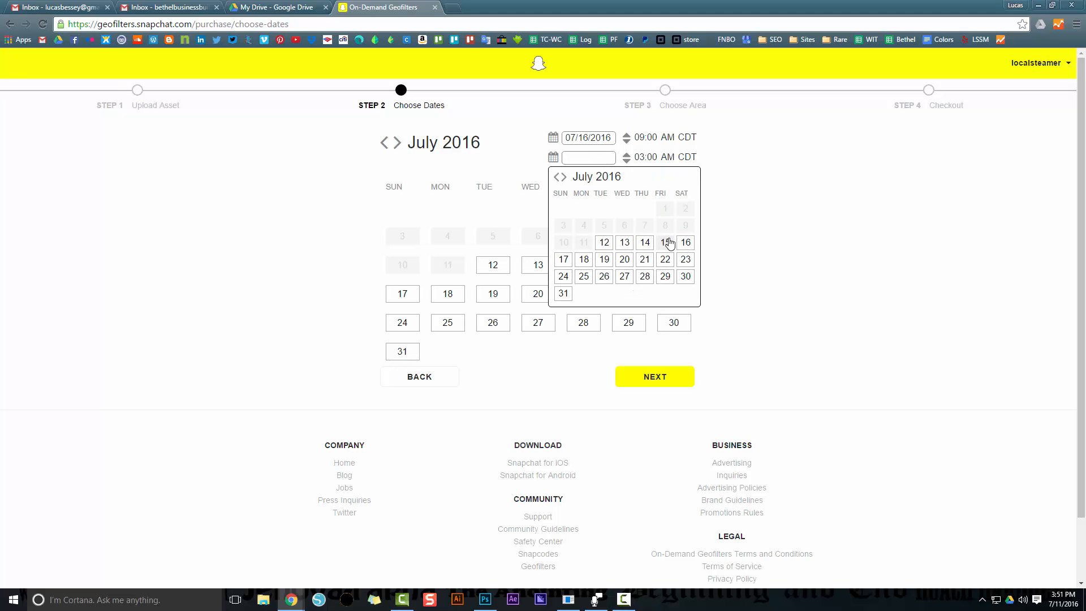
click(685, 242)
click(610, 164)
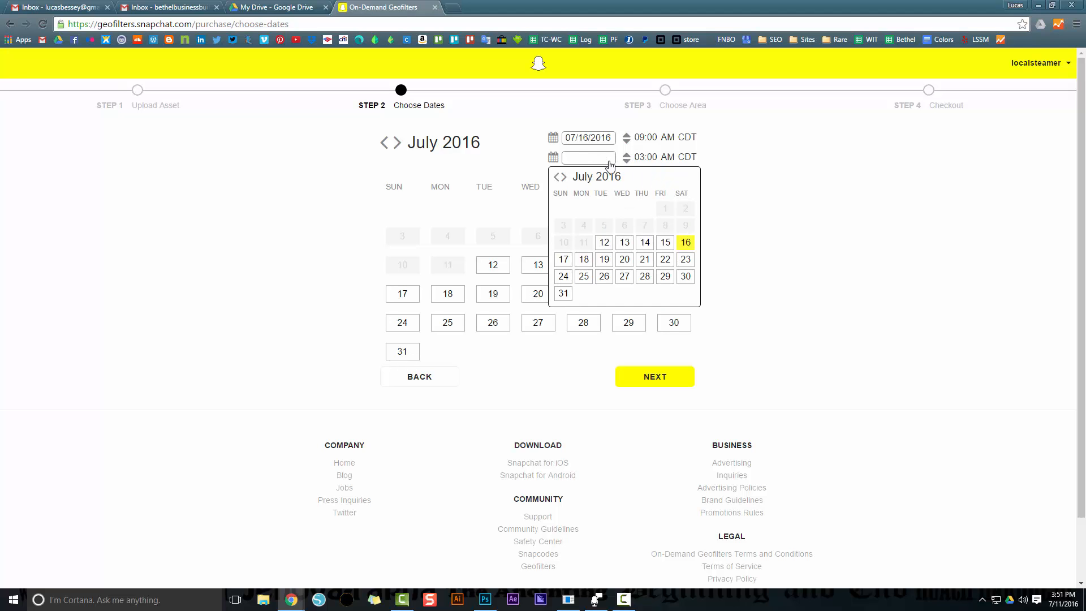
click(564, 259)
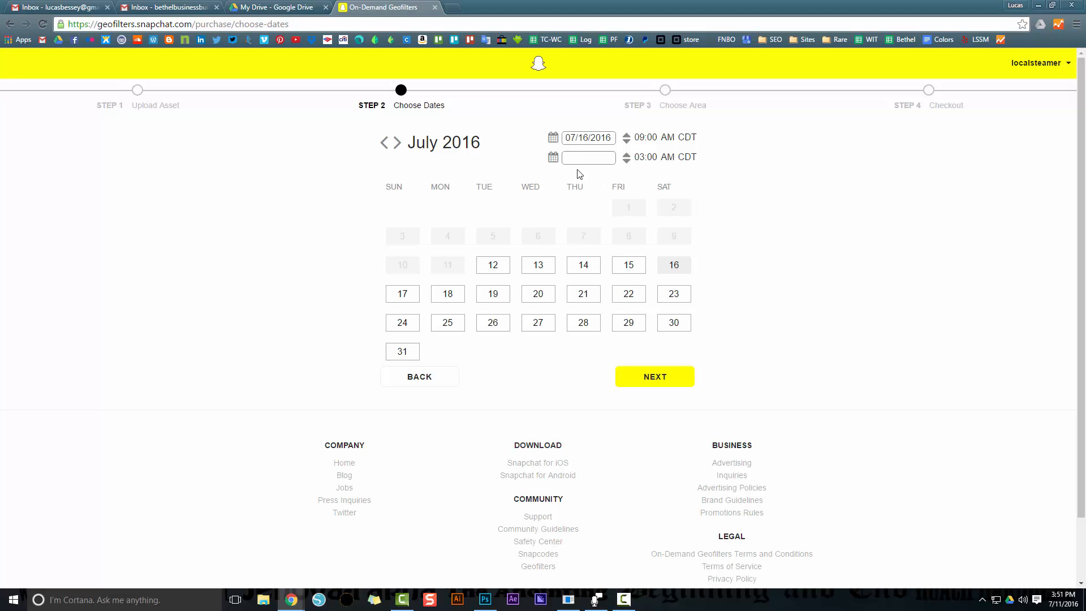
click(610, 160)
click(649, 158)
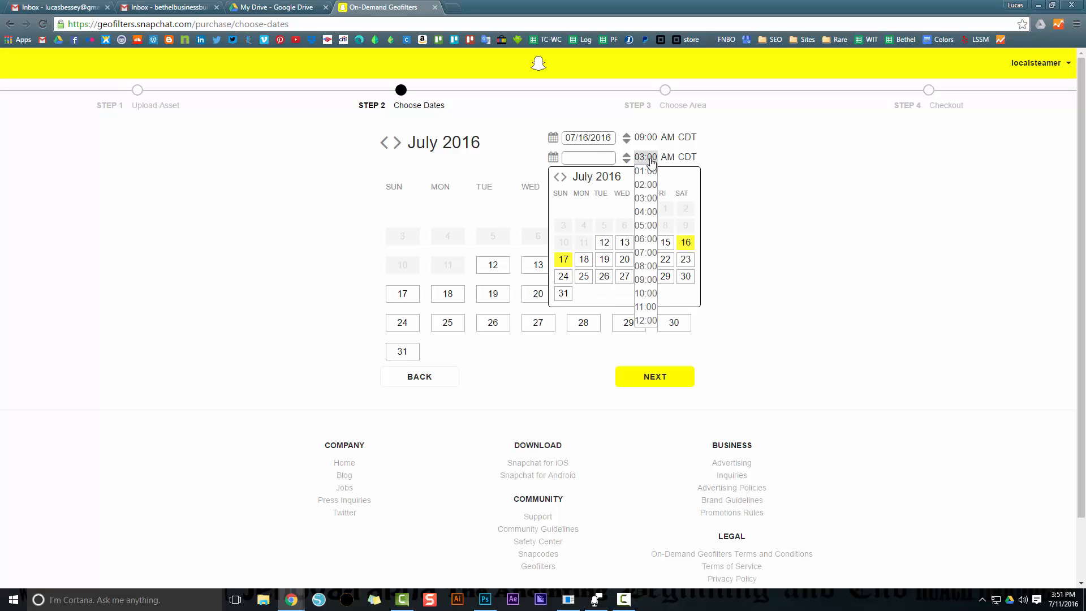
click(649, 160)
click(612, 158)
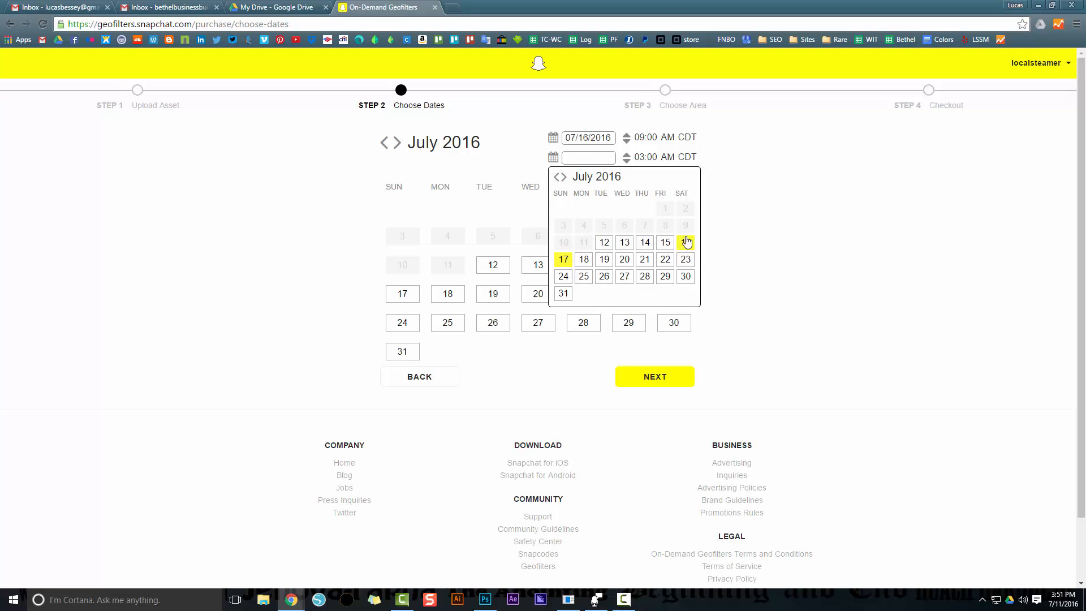
click(687, 242)
Set the end time to 10:00 PM and continue to Choose Area
click(649, 159)
click(670, 156)
click(653, 159)
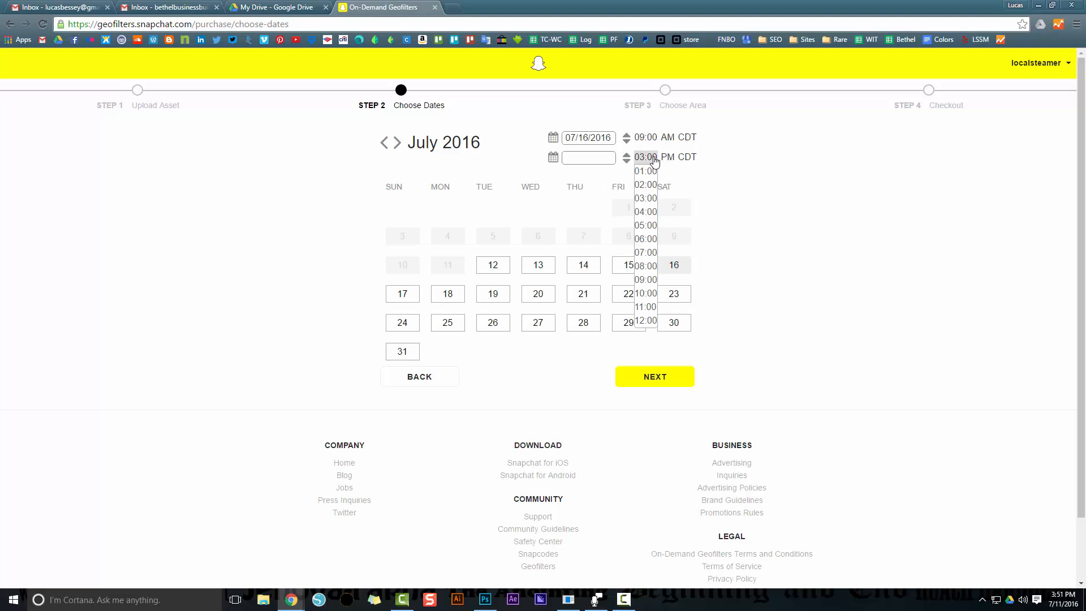
click(647, 294)
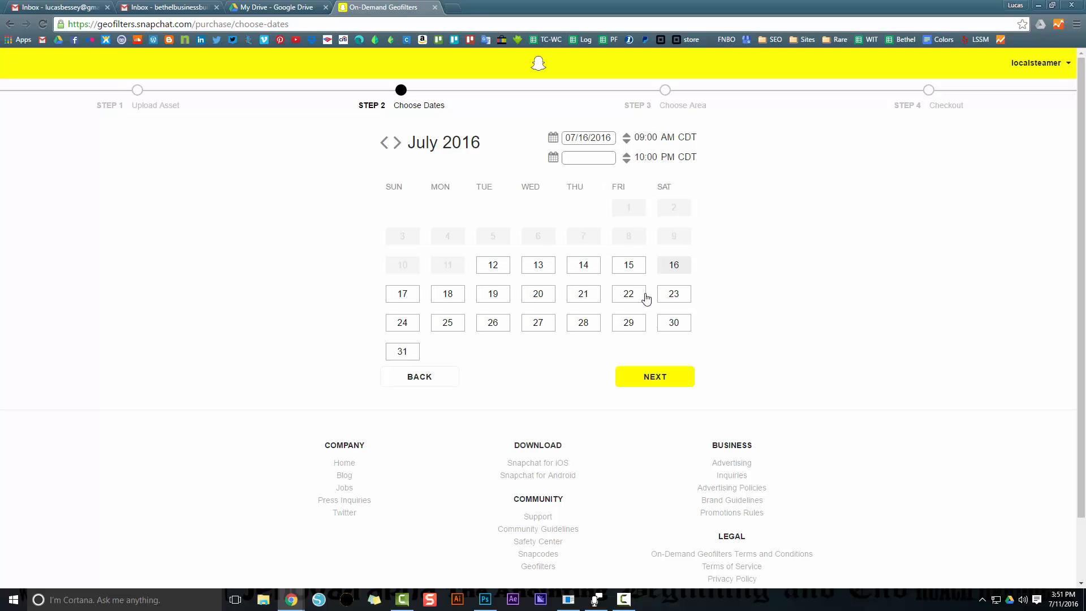
click(661, 381)
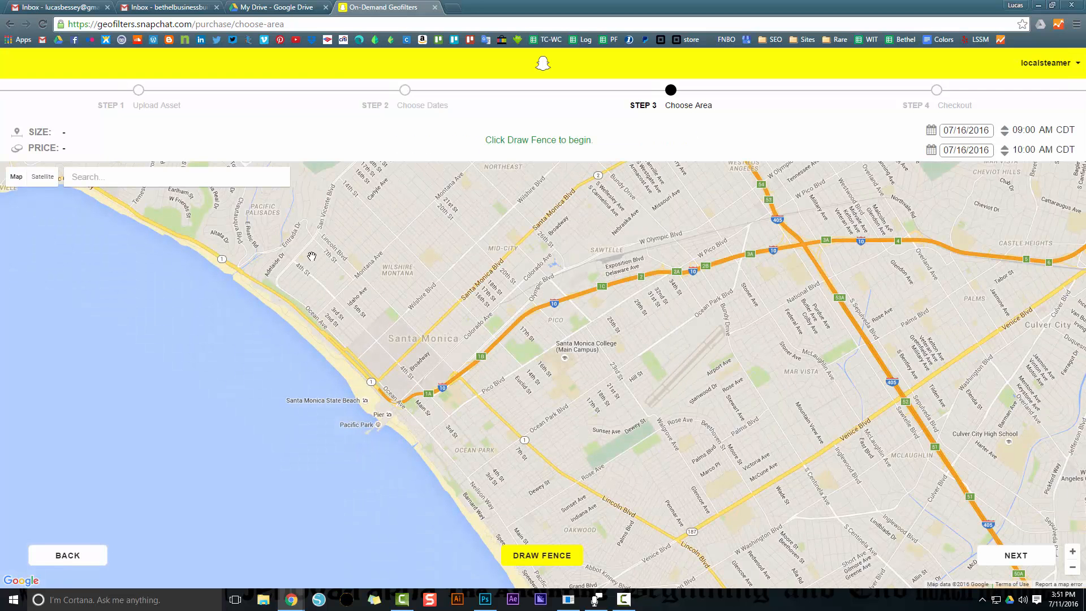
Search the map for the business's street address in Panama City Beach using its house number
click(163, 182)
text(14656)
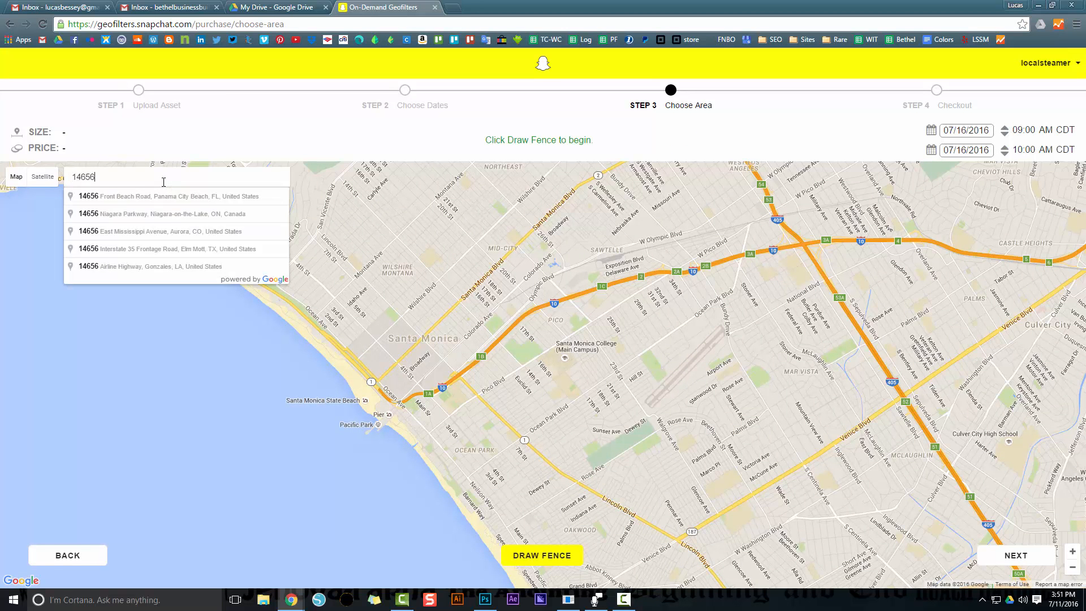
key(Return)
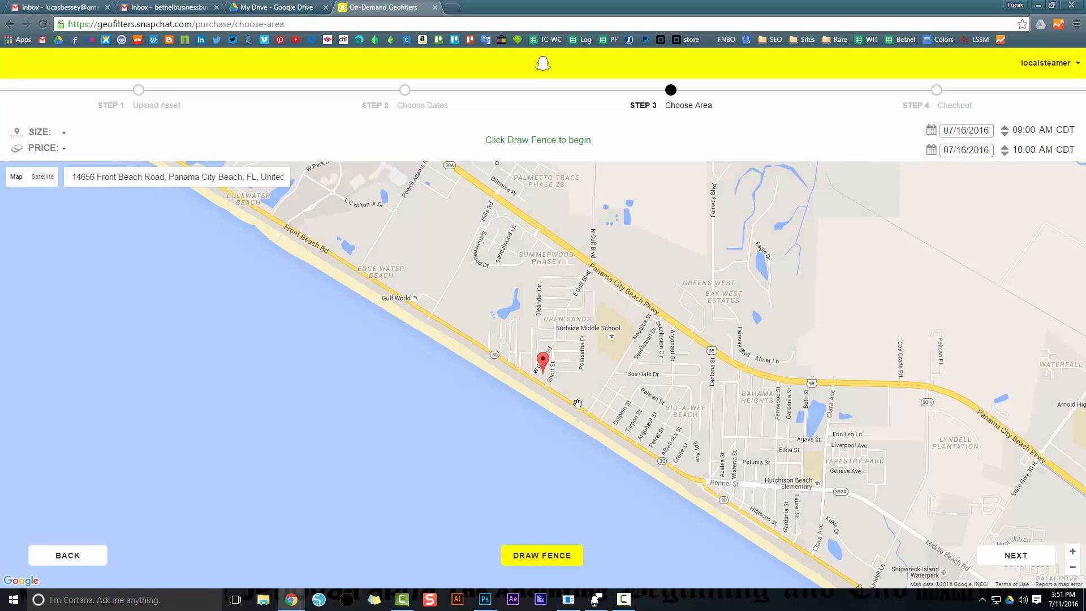
Examine the beachfront along Front Beach Rd northwest of the store's marker
drag(593, 424, 586, 399)
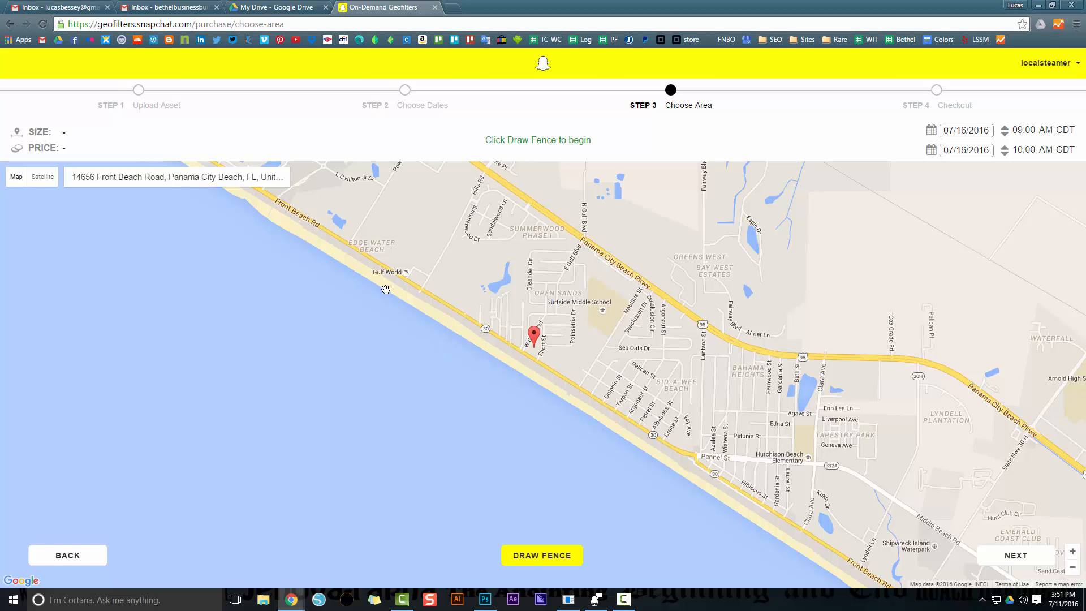
drag(386, 287, 514, 397)
drag(256, 272, 374, 356)
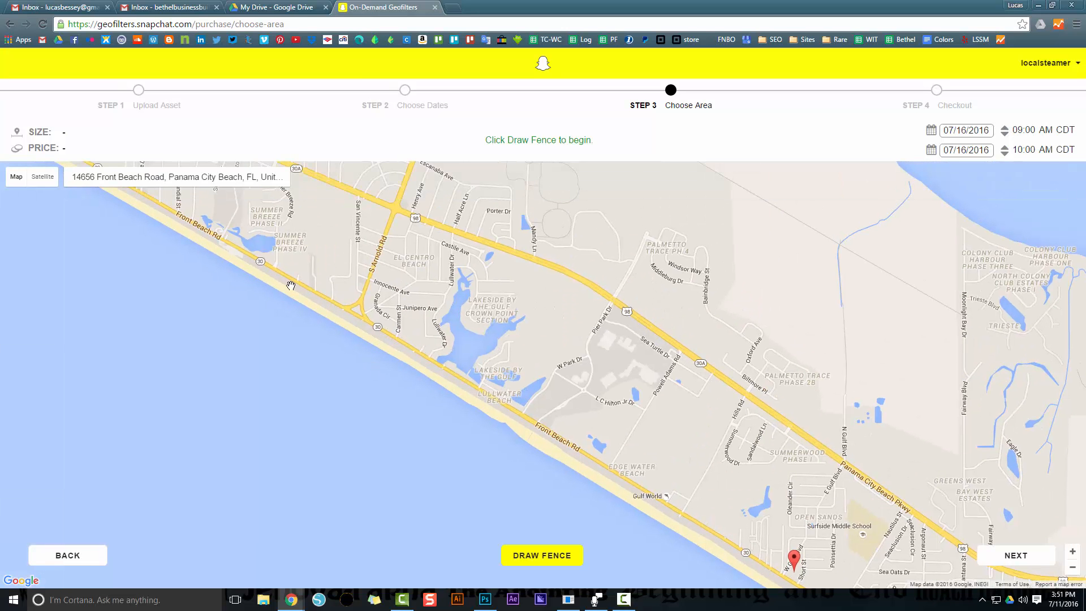
drag(290, 285, 447, 411)
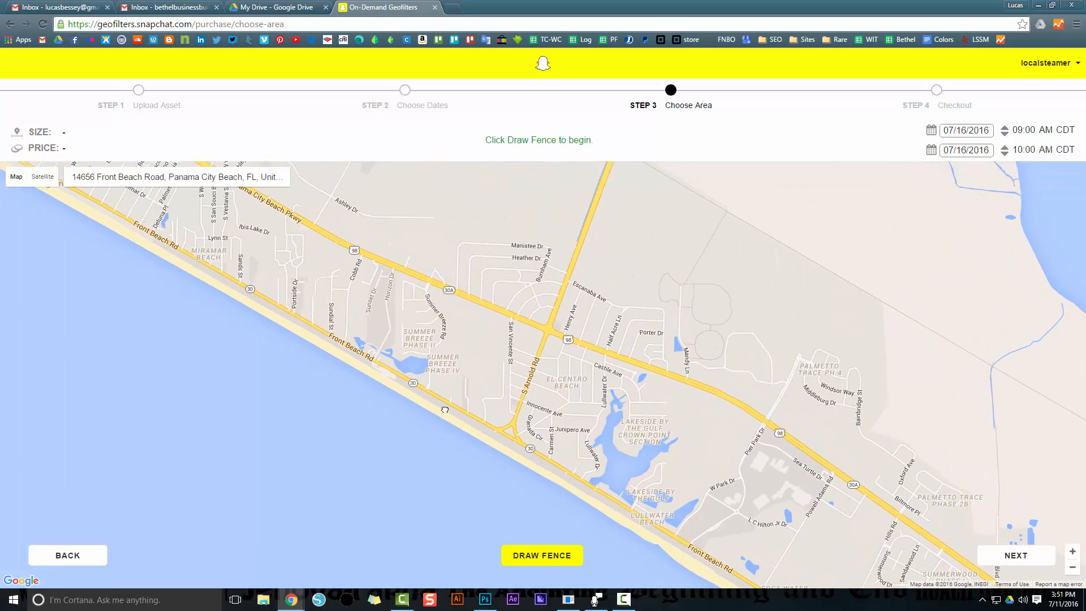
drag(307, 324, 354, 372)
drag(467, 437, 408, 349)
drag(513, 403, 454, 324)
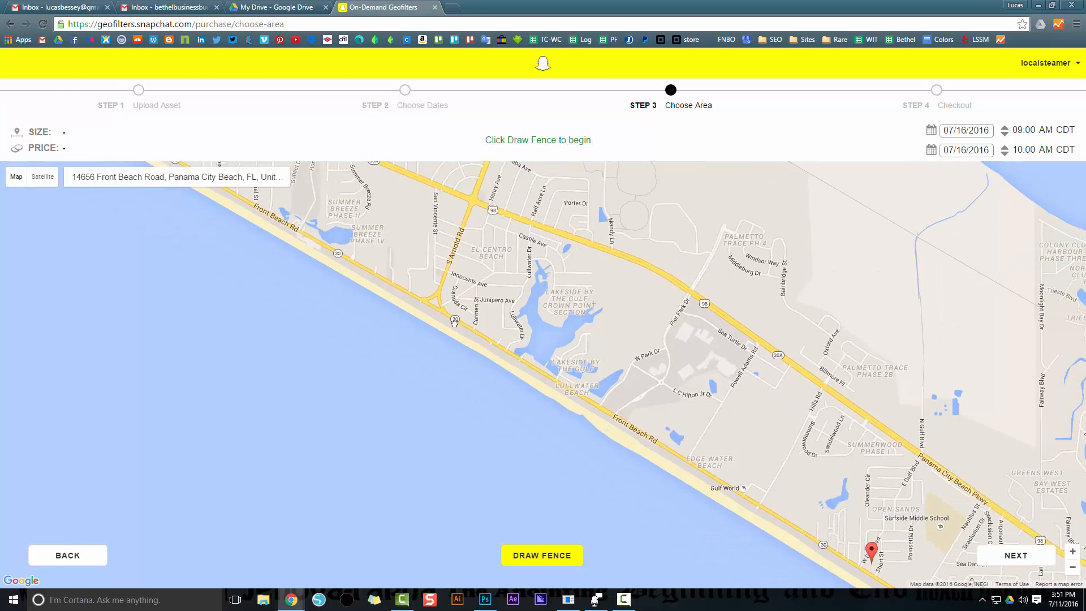
Find the shopping area along S Pier Park Dr on the map and examine it up to the roundabout
drag(636, 447, 540, 356)
scroll(574, 375, up, 1)
scroll(673, 407, up, 1)
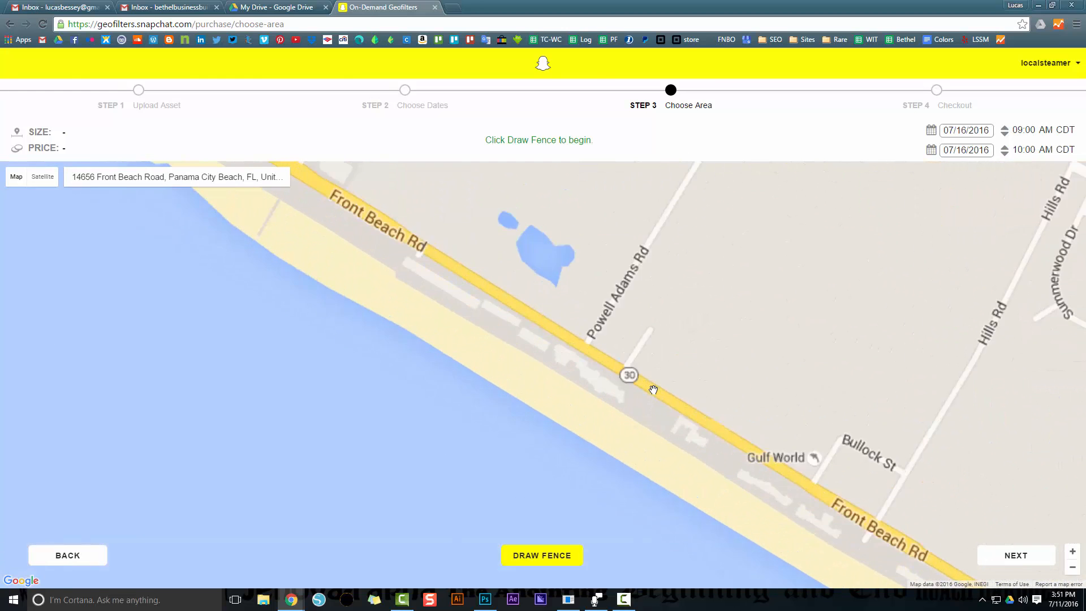
drag(752, 442, 708, 414)
scroll(534, 339, up, 1)
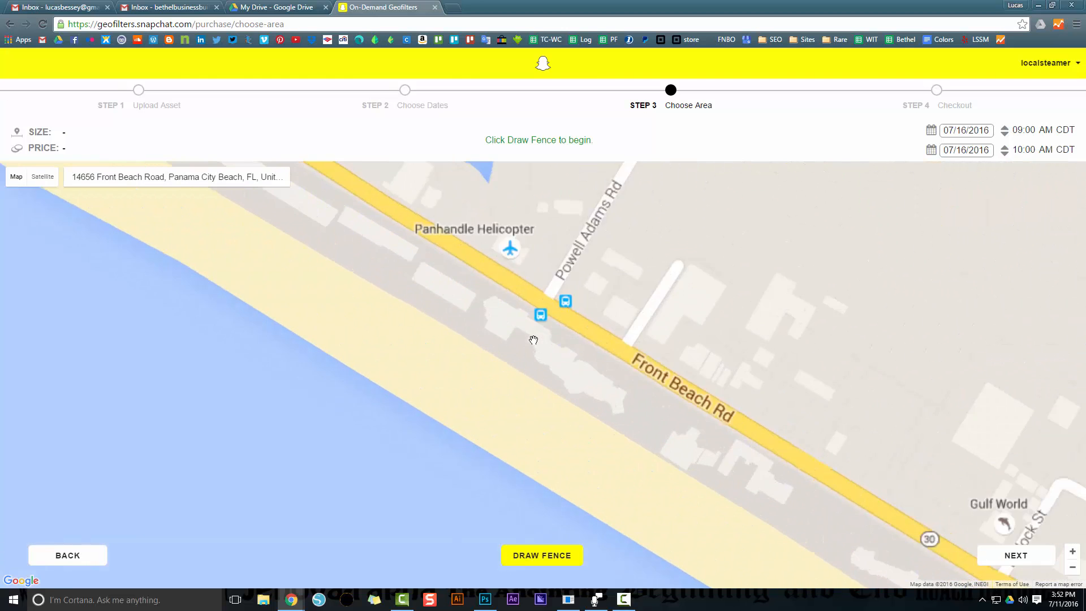
drag(483, 340, 528, 405)
drag(388, 250, 462, 325)
drag(295, 295, 446, 428)
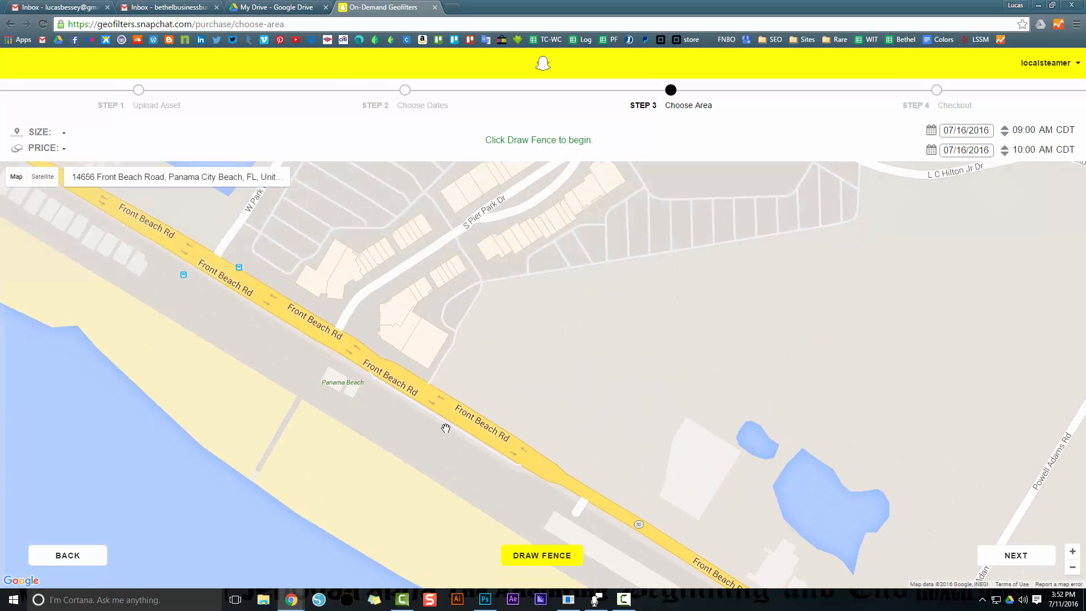
drag(444, 313, 415, 383)
drag(521, 292, 441, 373)
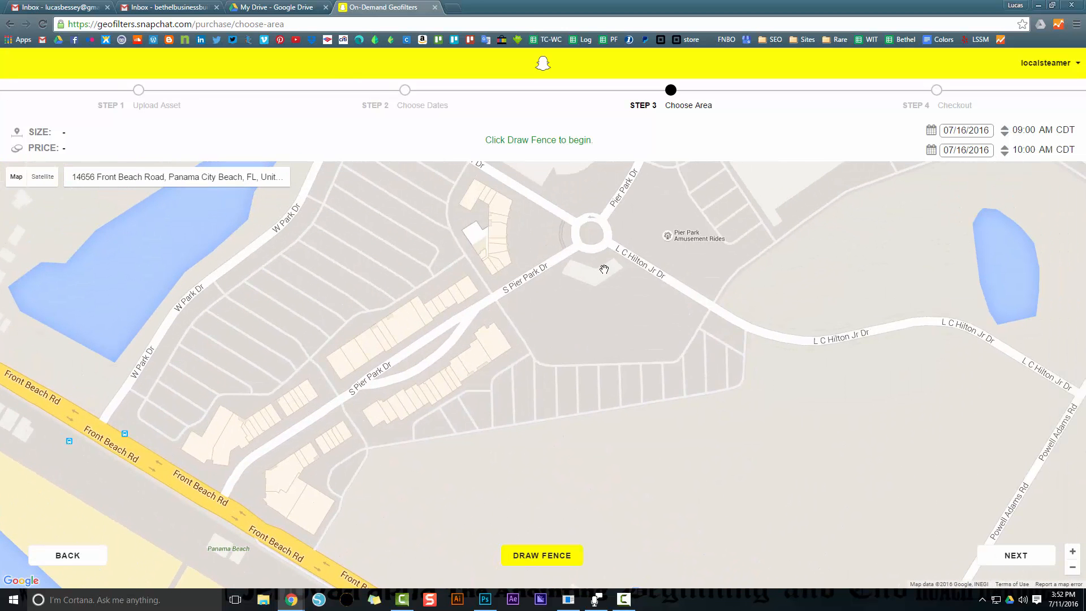
scroll(552, 301, up, 1)
scroll(601, 368, down, 1)
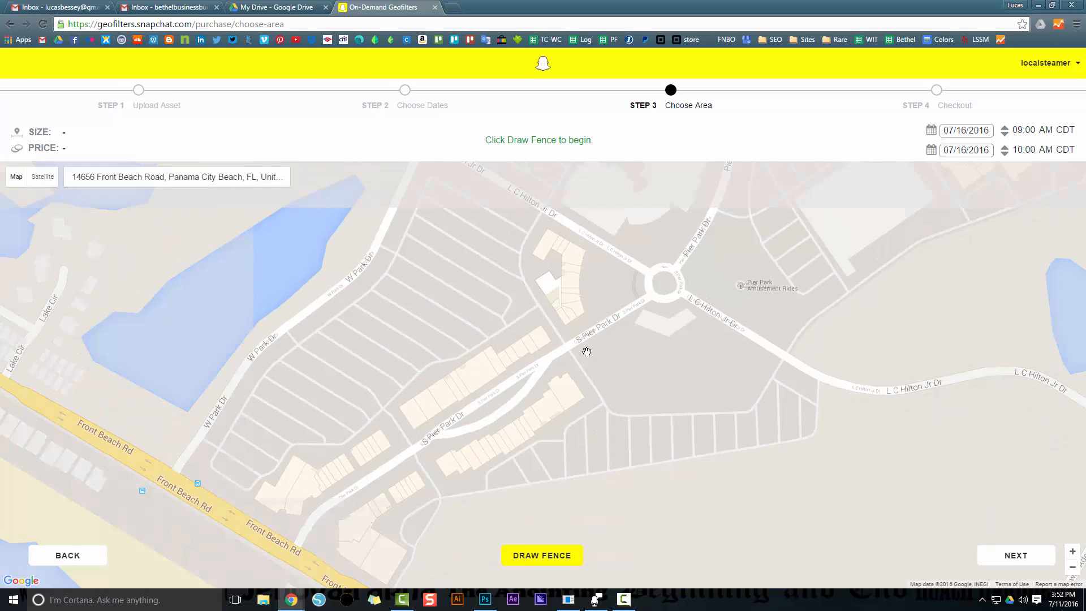
Start drawing a fence on the map near the Pier Park roundabout at S Pier Park Dr
drag(631, 352, 628, 360)
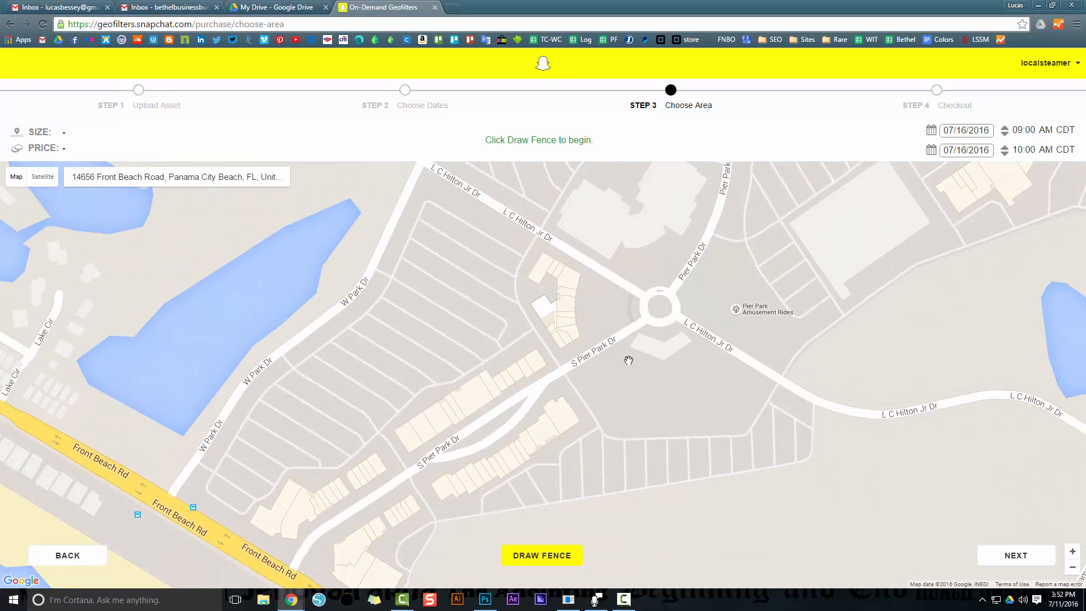
drag(629, 361, 617, 353)
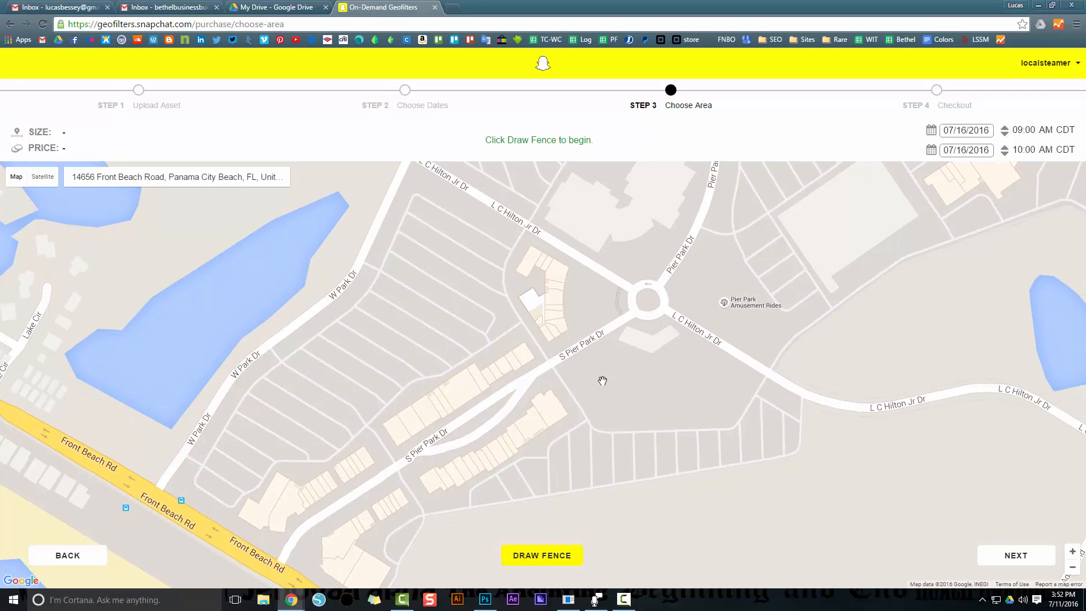
click(543, 555)
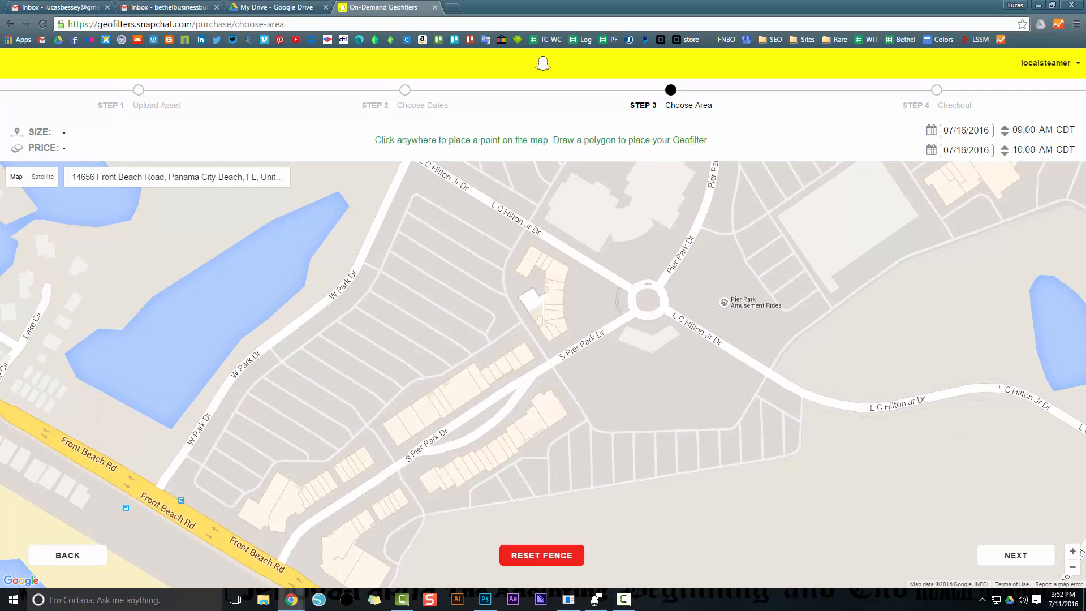
scroll(652, 278, up, 1)
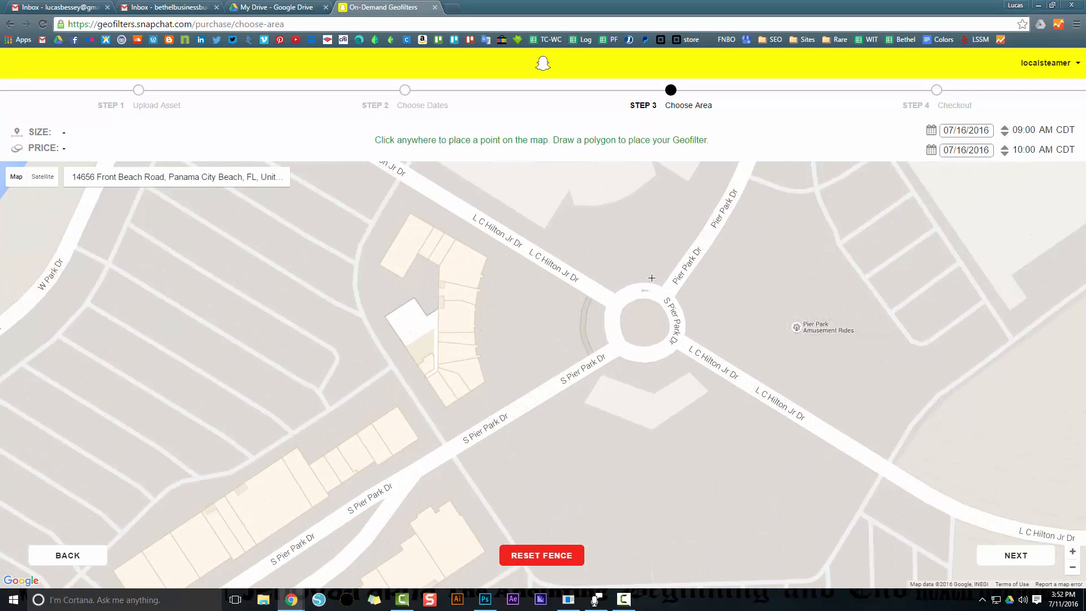
Search the web in a new tab for images of "pier park panama city beach beach ball"
click(453, 7)
text(pier park panama city)
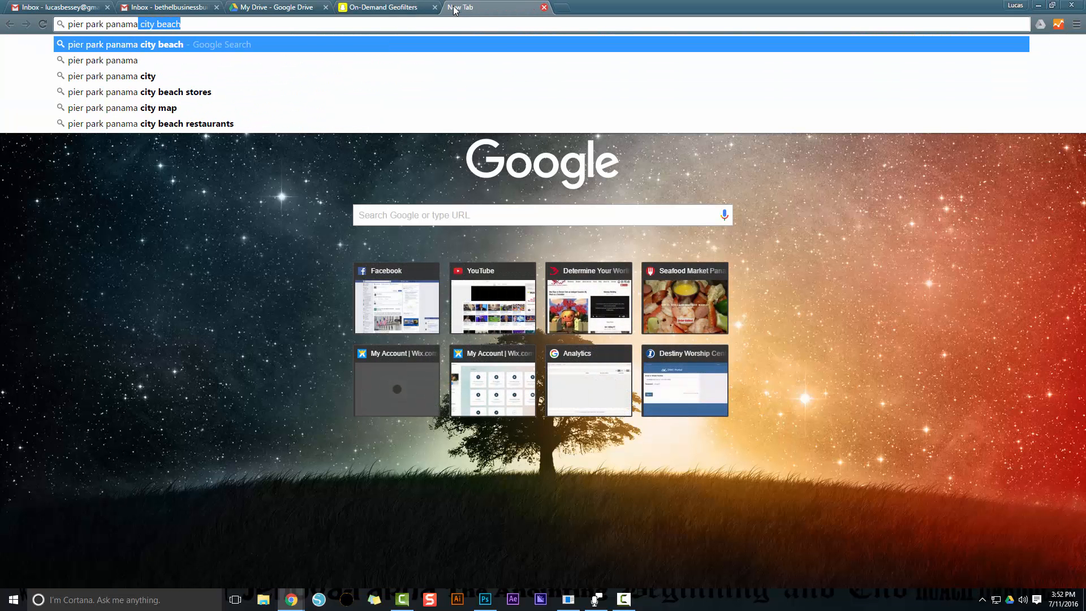
key(Right)
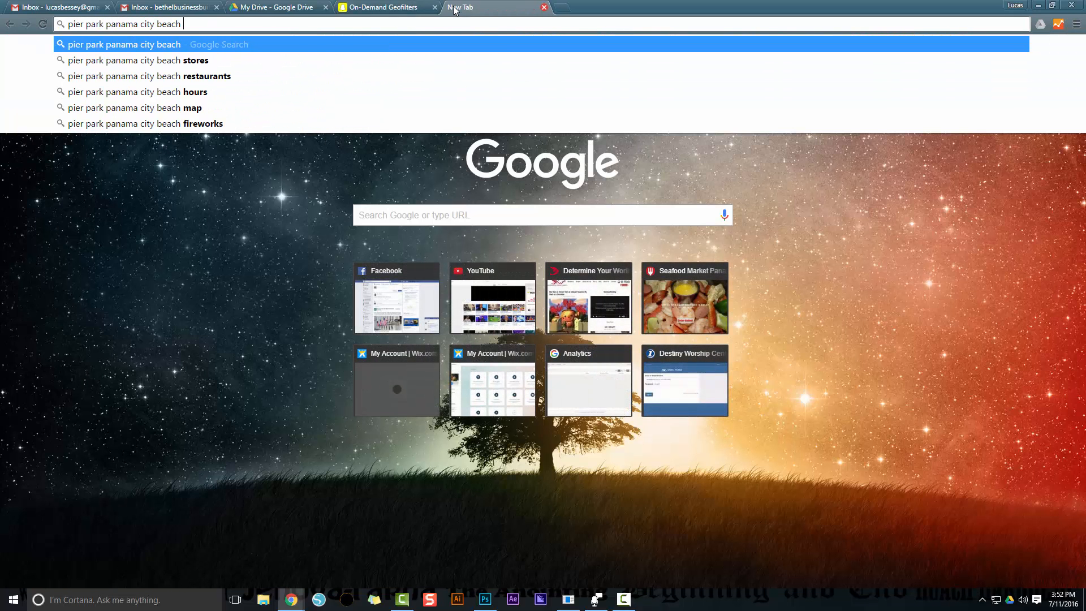
text(beach ball)
key(Return)
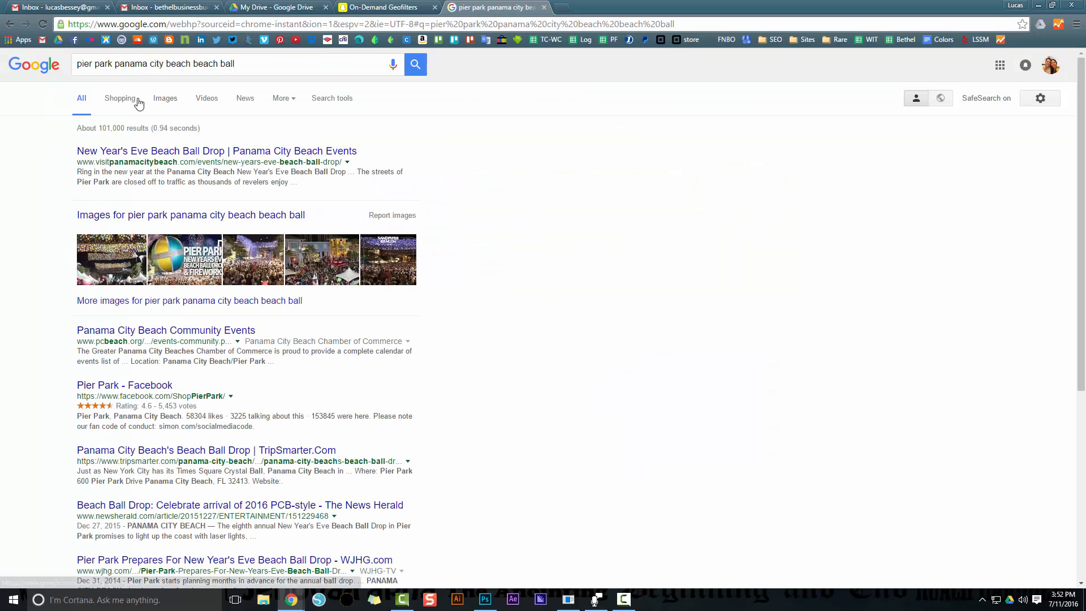
click(162, 100)
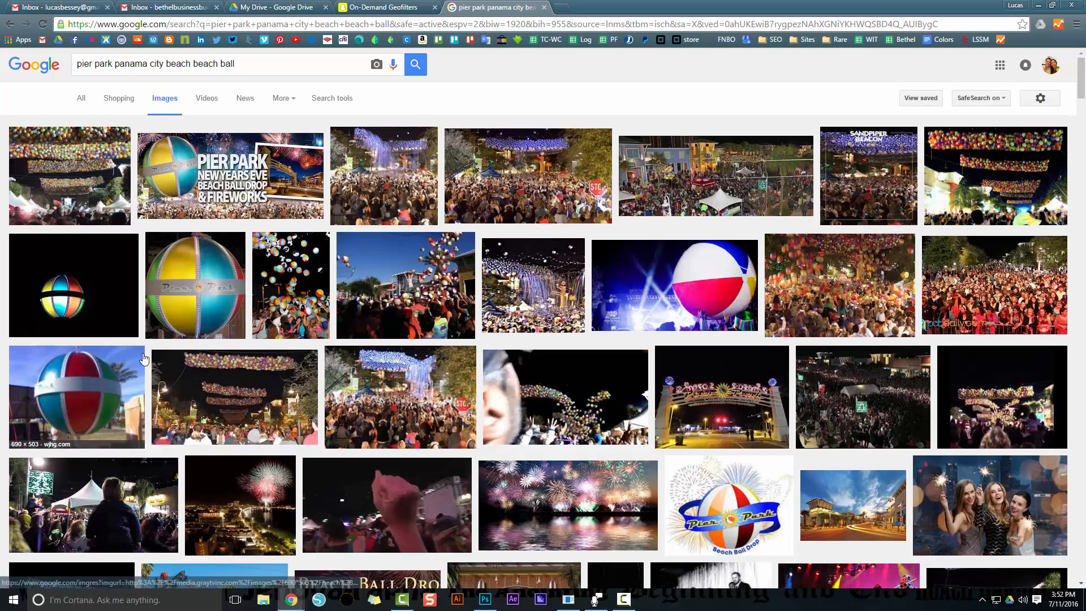
Look through the image results and related images for a photo of the large Pier Park beach ball sculpture
click(109, 371)
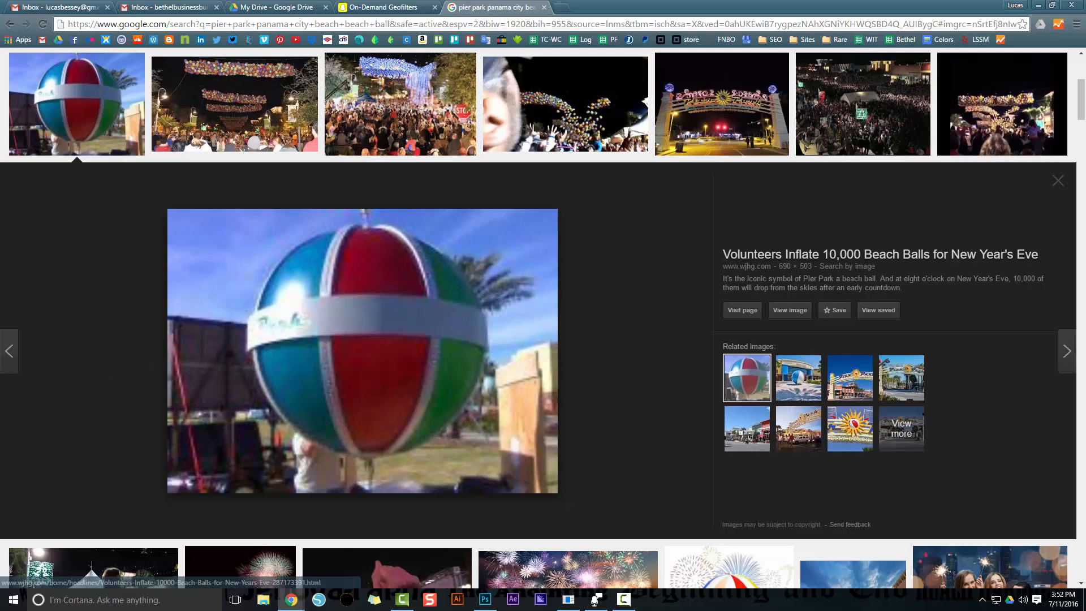
click(809, 370)
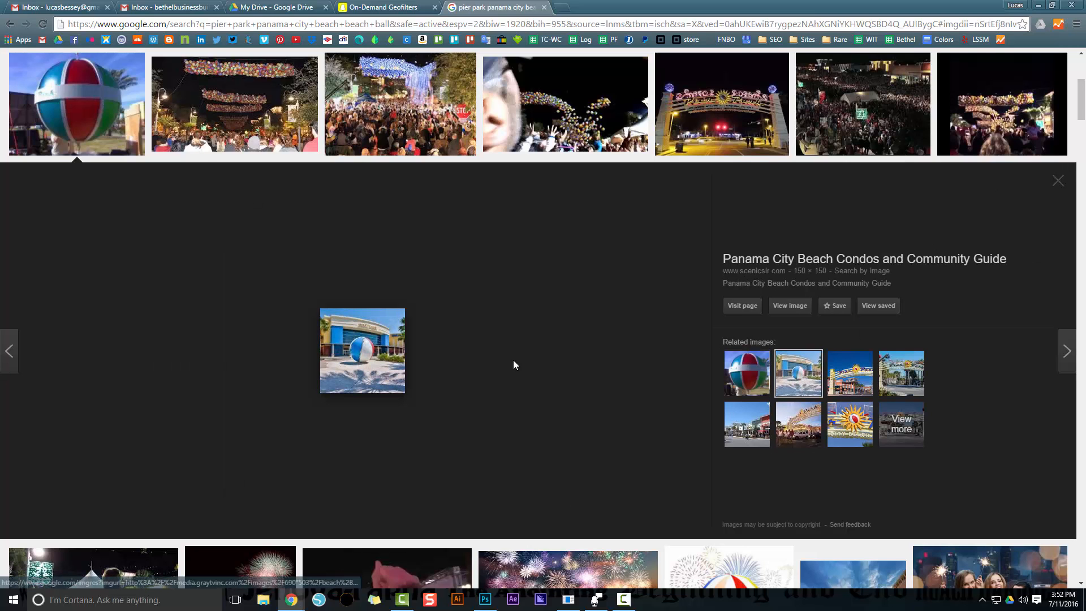
click(897, 430)
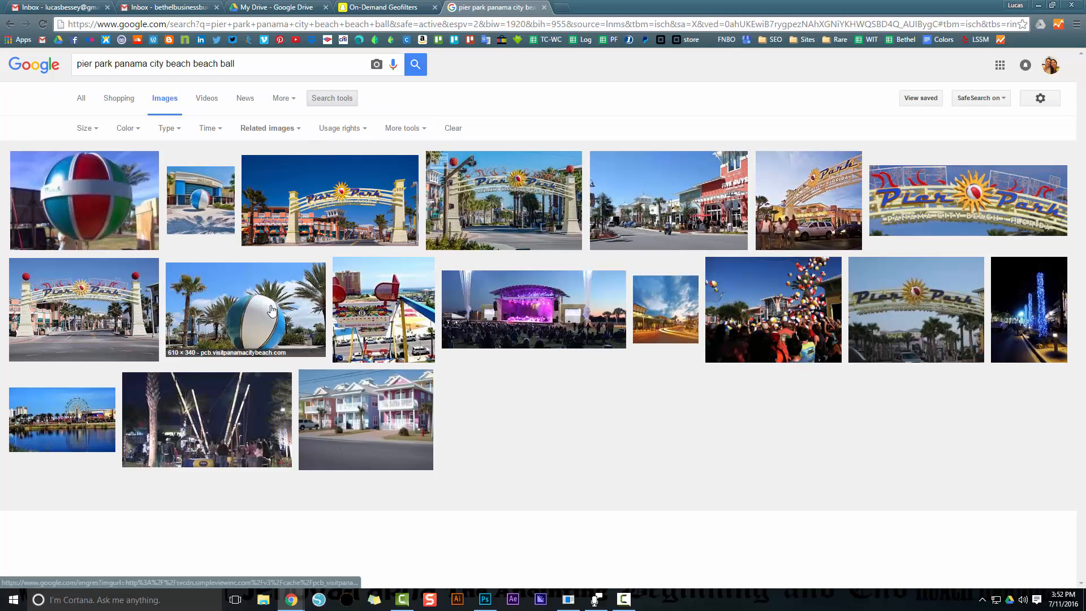
click(206, 213)
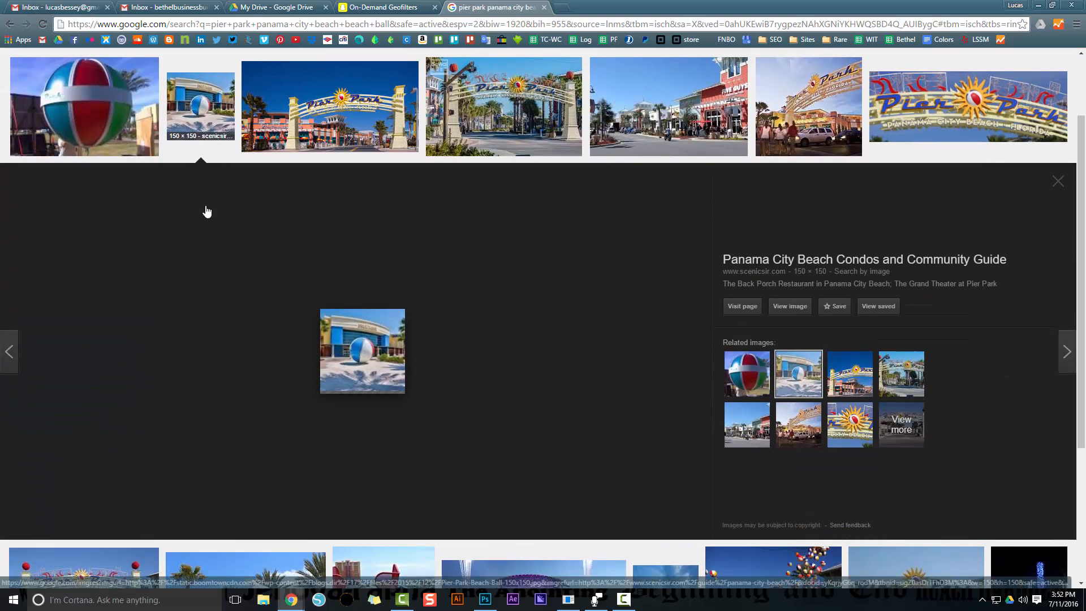
click(1058, 182)
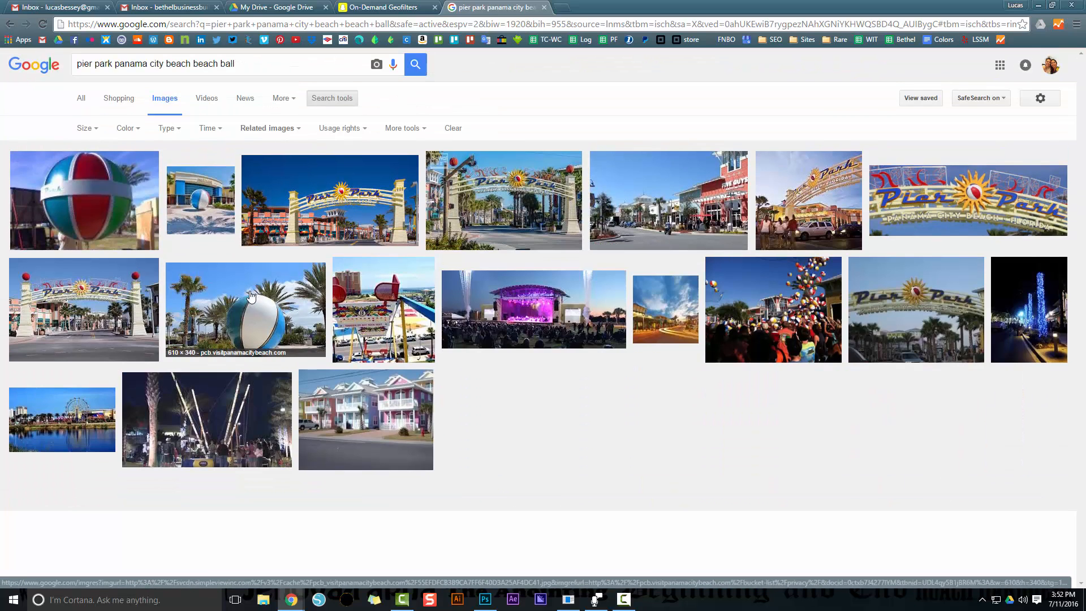
click(252, 297)
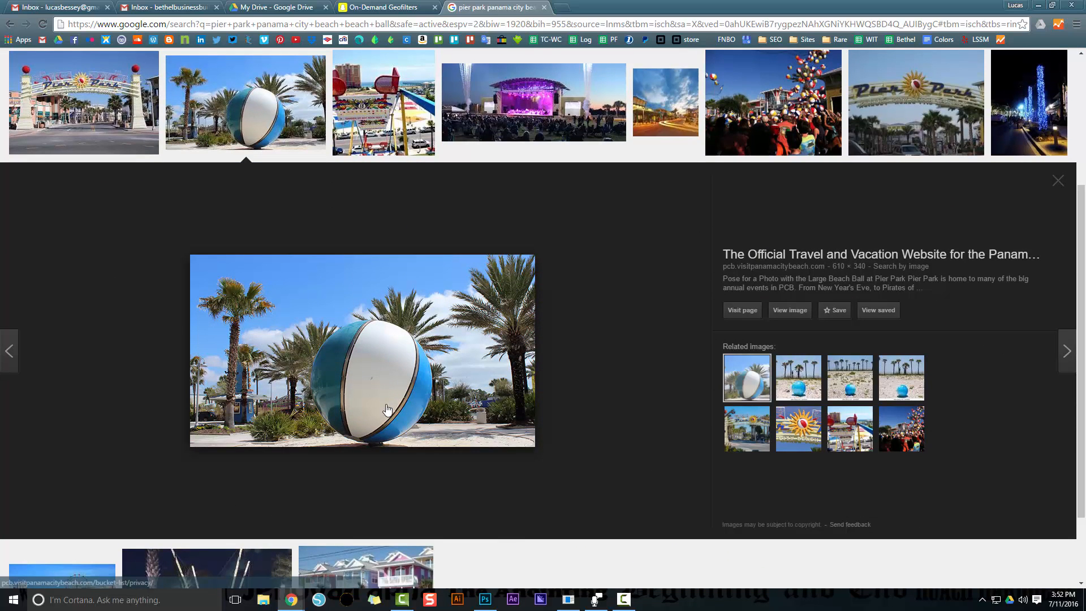
Return to On-Demand Geofilters and draw a five-point fence of about 27,700 sq ft between L C Hilton Jr Dr, S Pier Park Dr and the roundabout
click(374, 7)
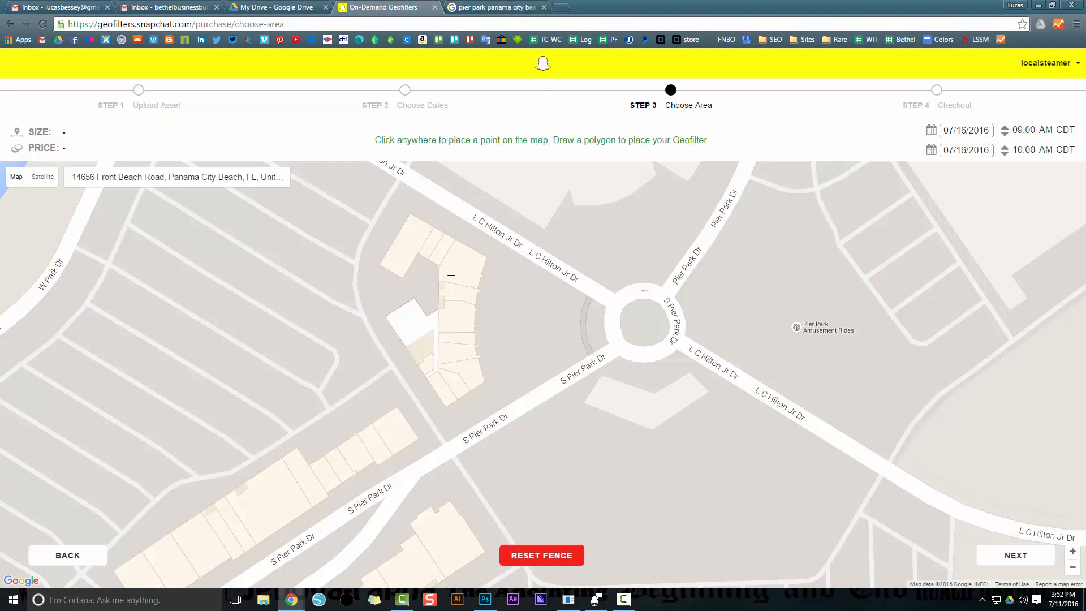
mouse_move(576, 279)
mouse_down()
mouse_move(526, 368)
mouse_move(471, 375)
mouse_move(432, 431)
mouse_move(455, 358)
mouse_up()
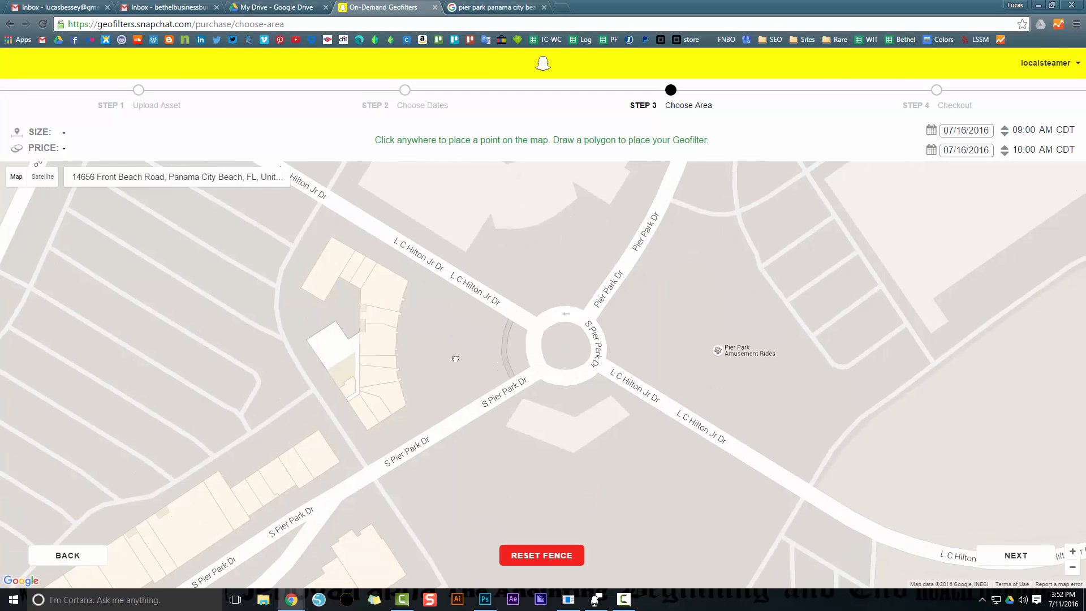
click(555, 558)
click(543, 561)
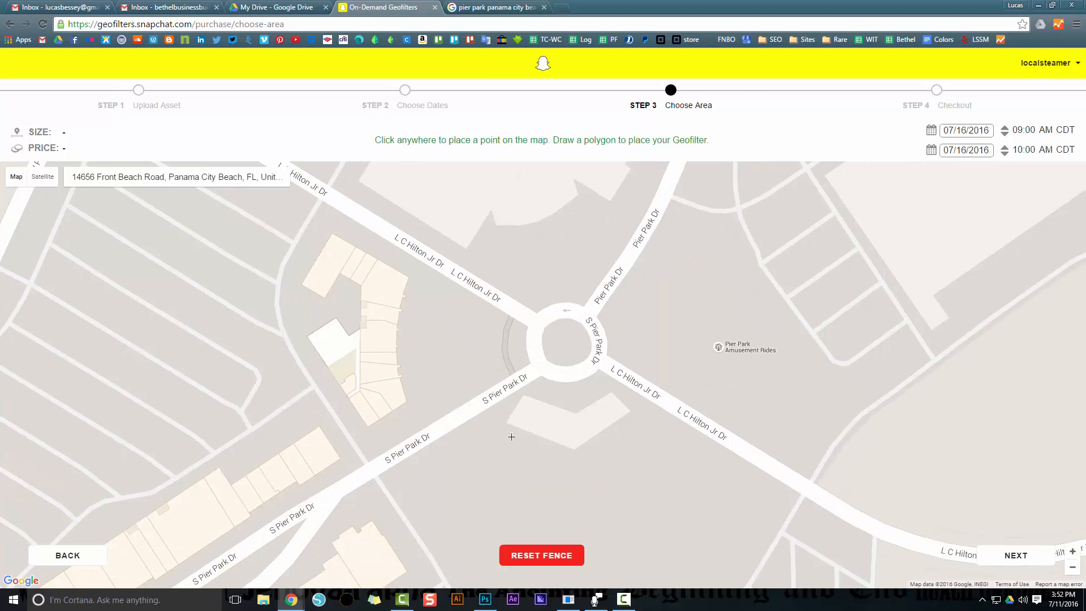
click(520, 366)
click(419, 430)
click(398, 359)
click(414, 261)
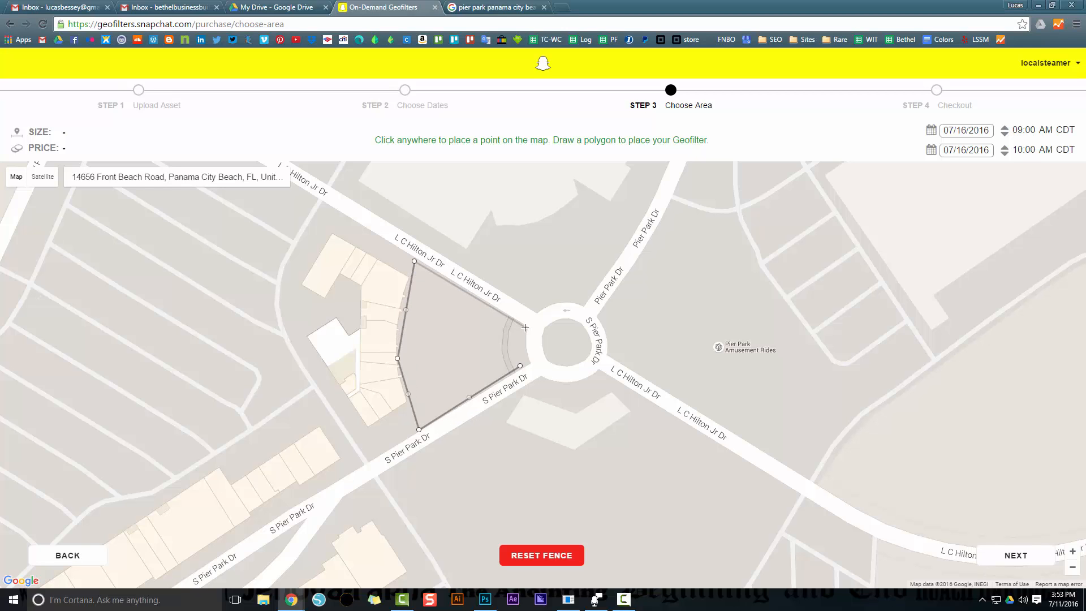
click(520, 327)
click(520, 367)
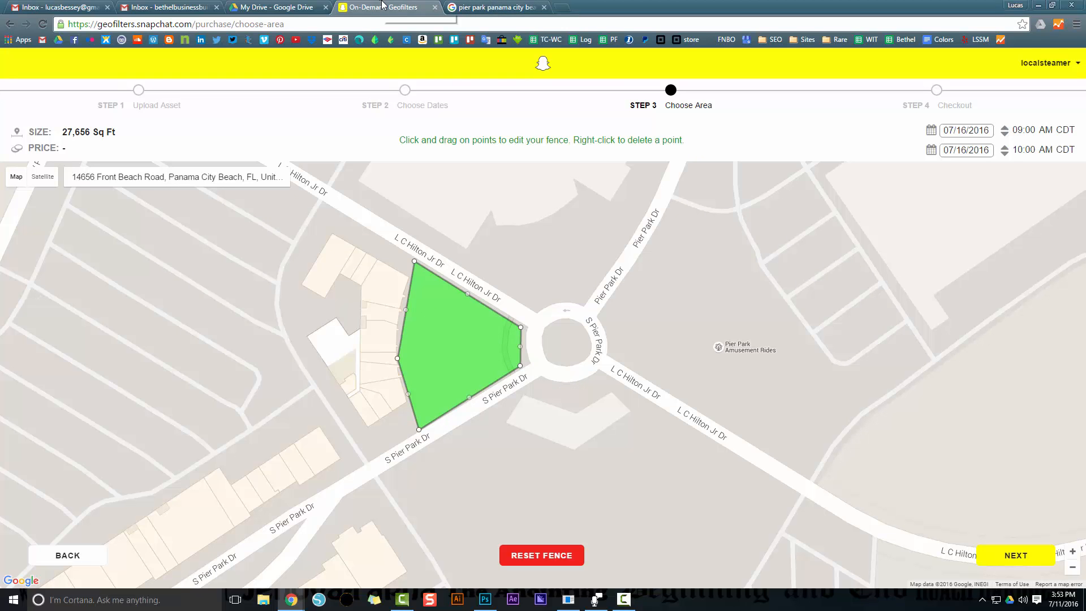
Switch to Photoshop to view the SnapChat Poster.psd design and return to the fenced area in the browser
key(alt+Tab)
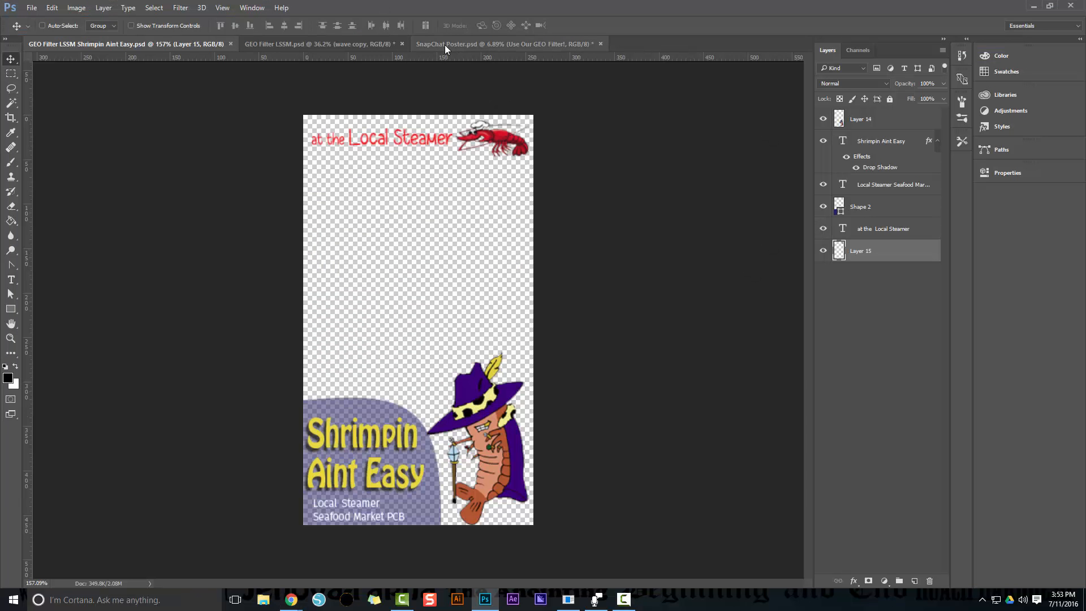
click(444, 45)
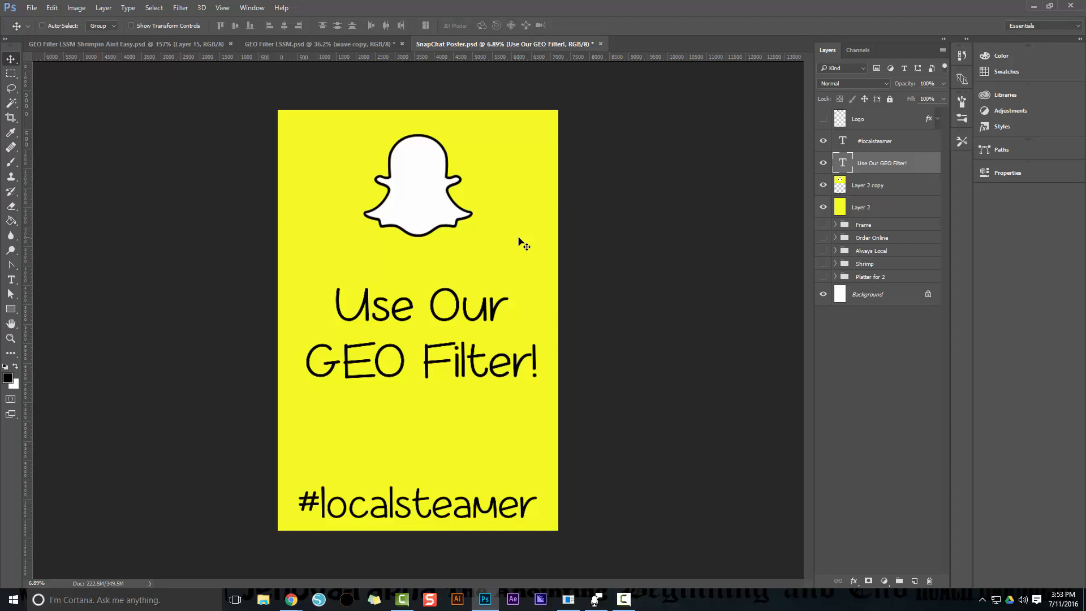
key(alt+Tab)
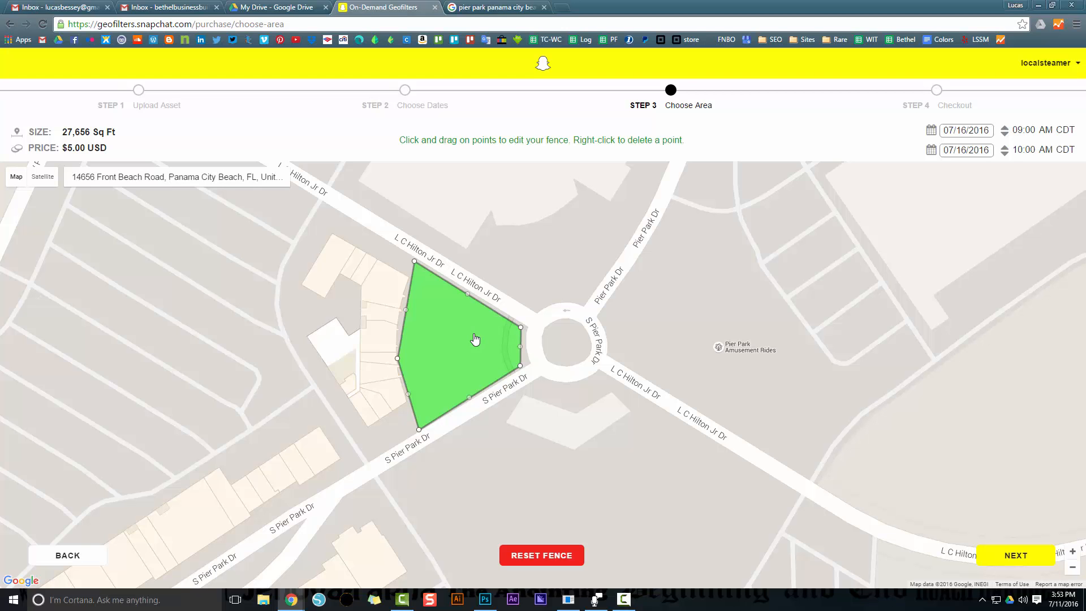
key(alt+Tab)
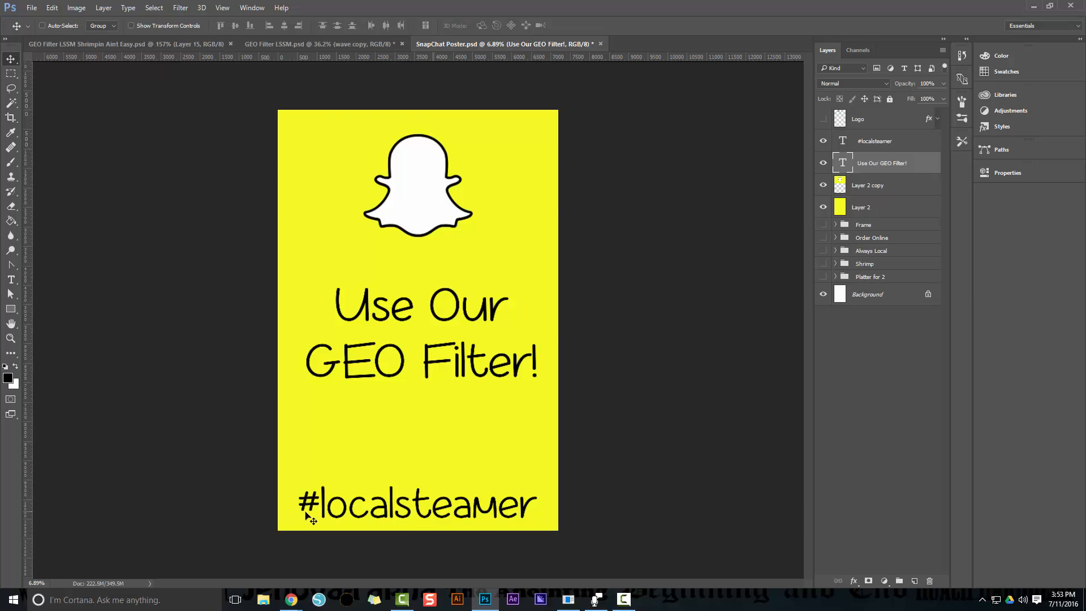
key(alt+Tab)
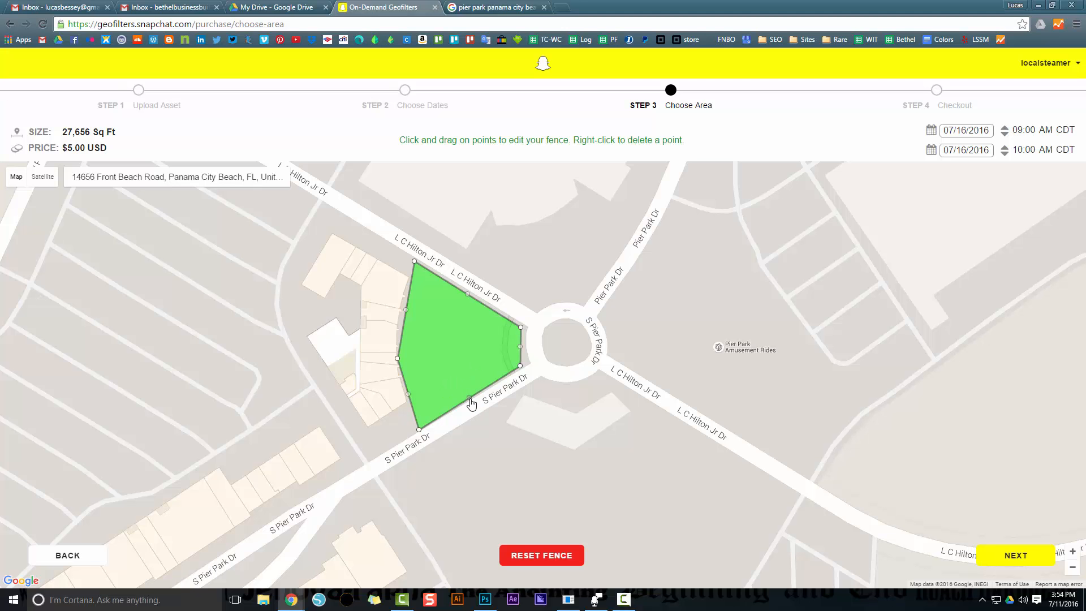
Examine the map between the Pier Park fence and the store's marker off Front Beach Rd
scroll(471, 404, down, 3)
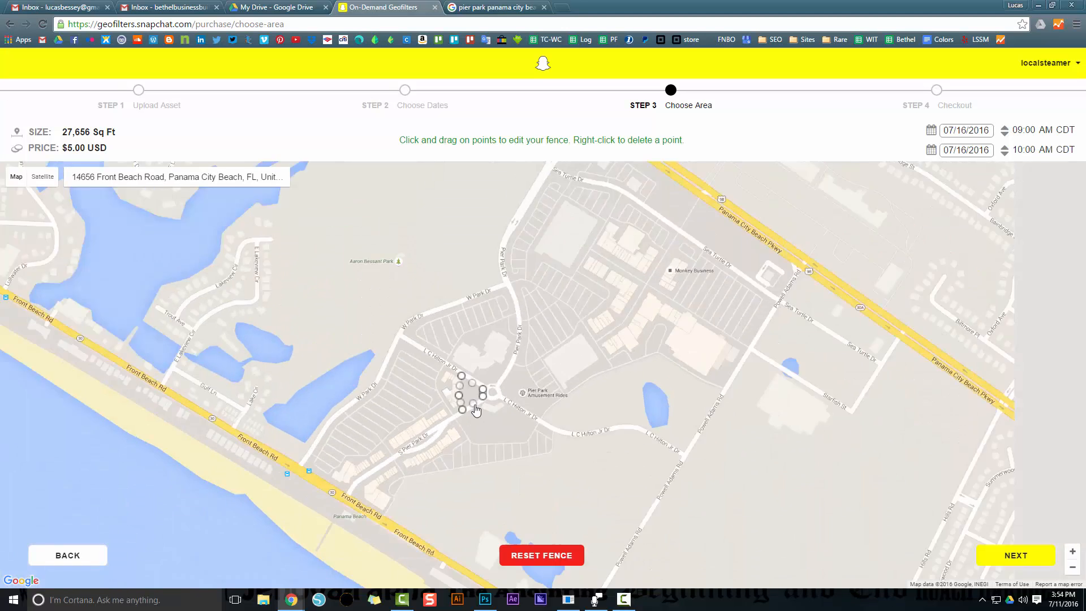
drag(543, 445, 452, 297)
drag(677, 471, 462, 283)
drag(460, 333, 525, 427)
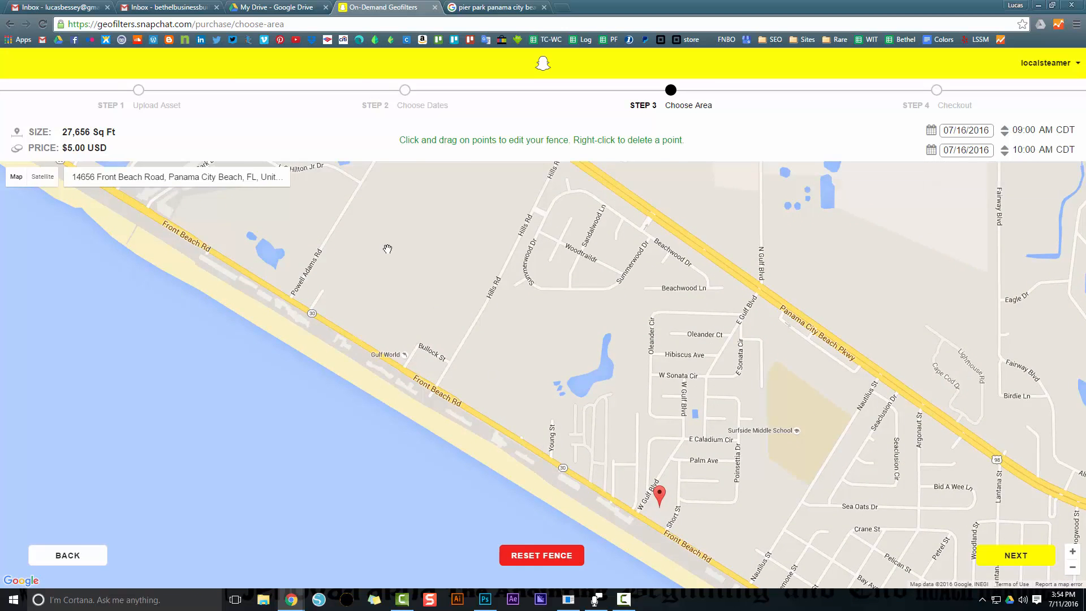
drag(241, 192, 322, 273)
drag(498, 363, 424, 244)
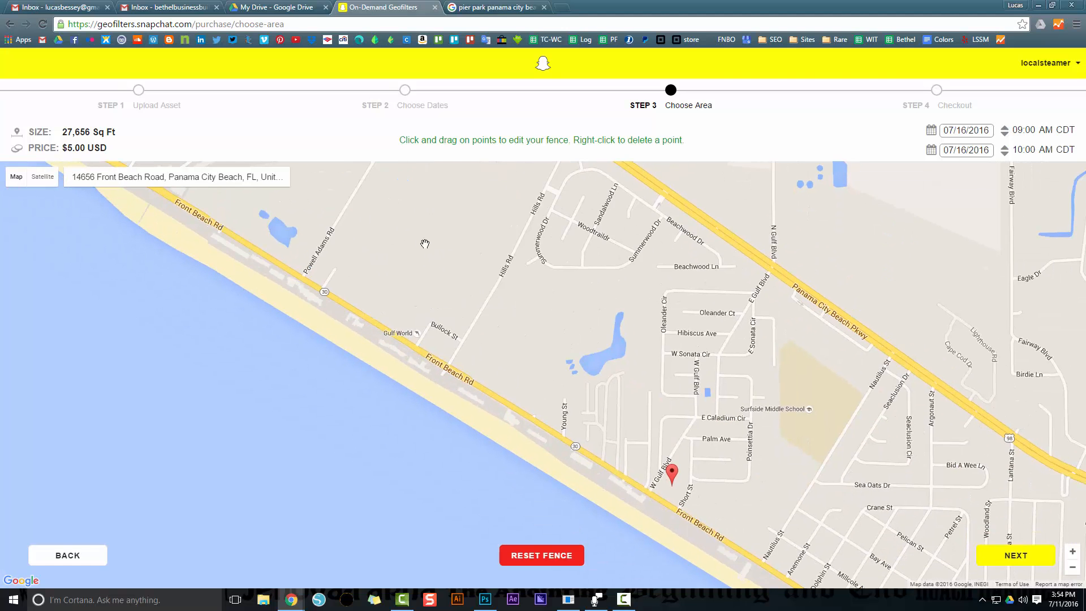
drag(343, 239, 378, 346)
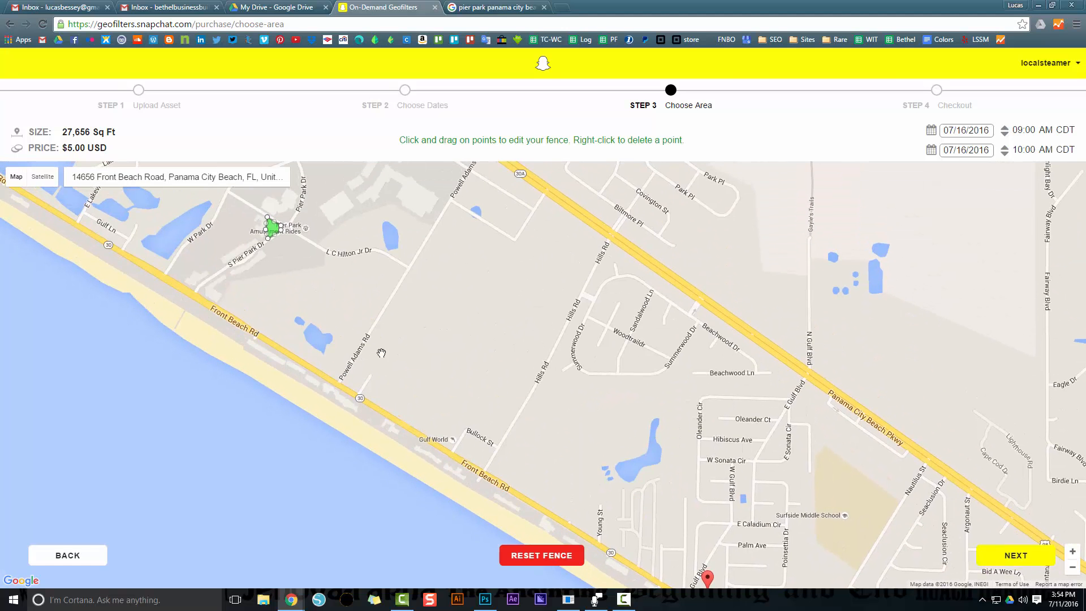
drag(298, 253, 336, 299)
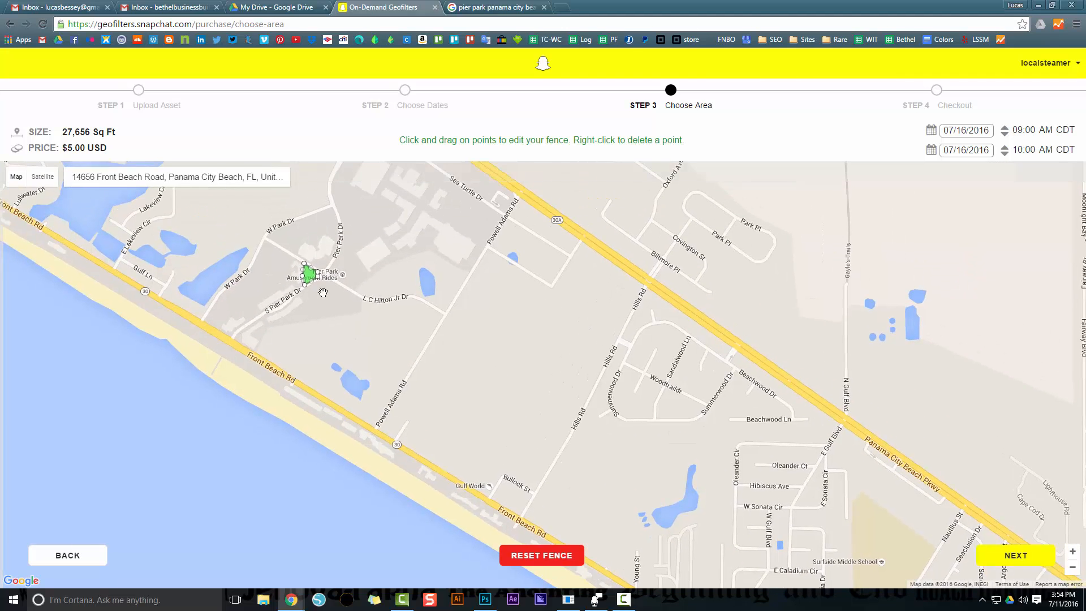
scroll(303, 278, up, 2)
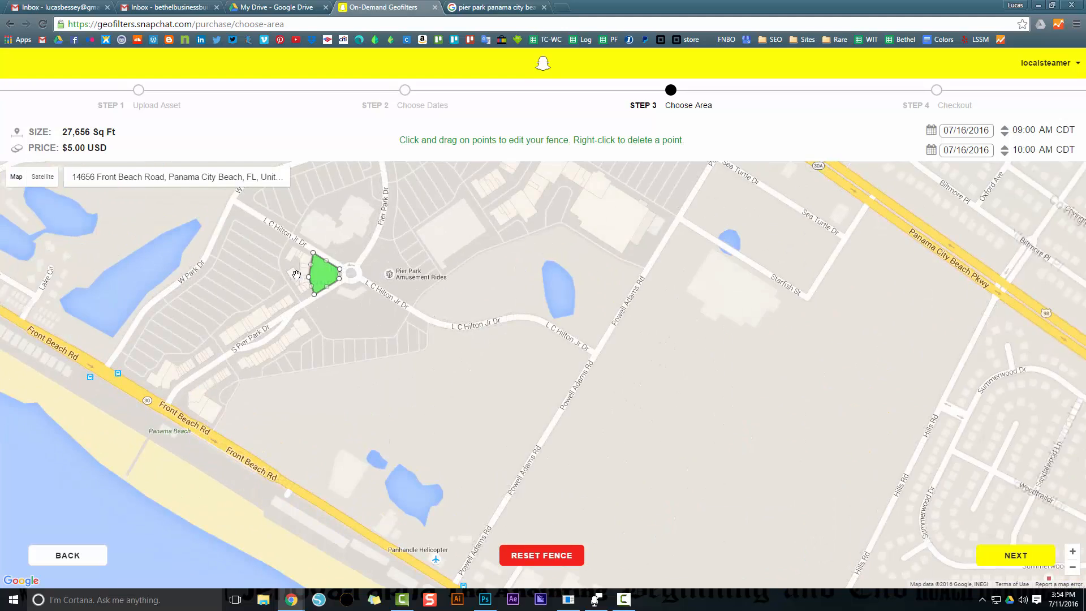
scroll(363, 363, down, 1)
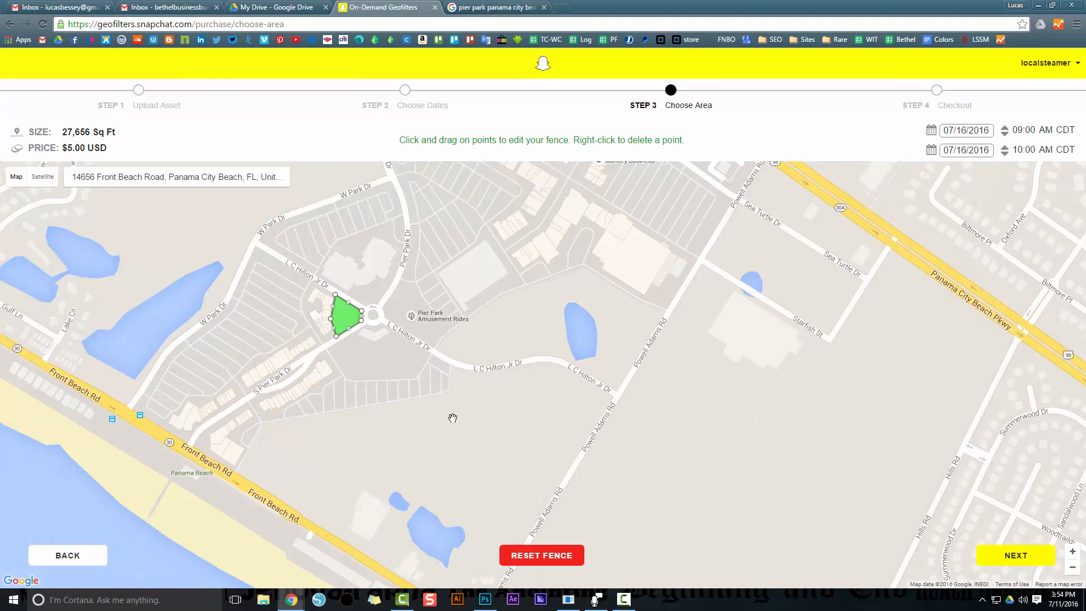
scroll(455, 390, down, 1)
scroll(537, 318, down, 1)
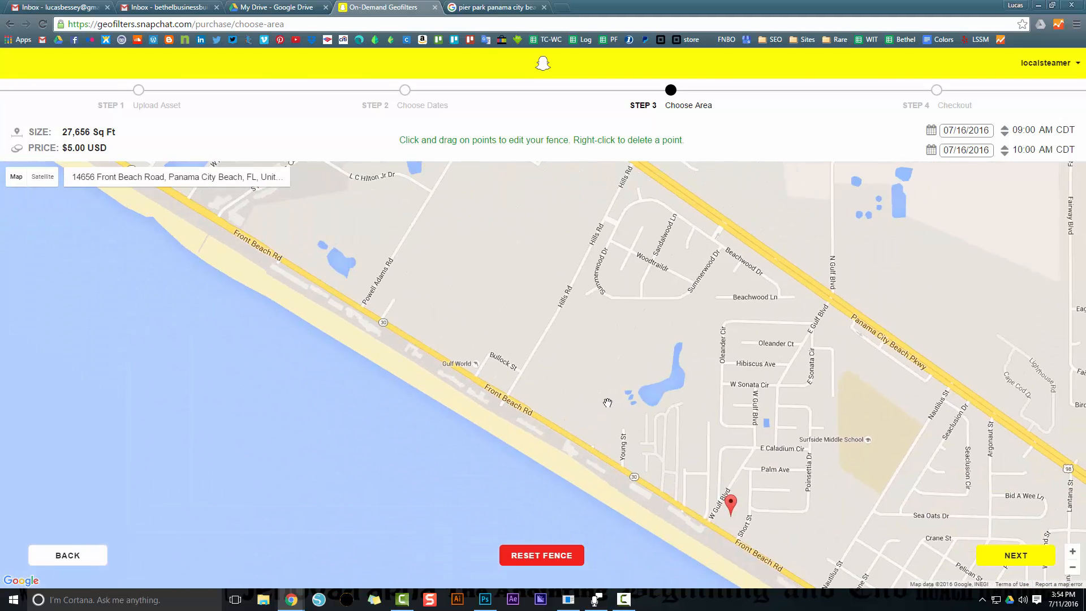
drag(624, 378, 609, 407)
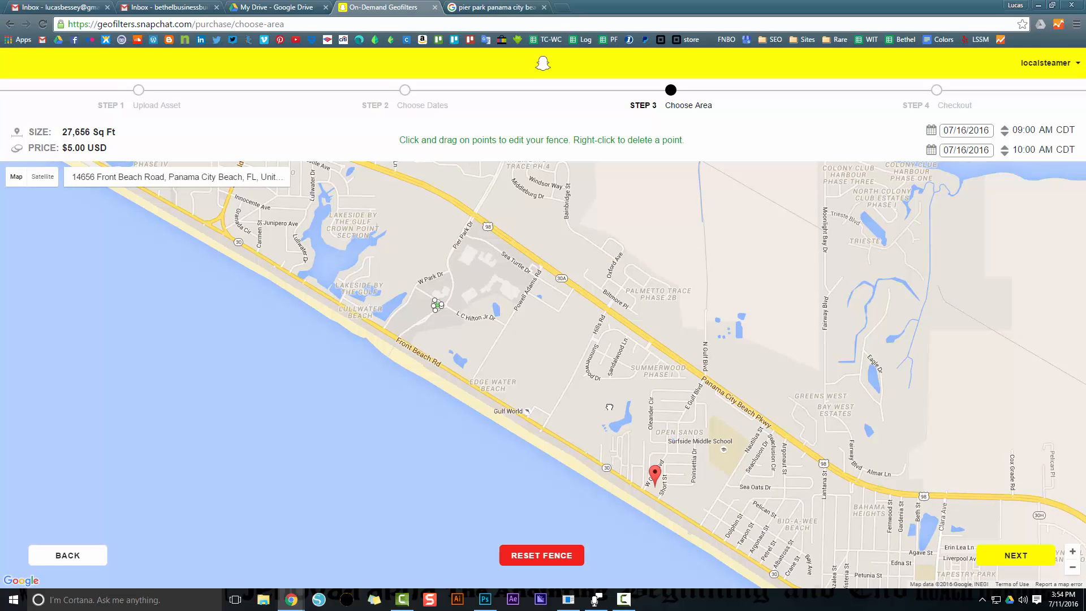
Switch to Photoshop and check the image size and canvas size of GEO Filter LSSM.psd
key(alt+Tab)
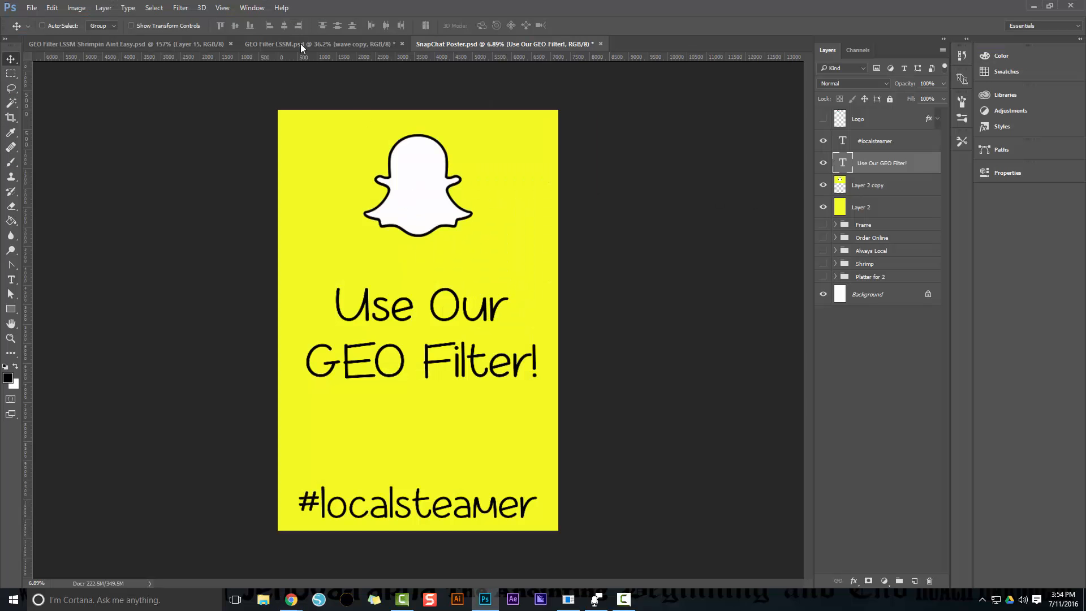
click(301, 45)
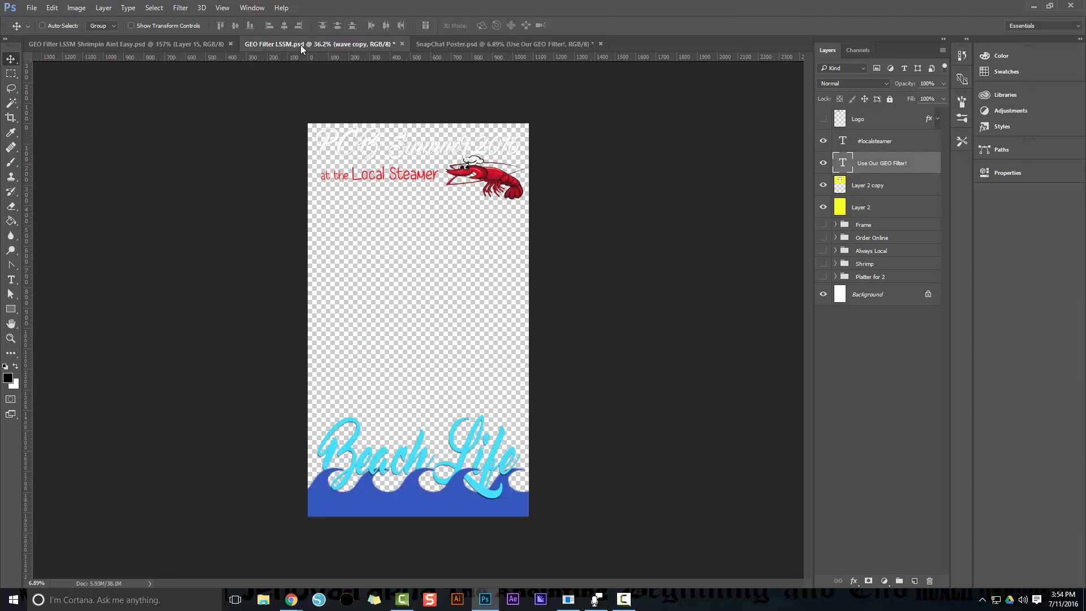
click(78, 8)
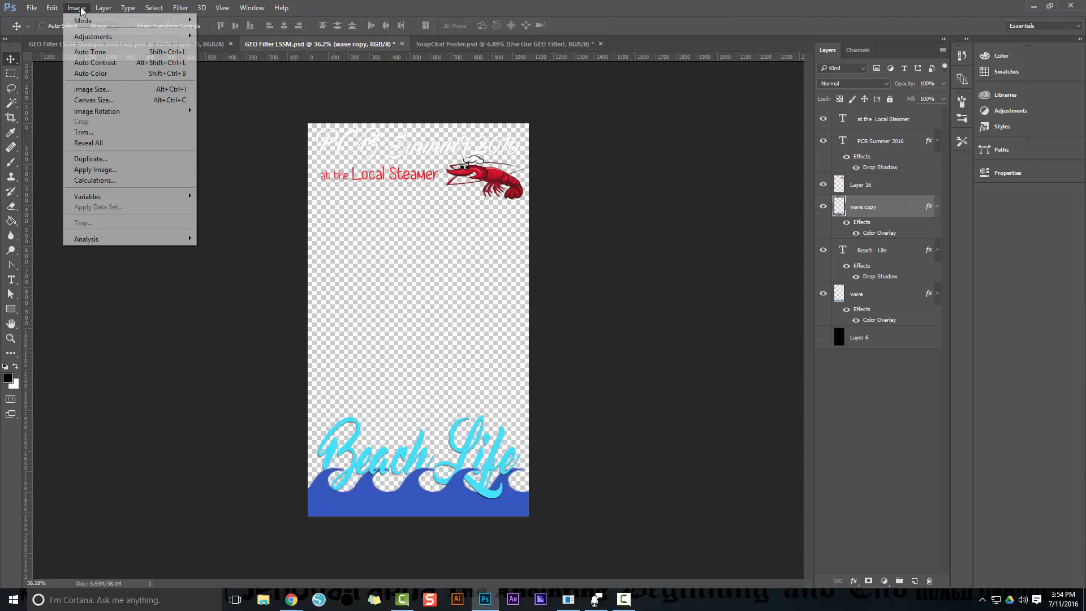
click(93, 89)
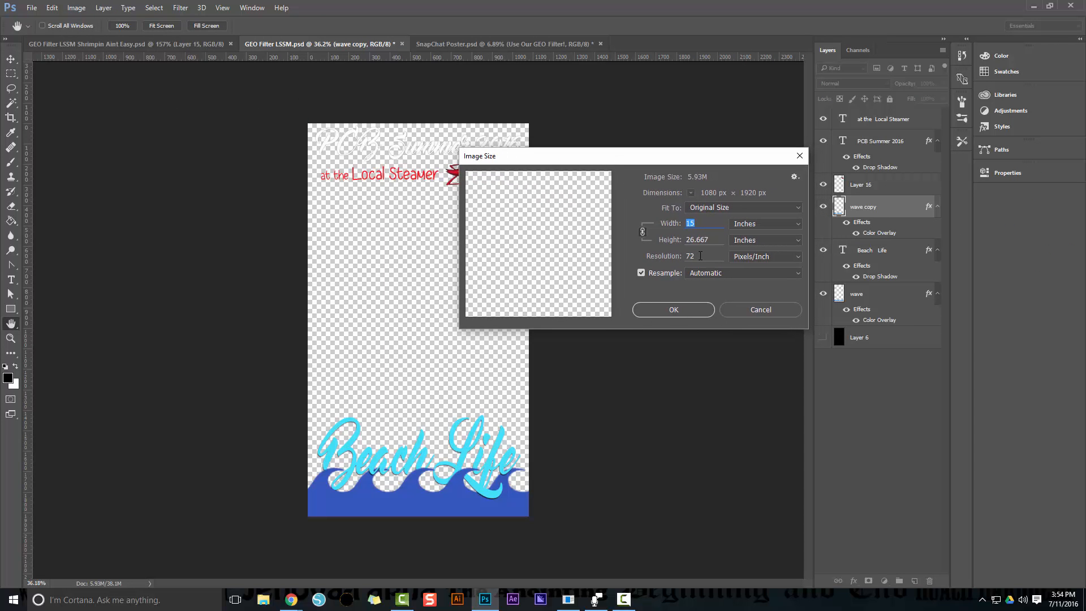
click(681, 313)
click(87, 10)
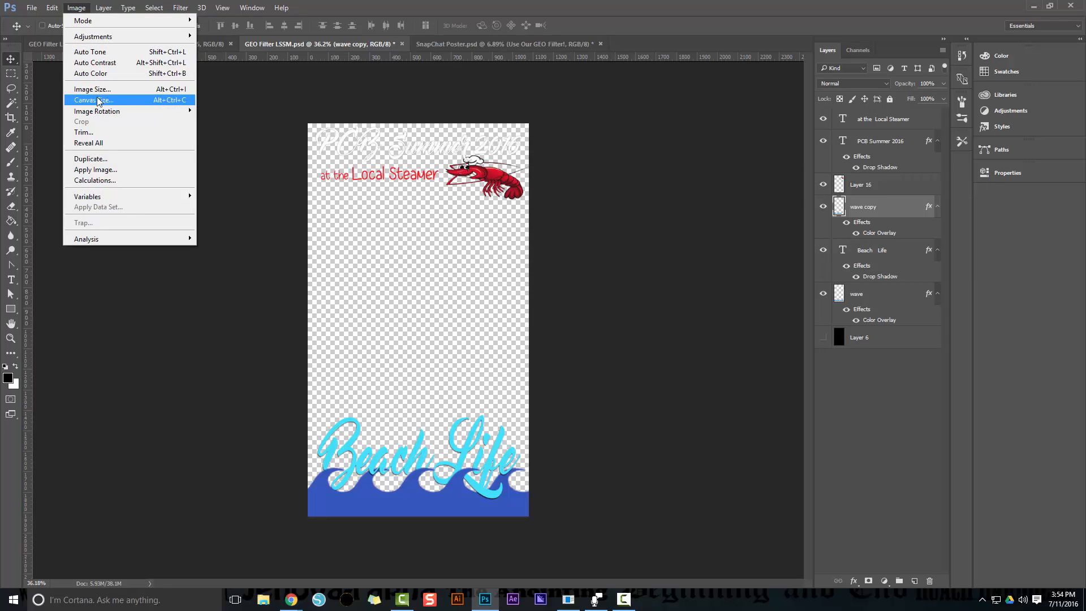
click(119, 100)
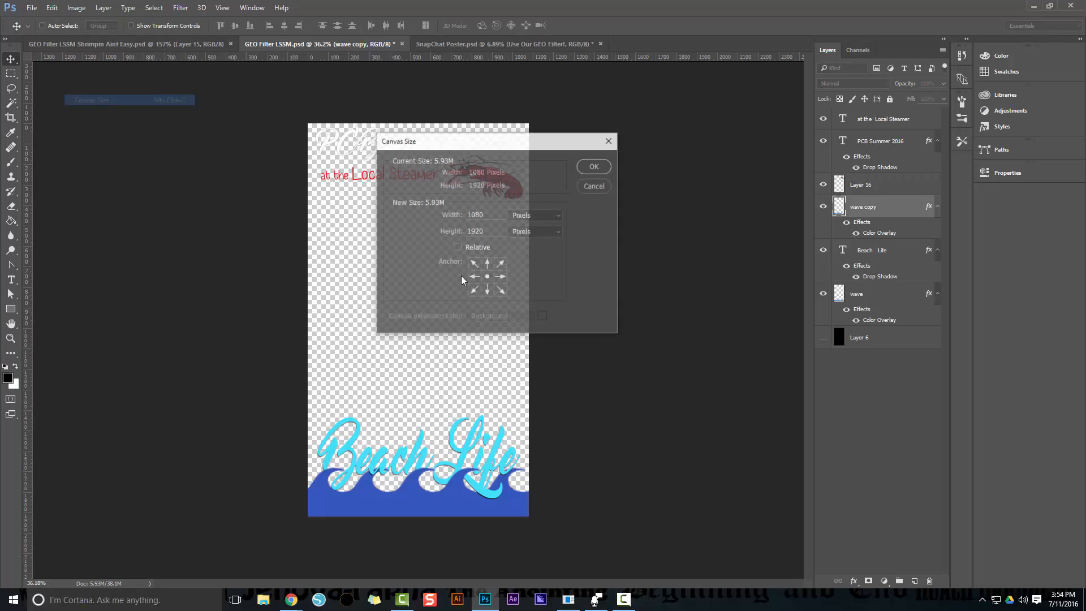
click(595, 165)
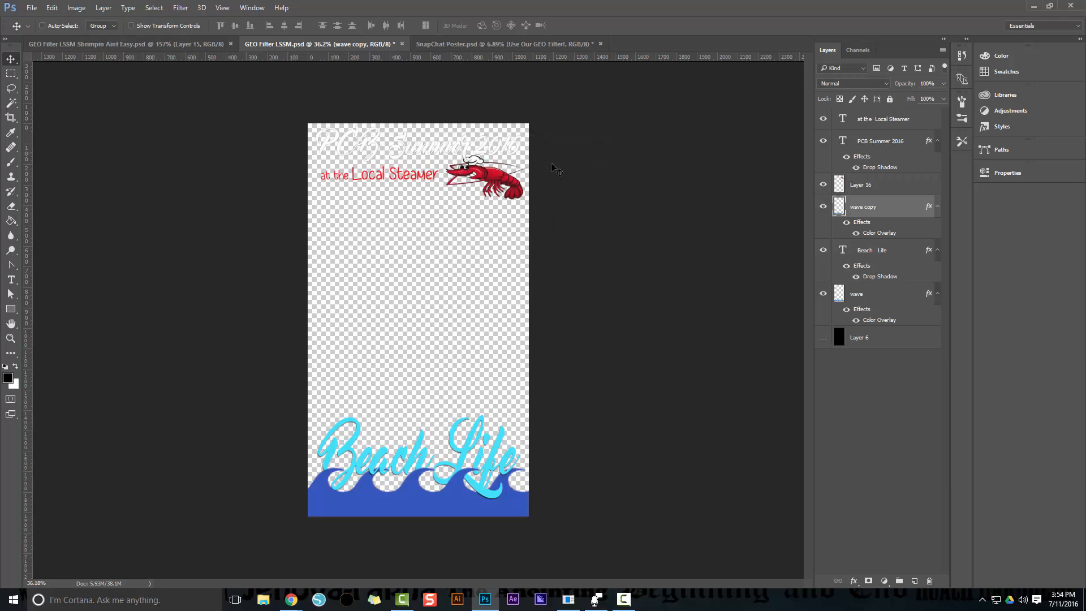